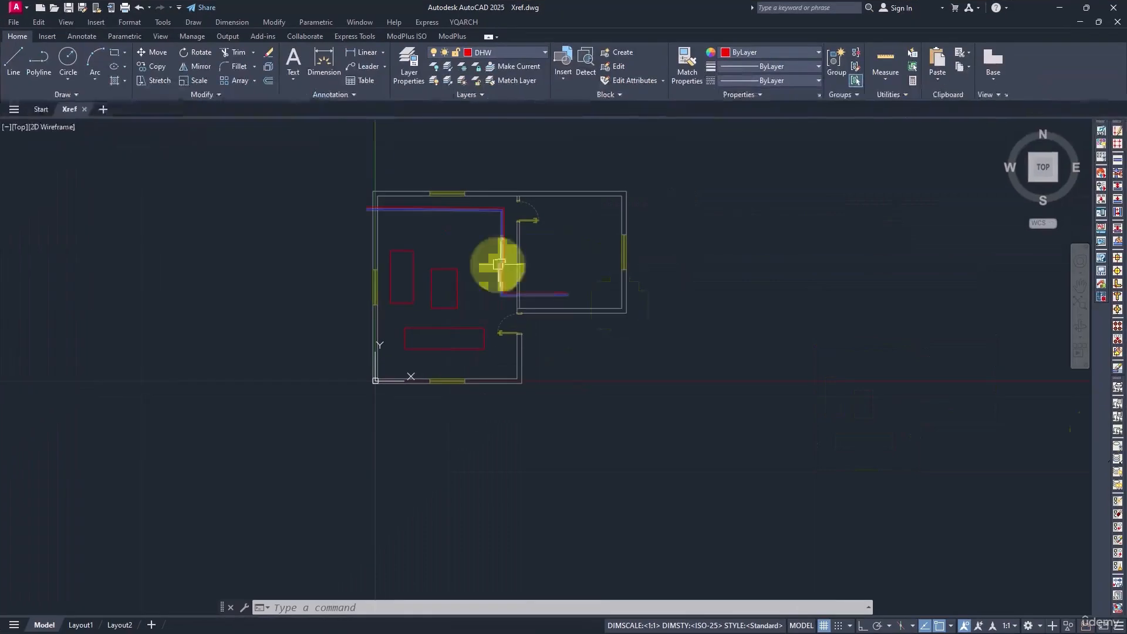
# - Close the Xref drawing and start a new blank drawing
pyautogui.click(85, 109)
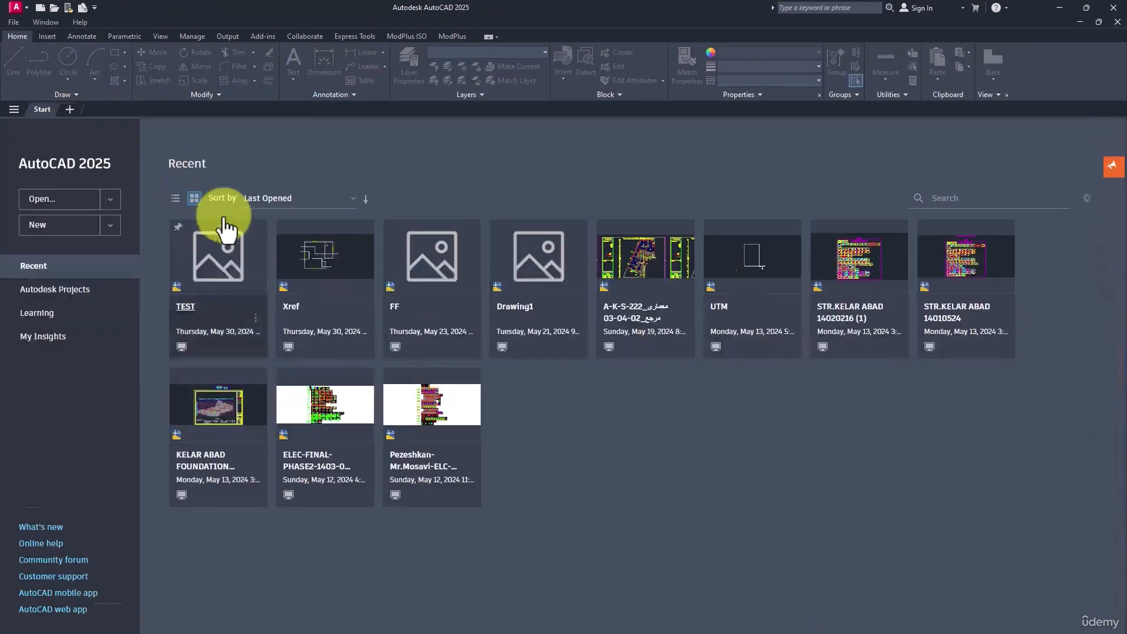
pyautogui.click(586, 342)
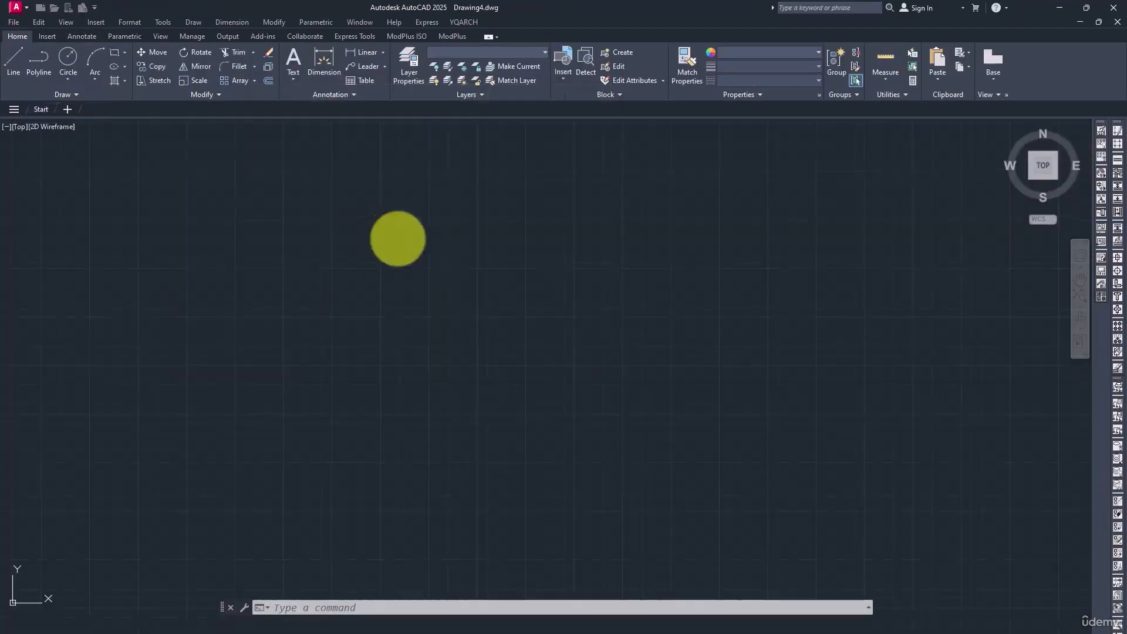
# - Set the view to SW Isometric and switch to the 3D Modeling workspace
pyautogui.click(20, 125)
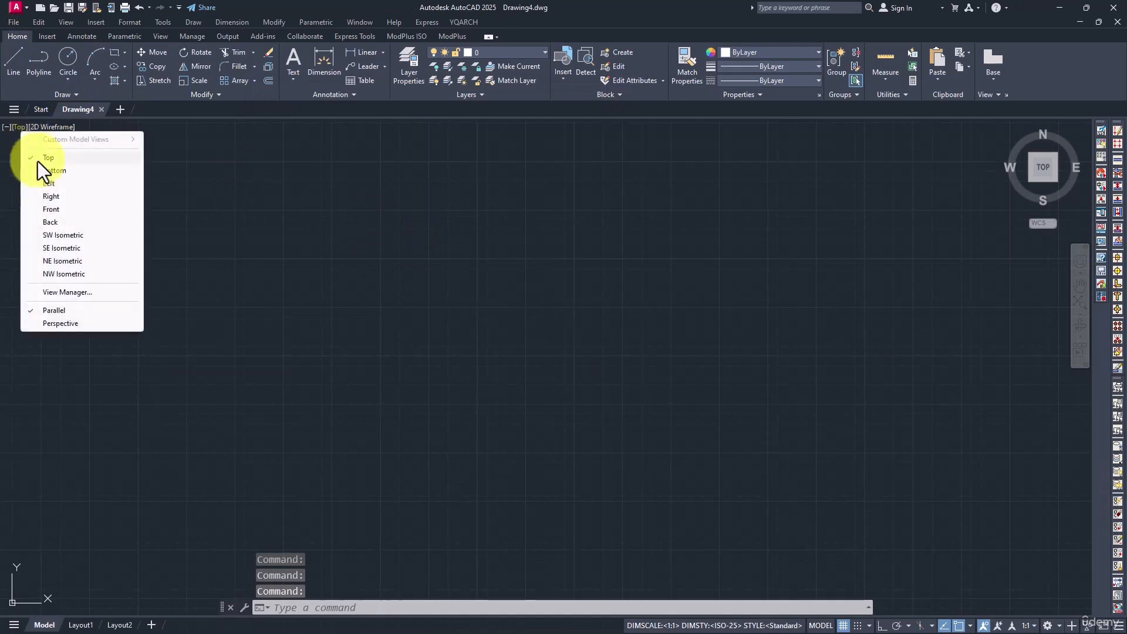
pyautogui.click(68, 236)
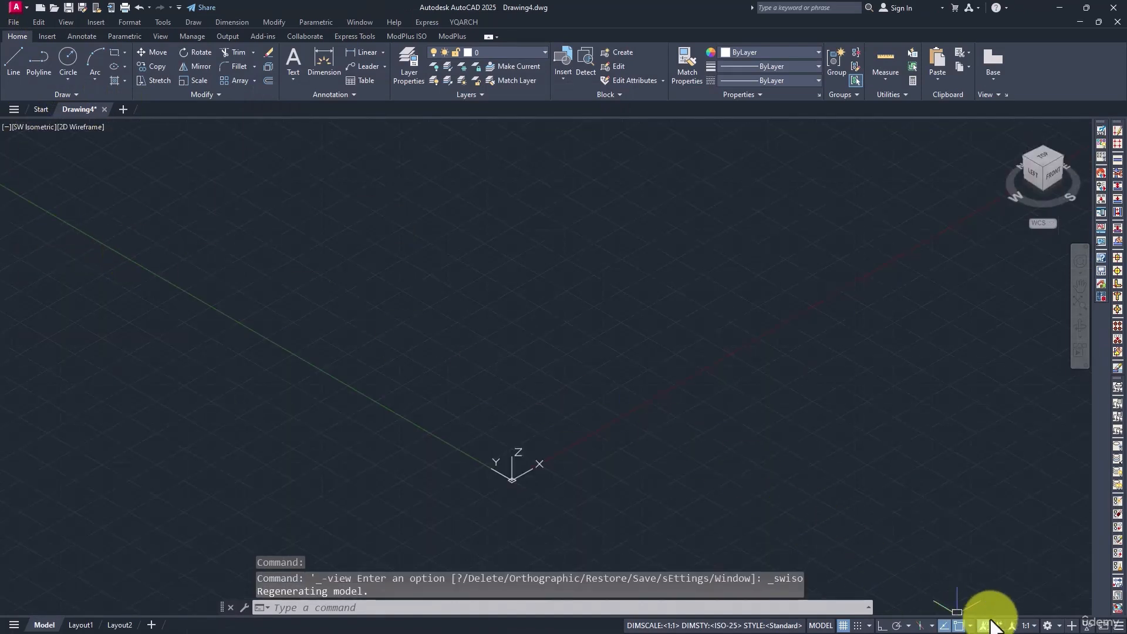
pyautogui.click(1044, 627)
pyautogui.click(1051, 565)
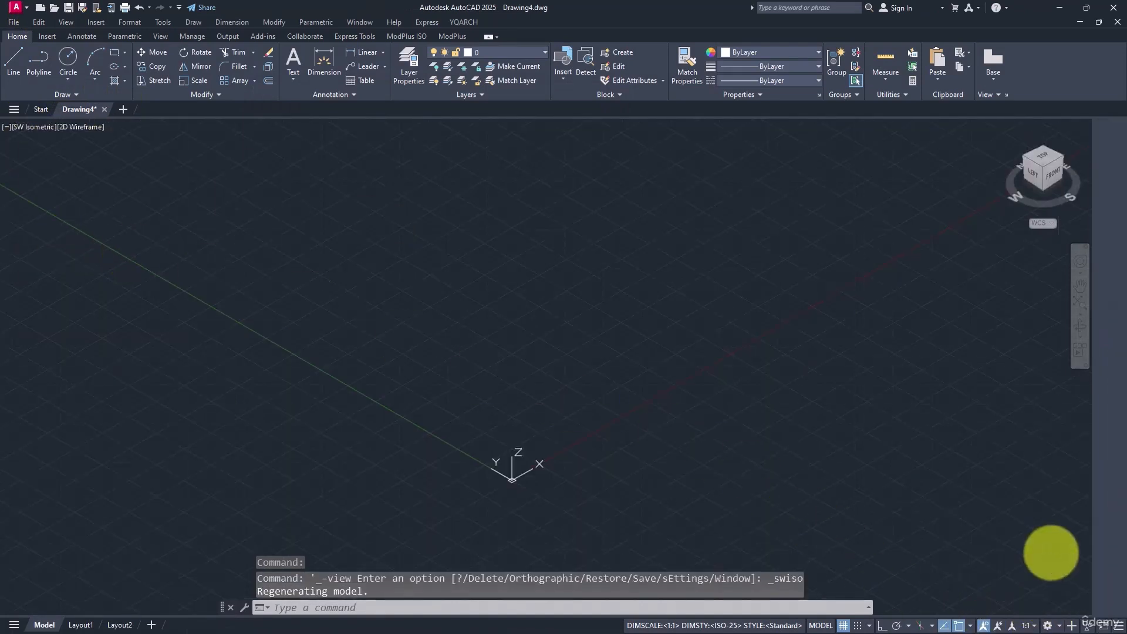
# - Set the drawing units' insertion scale to Meters
pyautogui.press('Return')
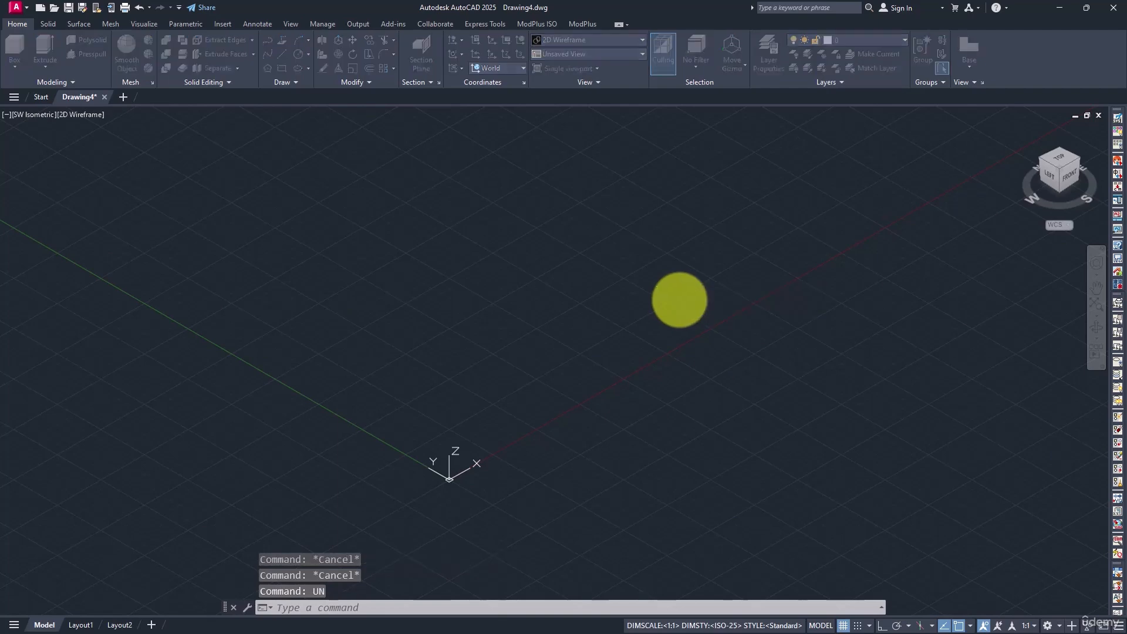
pyautogui.click(530, 321)
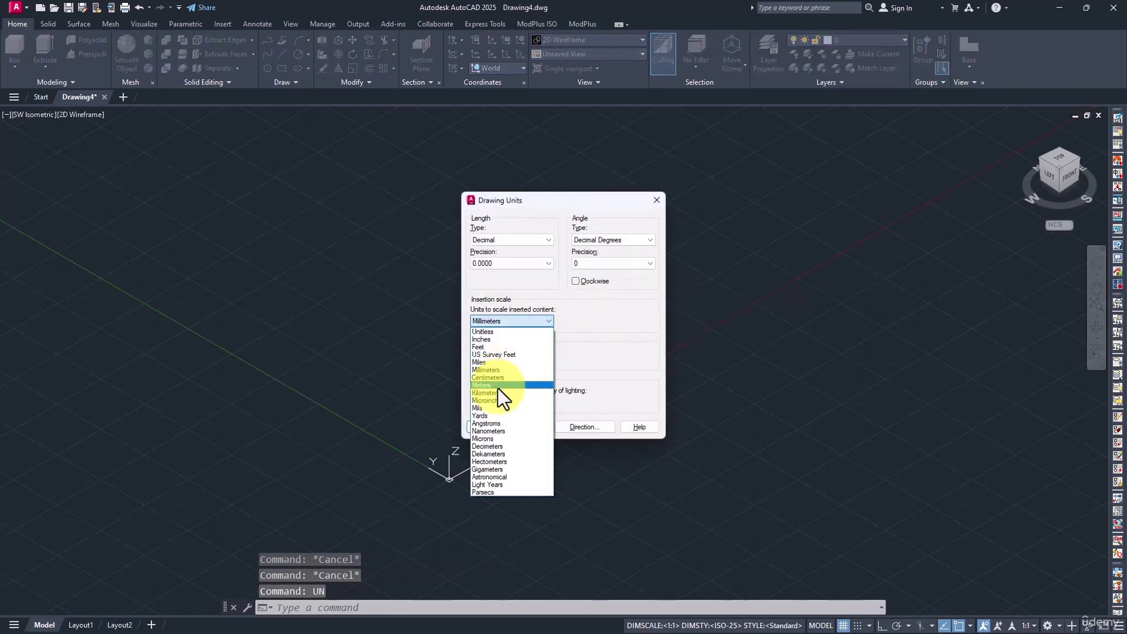
pyautogui.click(497, 386)
pyautogui.click(492, 427)
# - Draw a rectangle from the origin 0,0 with length 4 and width 6
pyautogui.moveTo(460, 417); pyautogui.dragTo(448, 385, button='middle')
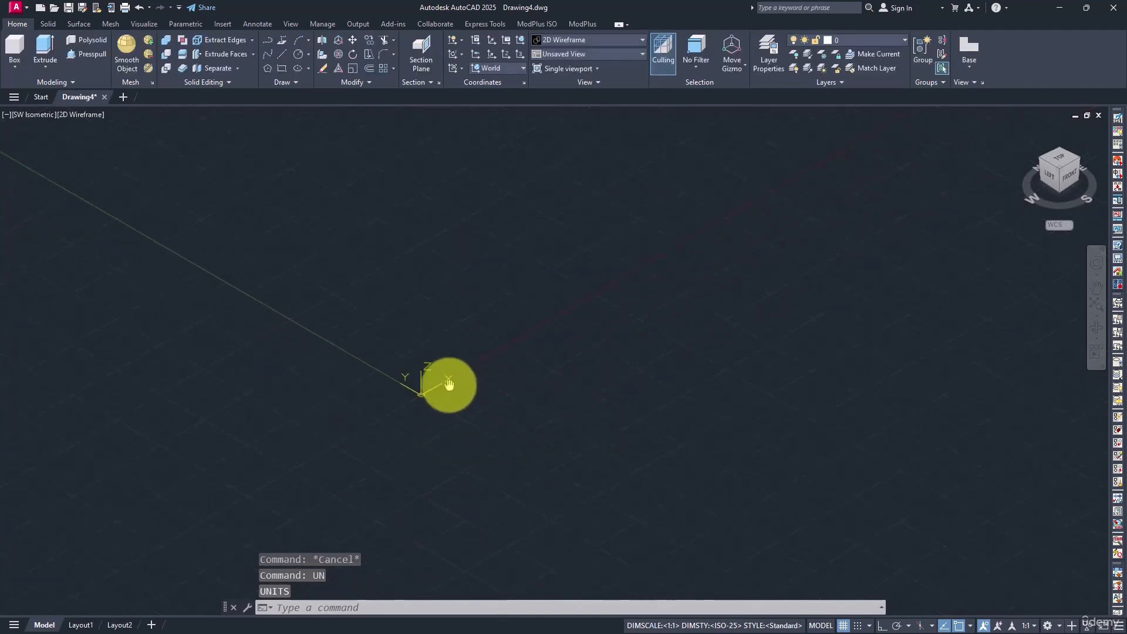
pyautogui.scroll(4, 447, 385)
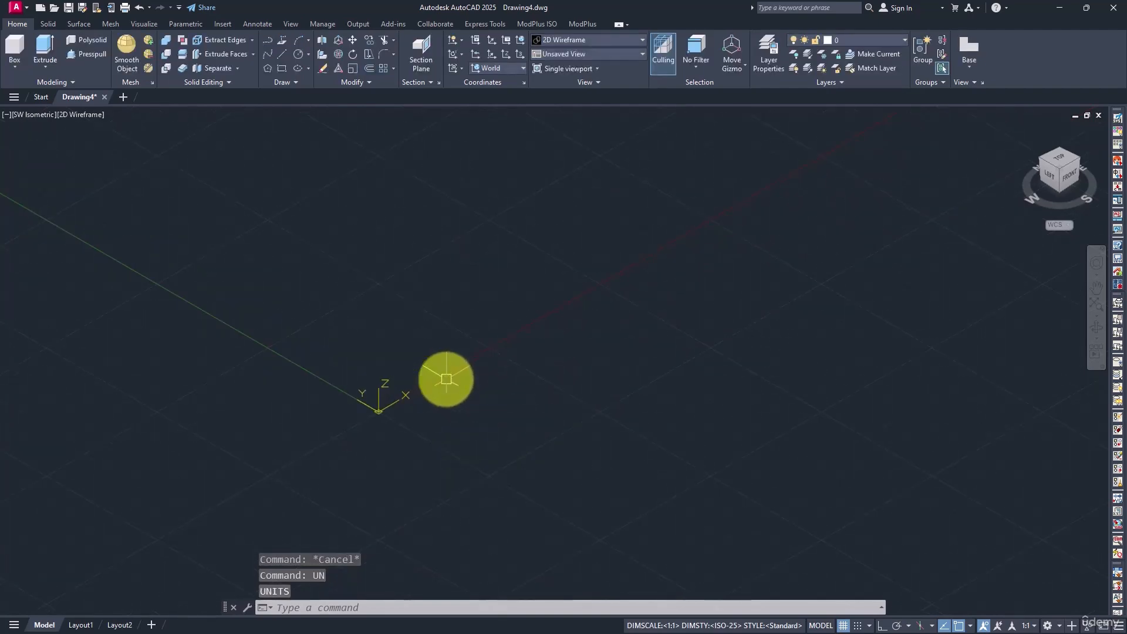
pyautogui.click(282, 69)
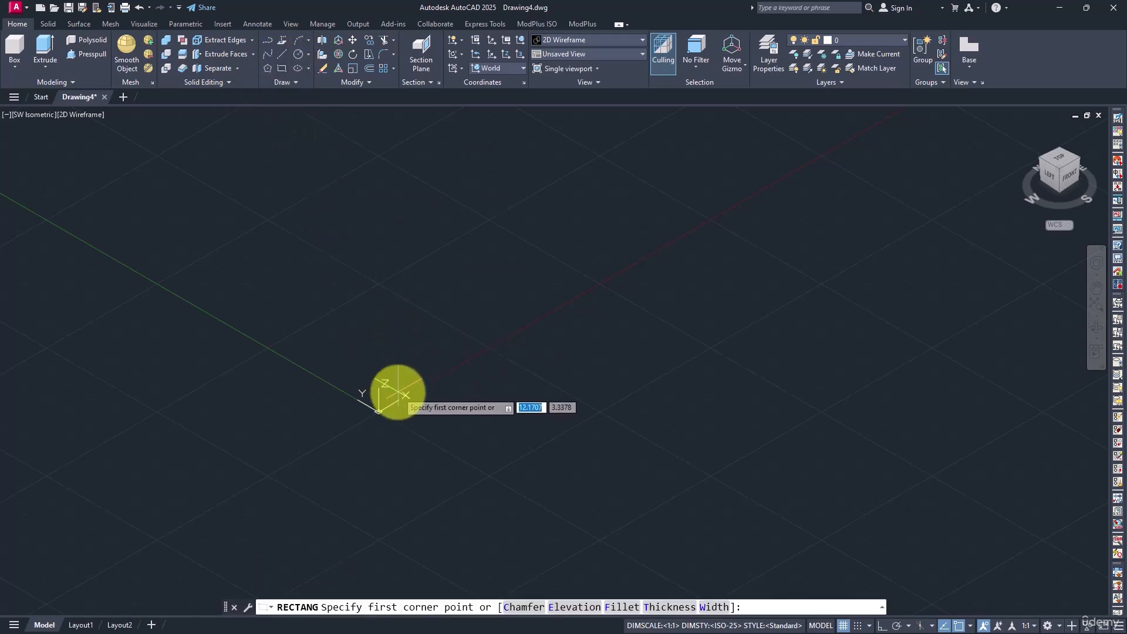
pyautogui.write('0,0')
pyautogui.press('Return')
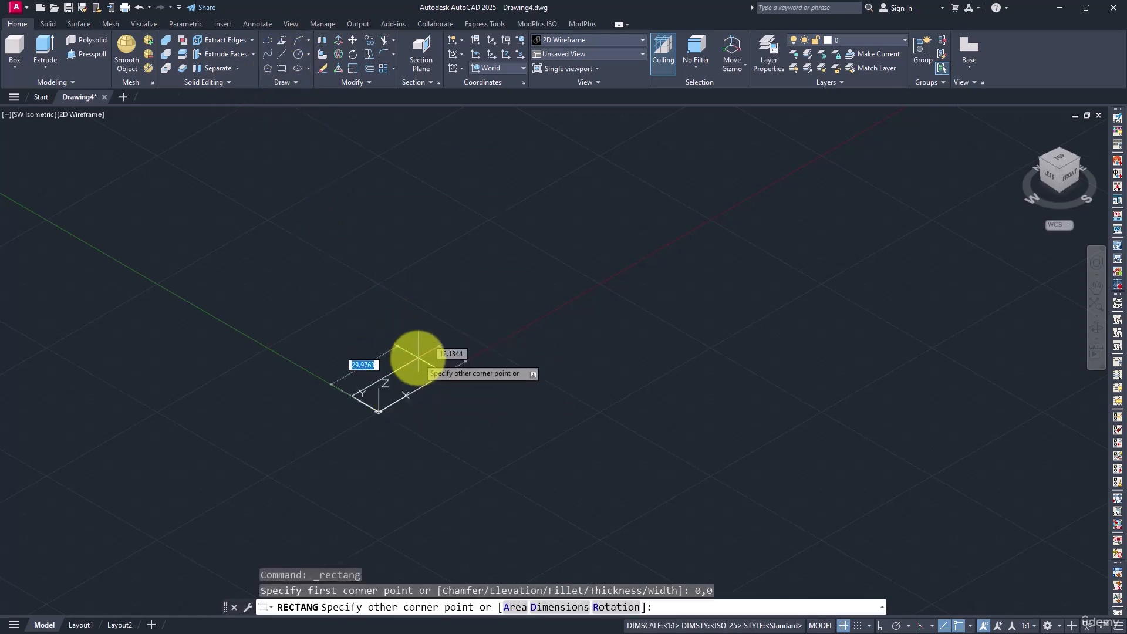
pyautogui.scroll(4, 411, 367)
pyautogui.write('d')
pyautogui.press('Return')
pyautogui.write('1')
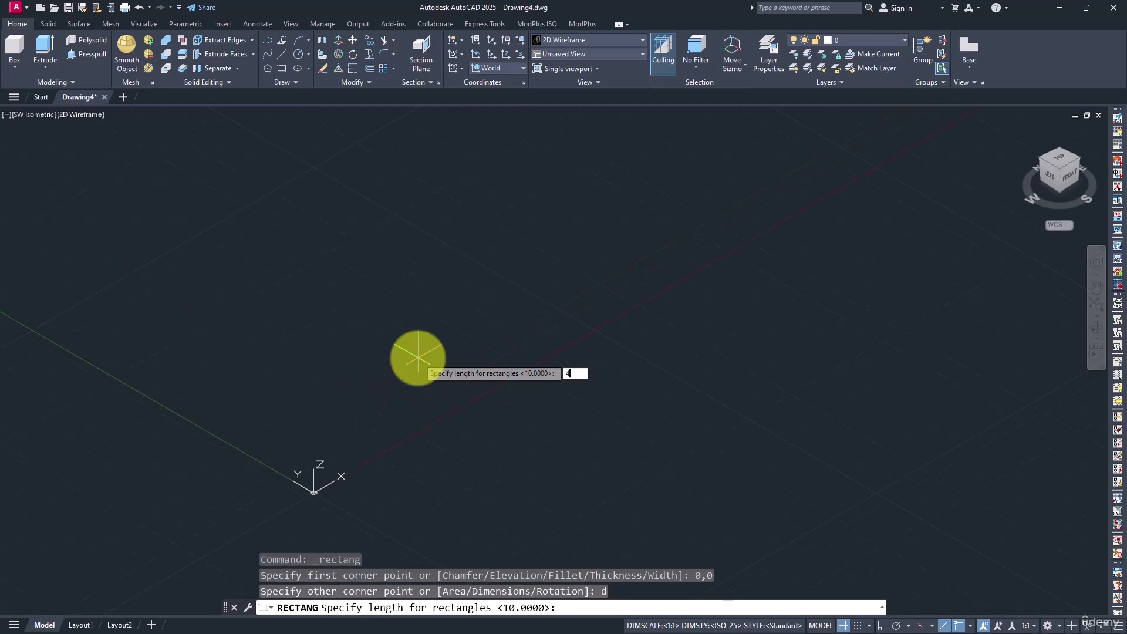
pyautogui.press('Return')
pyautogui.write('6')
pyautogui.press('Return')
pyautogui.click(415, 353)
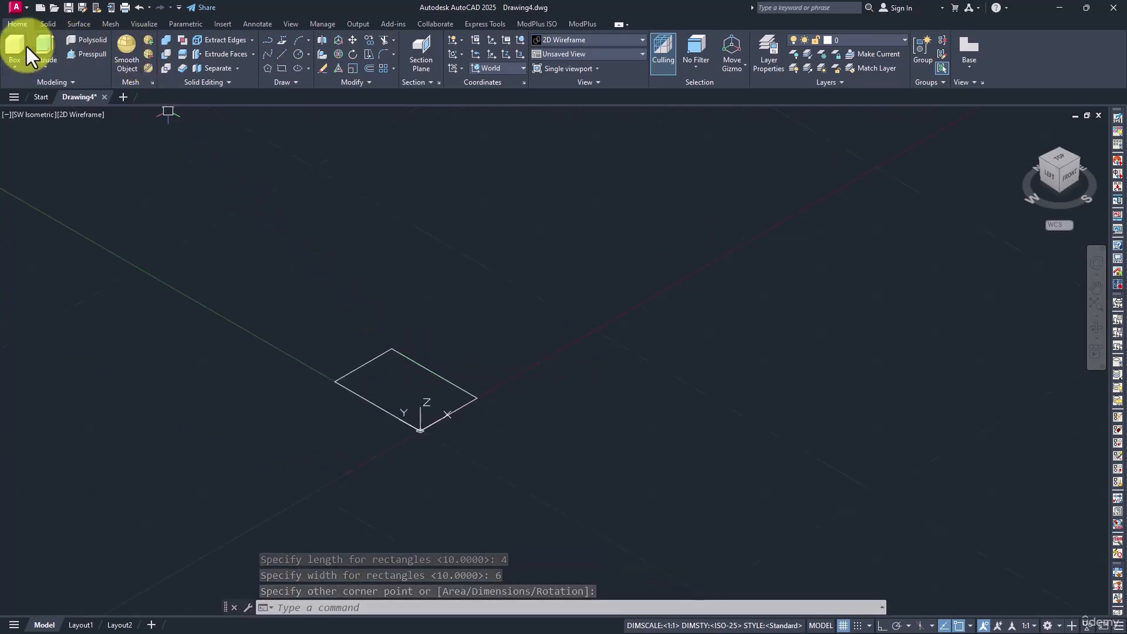
# - Extrude the rectangle into a solid block 6 units high
pyautogui.click(44, 47)
pyautogui.click(392, 351)
pyautogui.rightClick(414, 346)
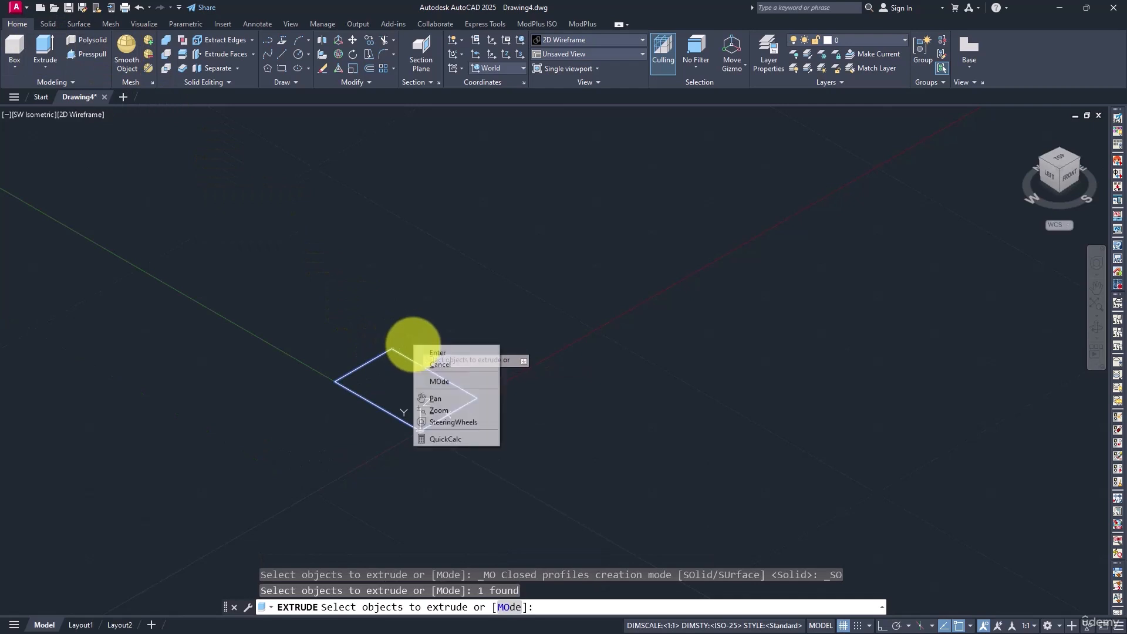
pyautogui.click(439, 353)
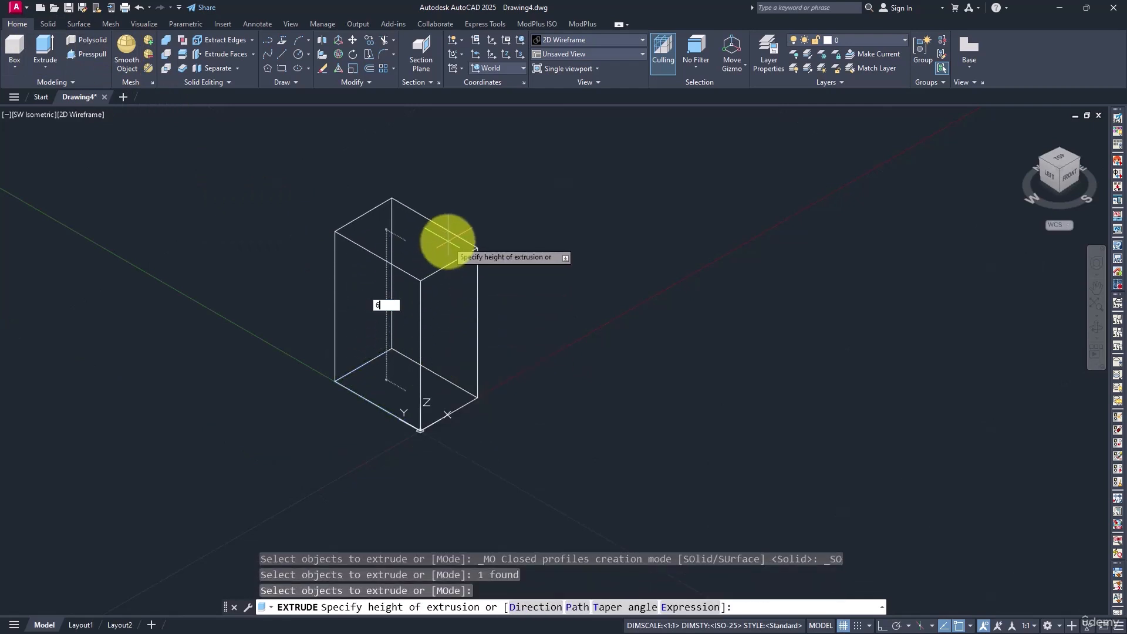
pyautogui.write('6')
pyautogui.press('Return')
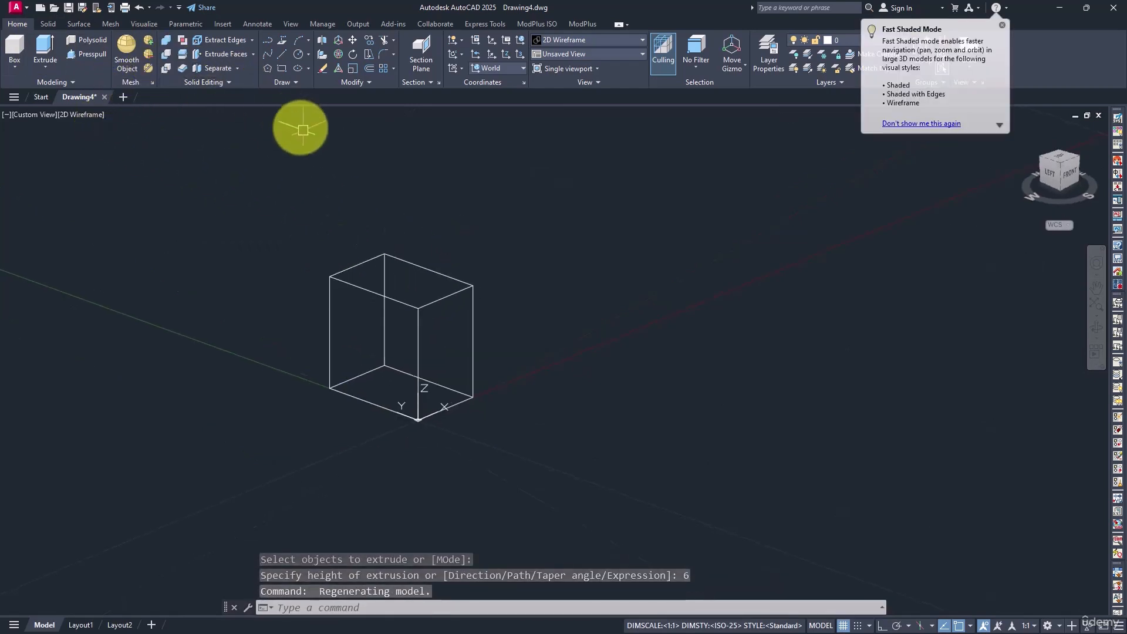
# - Draw a circle with a radius of about 1.08 on the block's front face
pyautogui.scroll(4, 288, 142)
pyautogui.write('l')
pyautogui.press('Return')
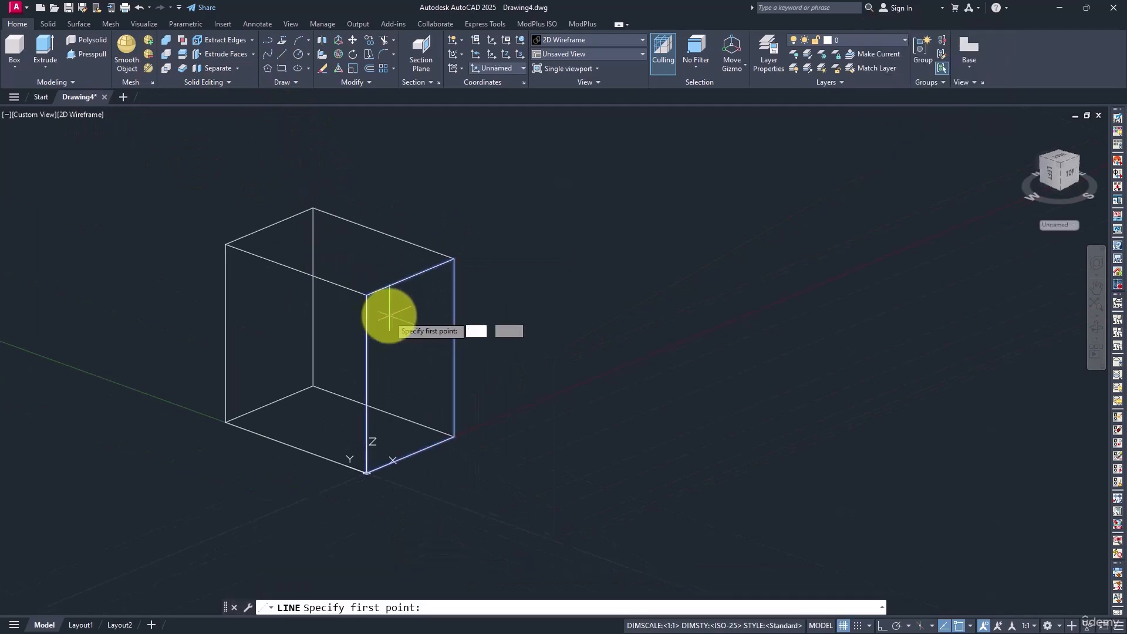
pyautogui.click(297, 55)
pyautogui.click(422, 337)
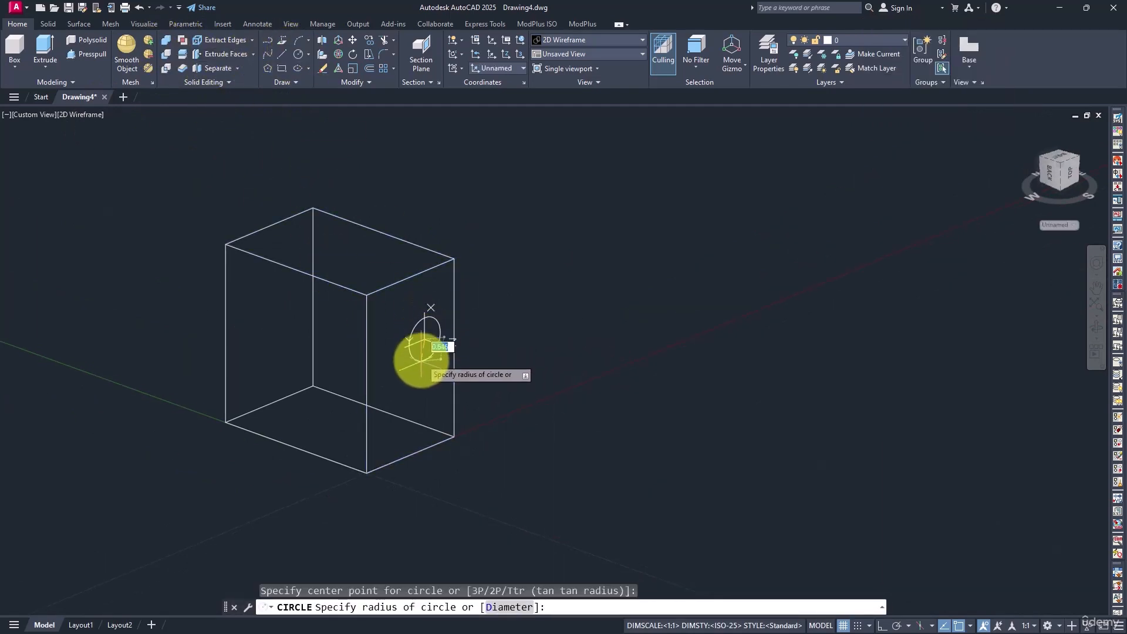
pyautogui.click(414, 368)
# - Extrude the front-face circle outward about 3.8 units into a cylinder
pyautogui.click(54, 54)
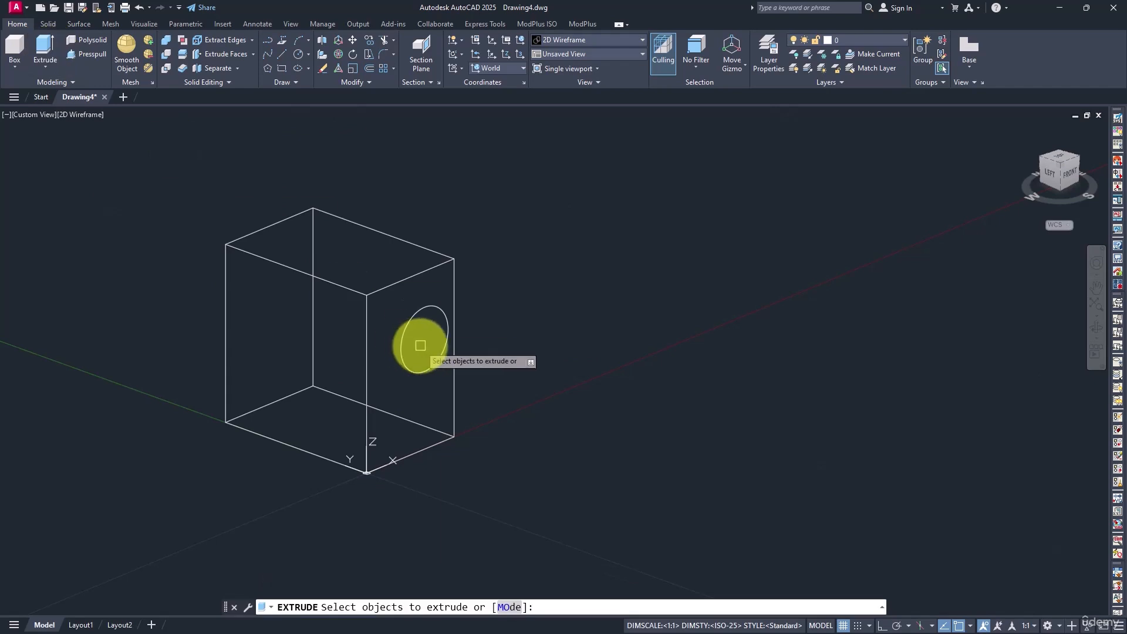
pyautogui.click(431, 307)
pyautogui.rightClick(486, 312)
pyautogui.click(498, 317)
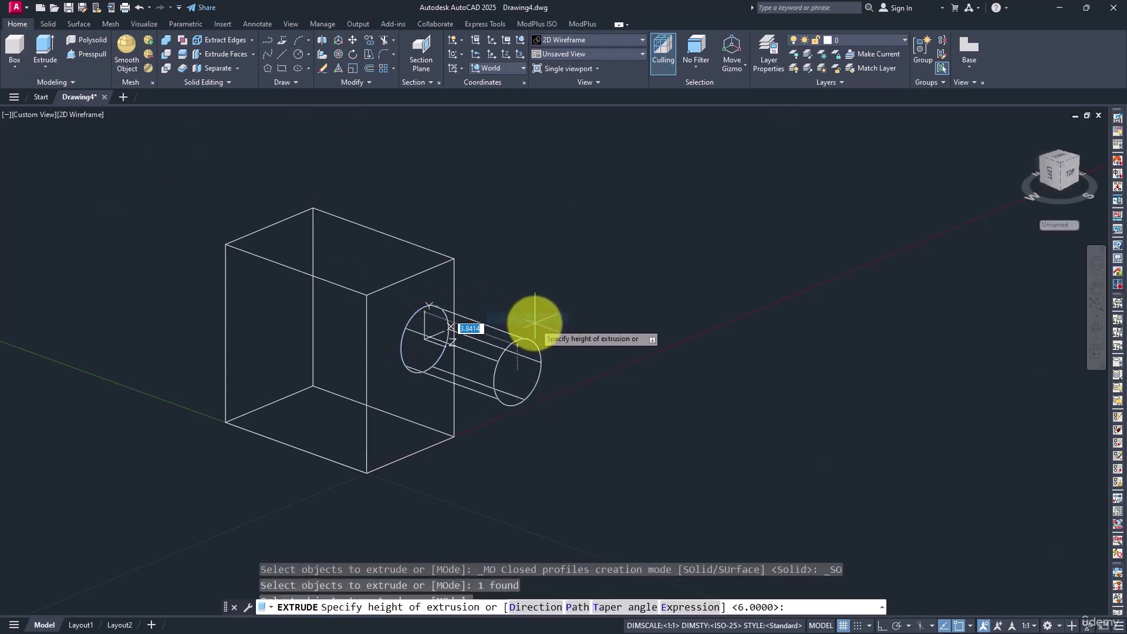
pyautogui.click(528, 320)
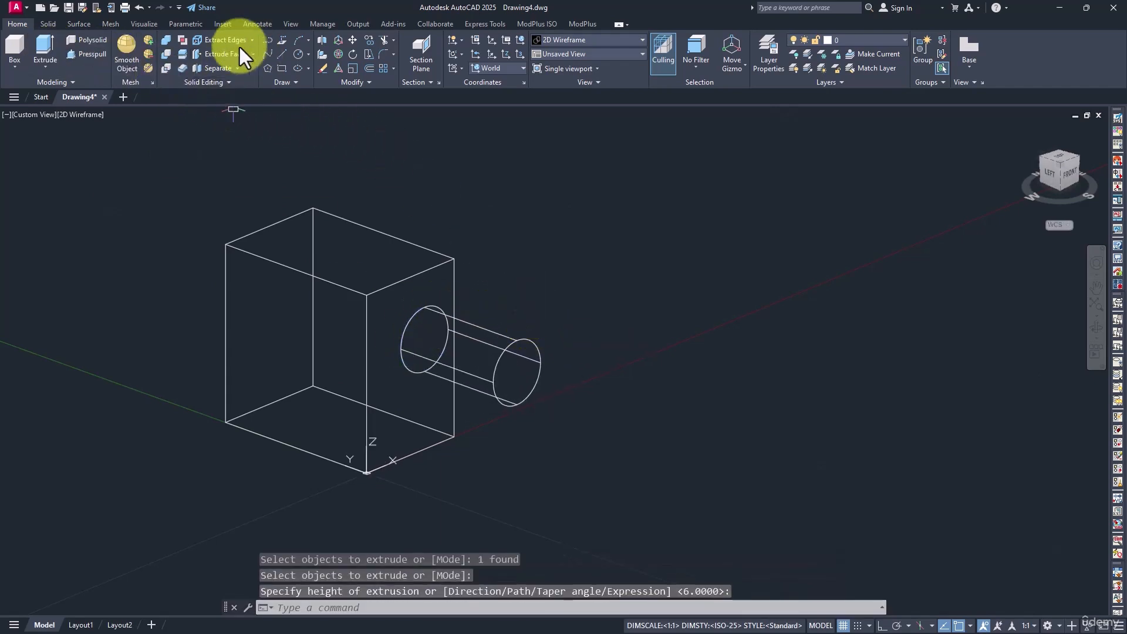
# - Draw a second circle on the block's left face, overlapping its upper edge
pyautogui.click(297, 54)
pyautogui.click(284, 282)
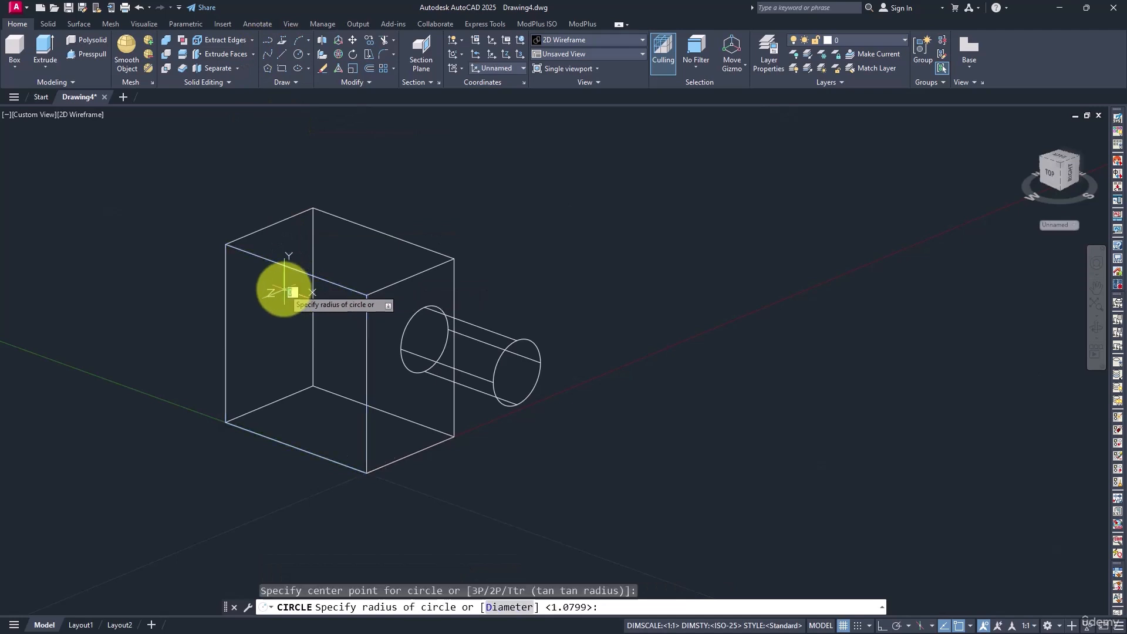
pyautogui.click(286, 320)
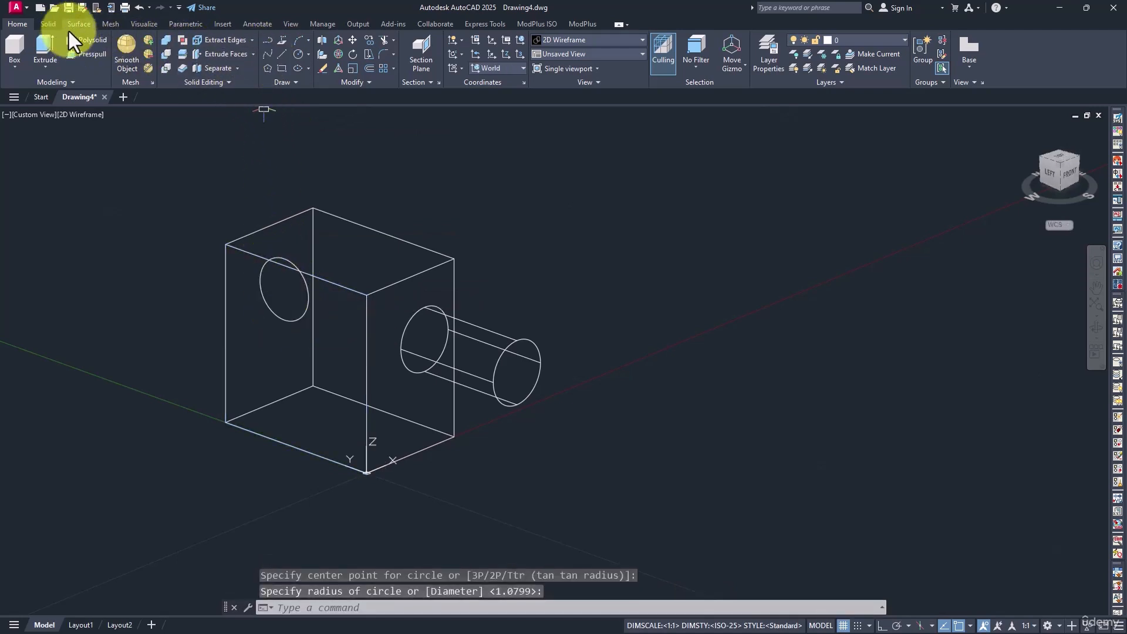
# - Cut a round channel through the whole block by using Presspull on the left-face circle
pyautogui.click(86, 54)
pyautogui.click(273, 283)
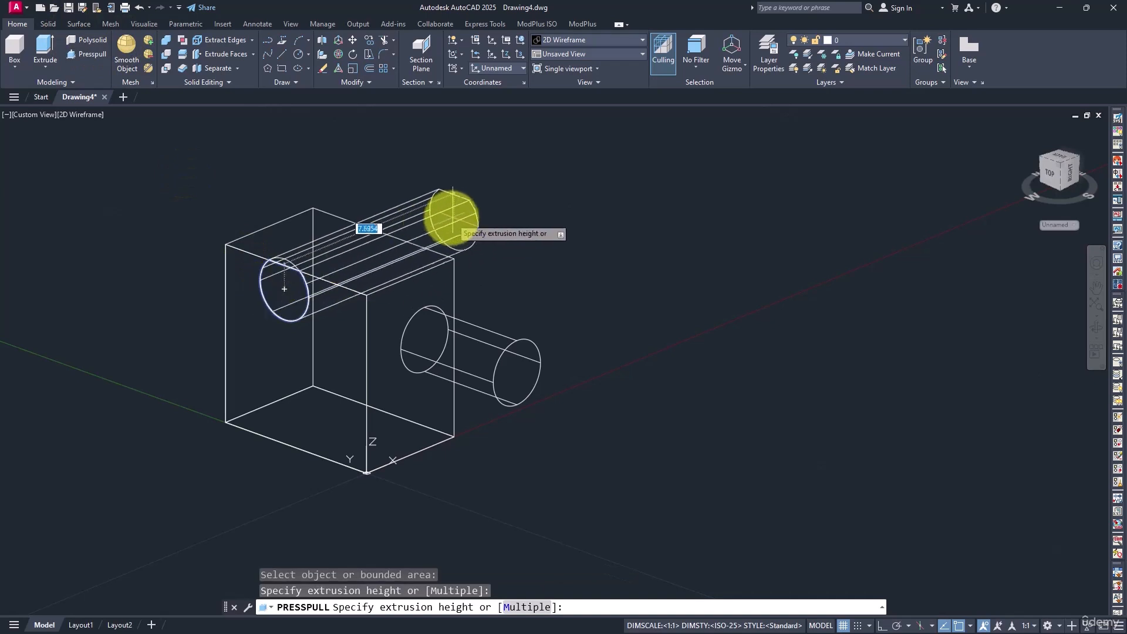
pyautogui.click(452, 217)
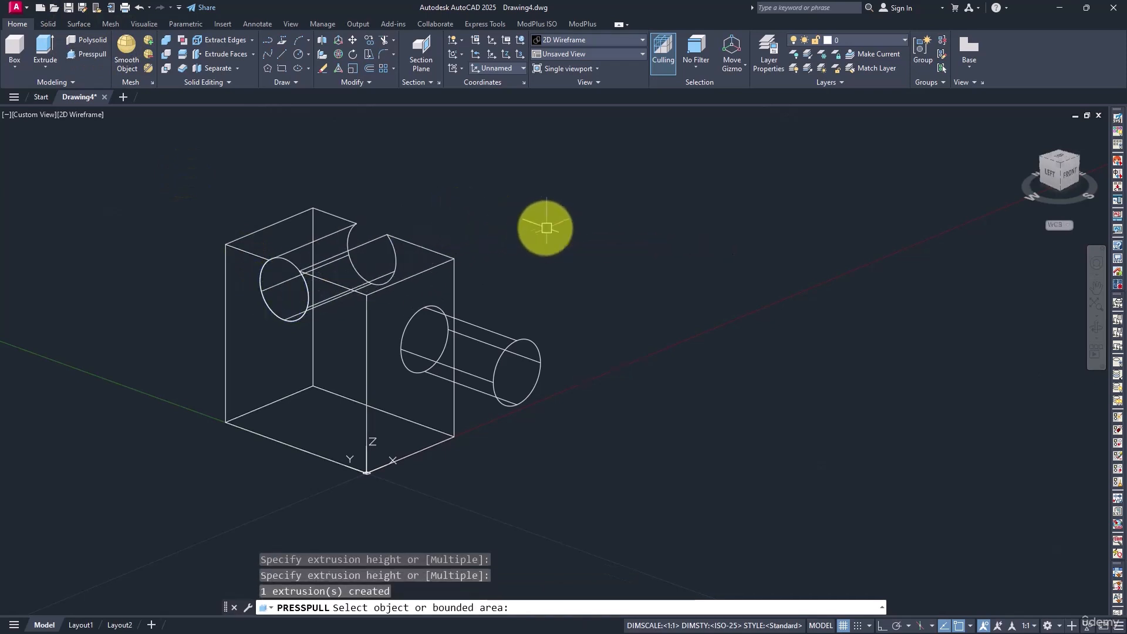
pyautogui.press('Return')
# - Change the visual style to Conceptual and orbit the model slightly to inspect it
pyautogui.click(86, 115)
pyautogui.click(116, 158)
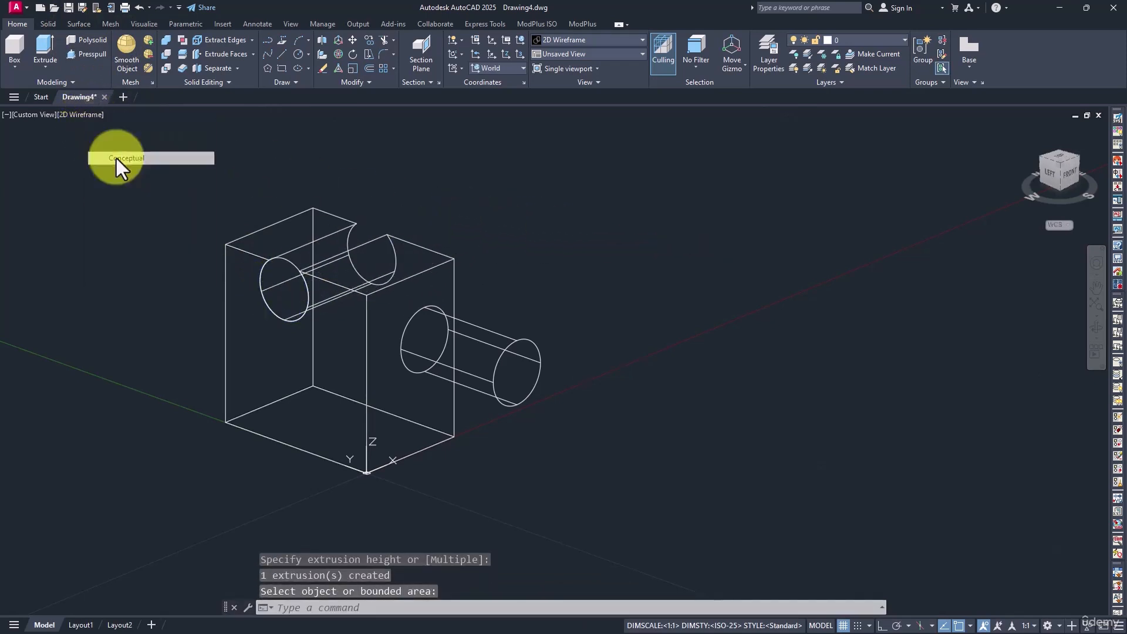
pyautogui.moveTo(117, 159)
pyautogui.keyDown('shift'); pyautogui.mouseDown(button='middle')
pyautogui.moveTo(202, 303)
pyautogui.moveTo(287, 238)
pyautogui.moveTo(188, 257)
pyautogui.moveTo(194, 284)
pyautogui.mouseUp(button='middle'); pyautogui.keyUp('shift')
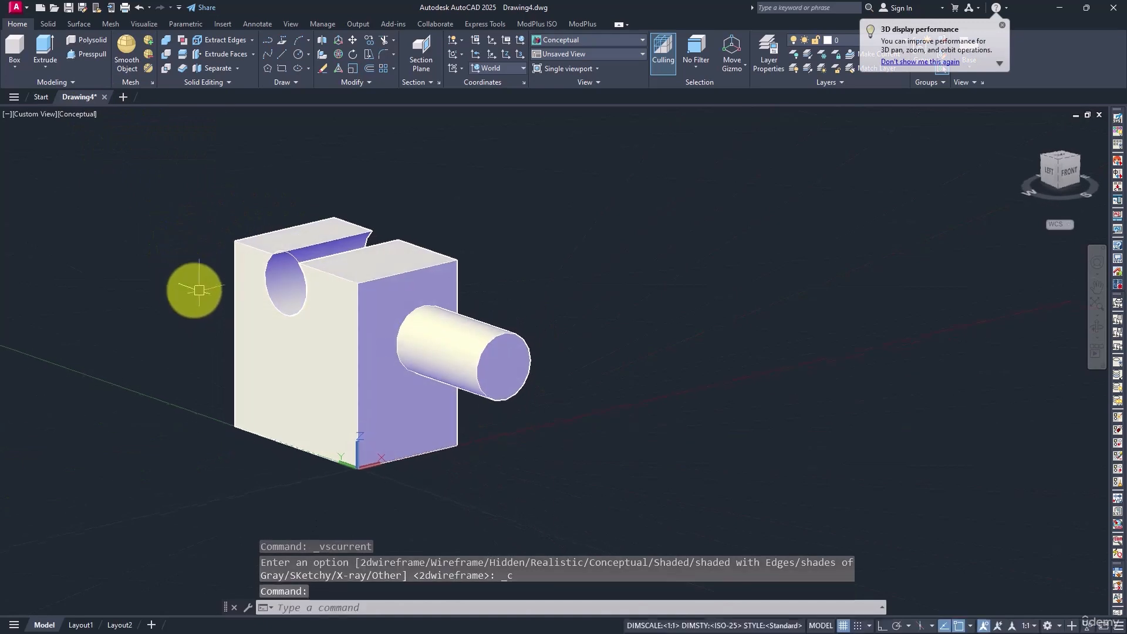
# - Convert the block to a smooth mesh with Smooth Object, choosing Create mesh, and orbit around it
pyautogui.click(392, 278)
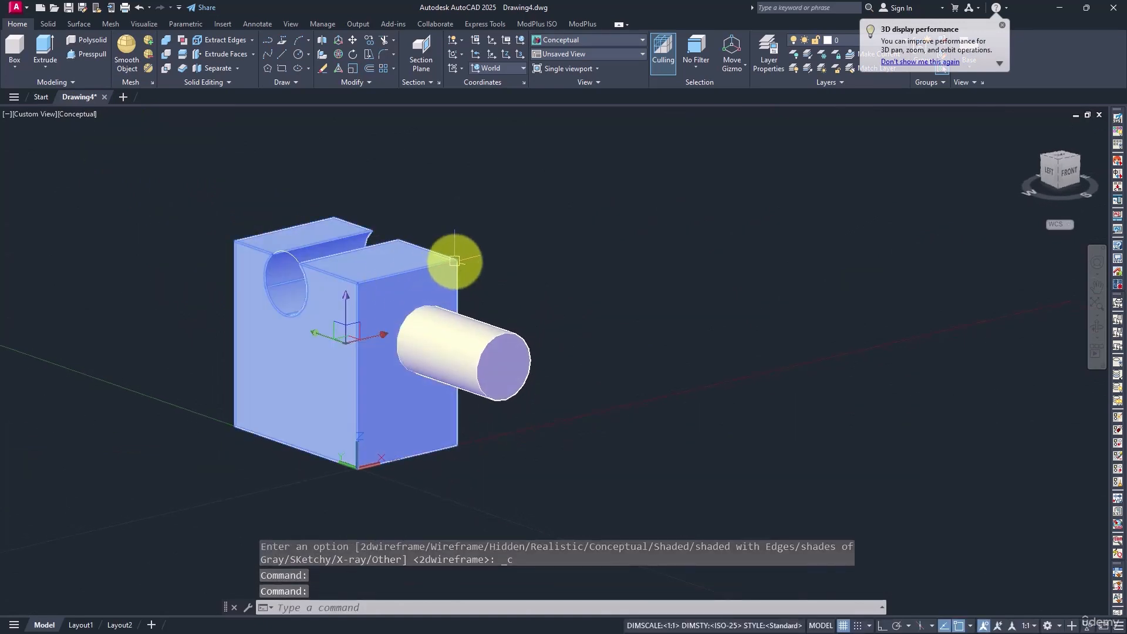
pyautogui.click(53, 24)
pyautogui.click(111, 25)
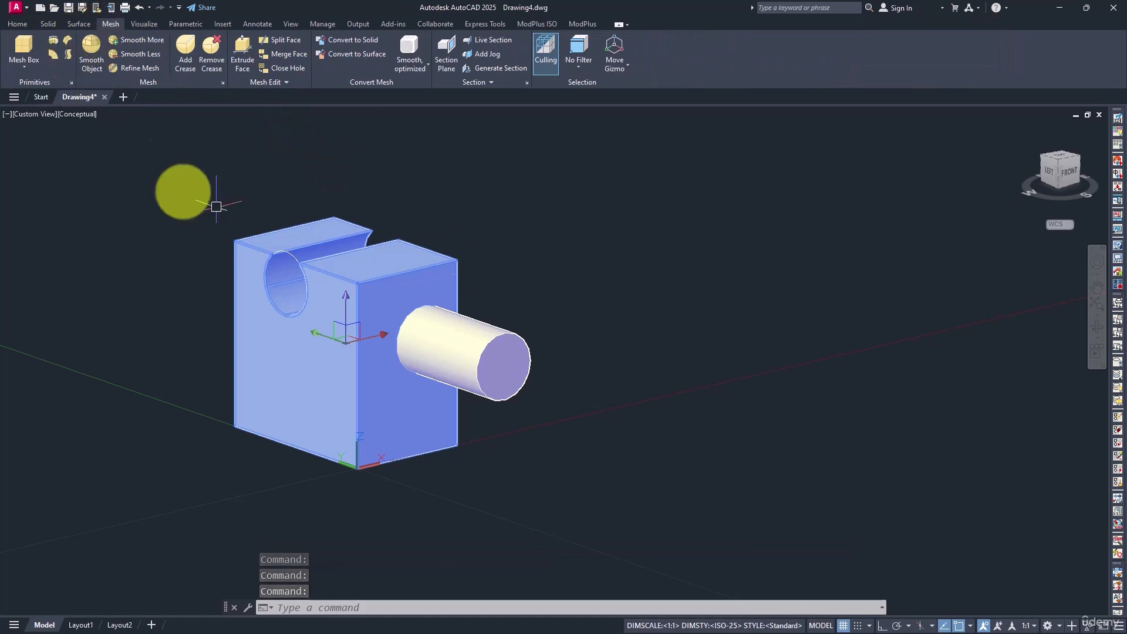
pyautogui.click(92, 47)
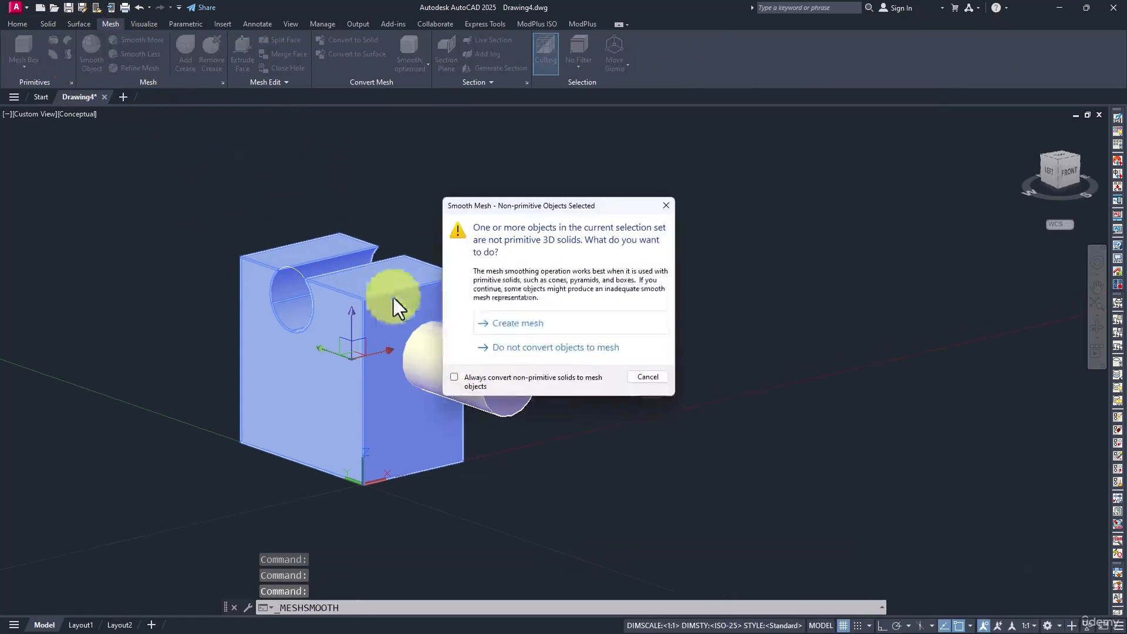
pyautogui.click(518, 324)
pyautogui.keyDown('shift'); pyautogui.moveTo(473, 310); pyautogui.dragTo(493, 285, button='middle'); pyautogui.keyUp('shift')
# - Undo the mesh smoothing of the block
pyautogui.hotkey('ctrl', 'z')
pyautogui.hotkey('ctrl', 'z')
pyautogui.hotkey('ctrl', 'z')
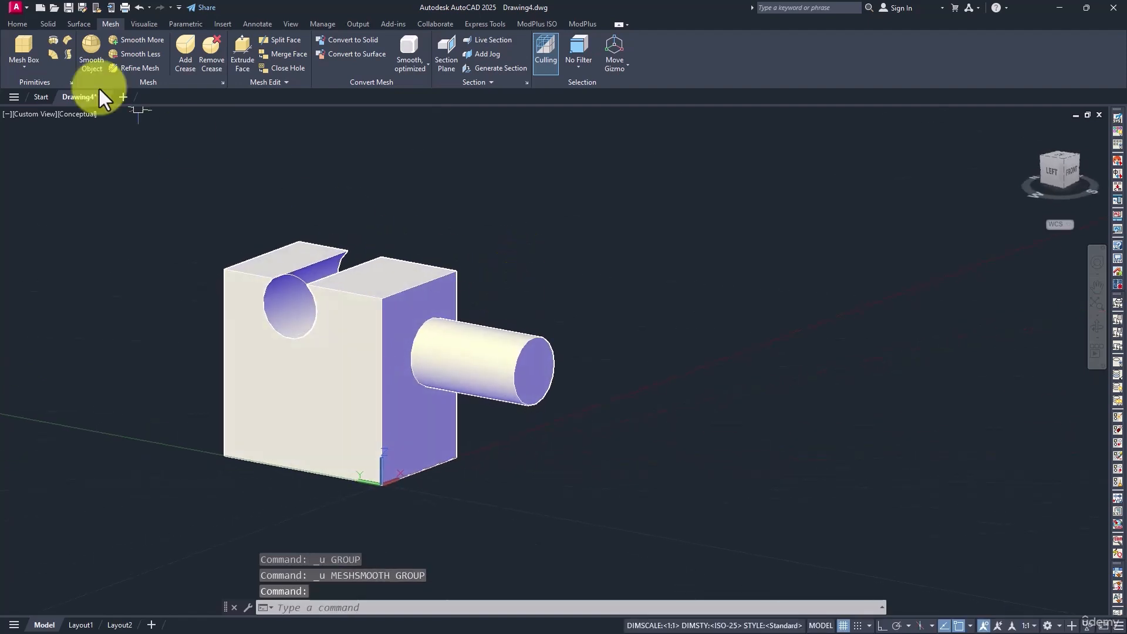
# - Draw two lines on the plane of the block's left face, from one upper corner to a peak above it and down to the opposite corner
pyautogui.click(17, 24)
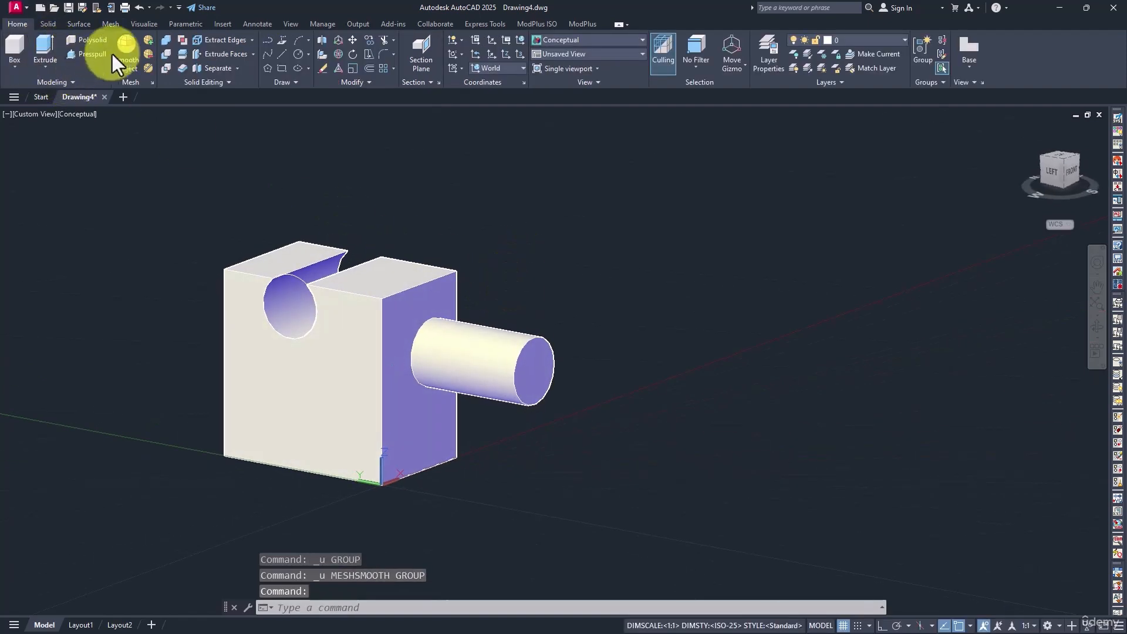
pyautogui.click(286, 55)
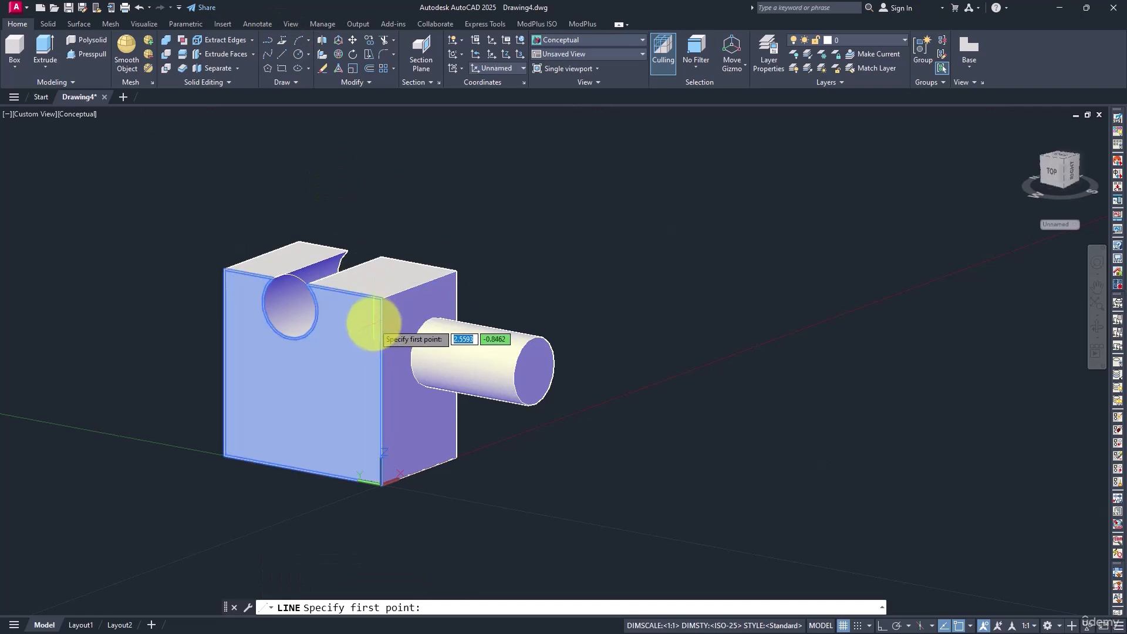
pyautogui.click(380, 299)
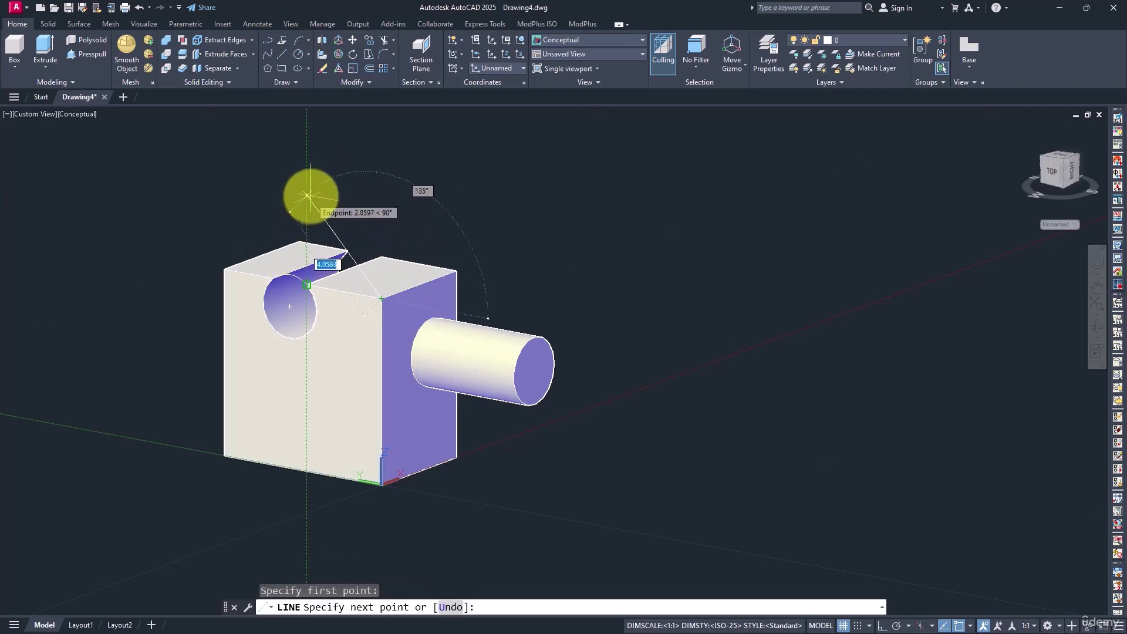
pyautogui.click(310, 206)
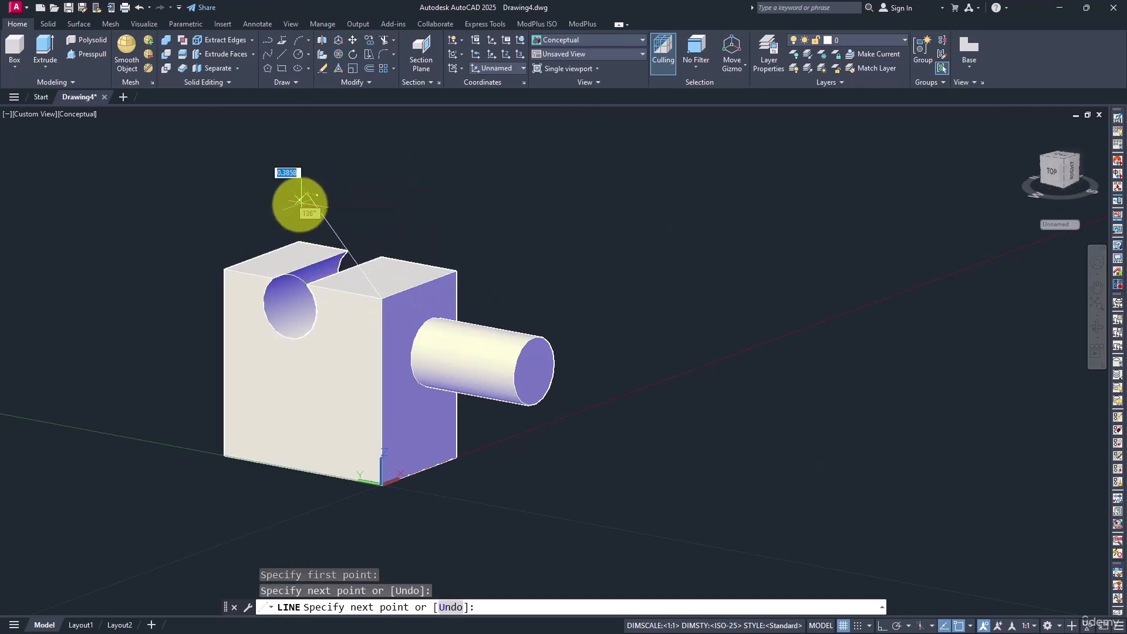
pyautogui.click(225, 269)
pyautogui.press('Return')
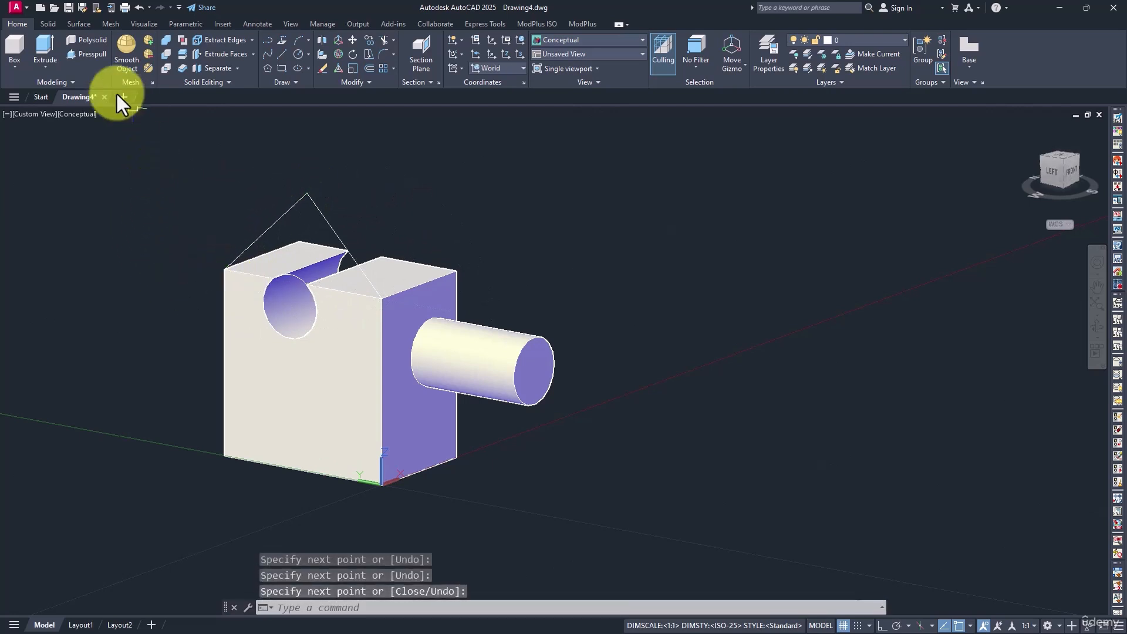
pyautogui.click(86, 59)
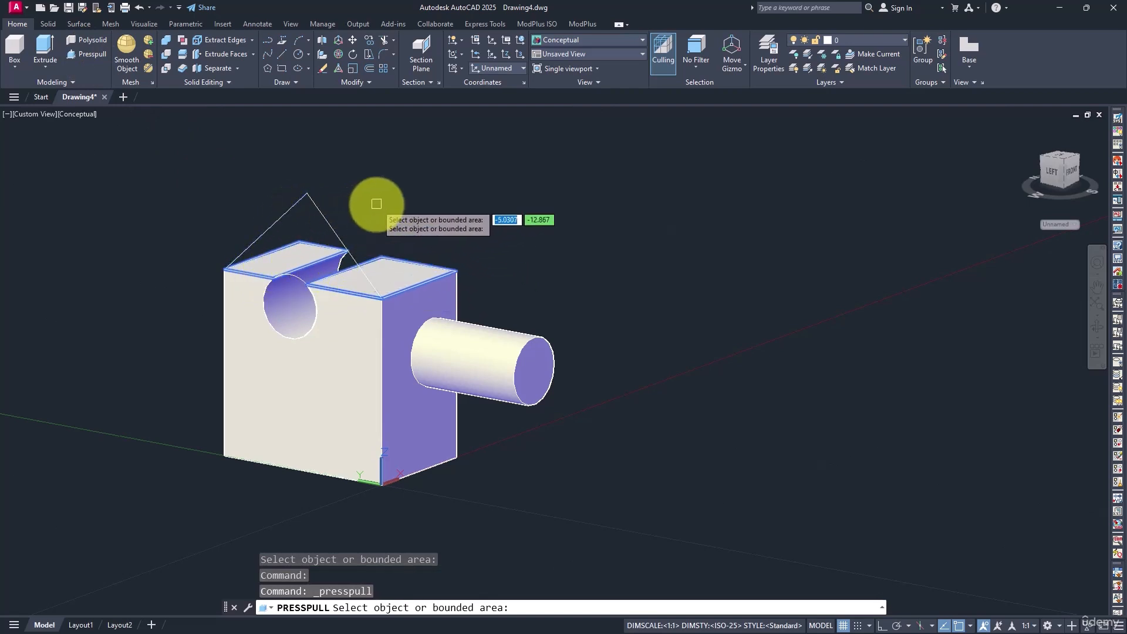
pyautogui.press('Escape')
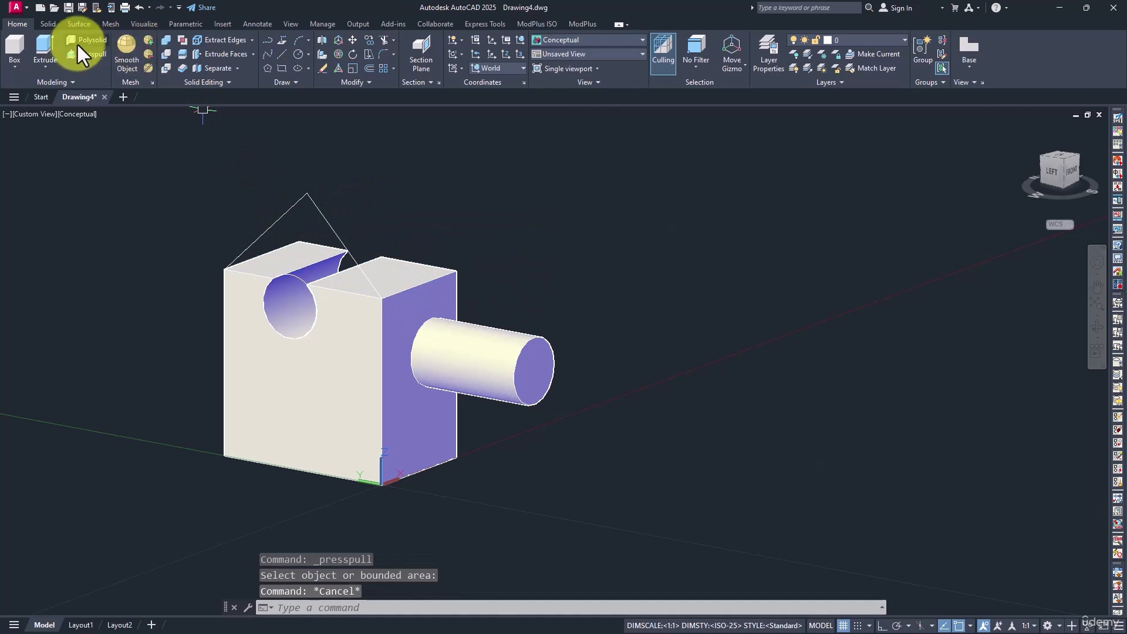
pyautogui.click(81, 51)
pyautogui.keyDown('shift'); pyautogui.moveTo(139, 259); pyautogui.dragTo(340, 252, button='middle'); pyautogui.keyUp('shift')
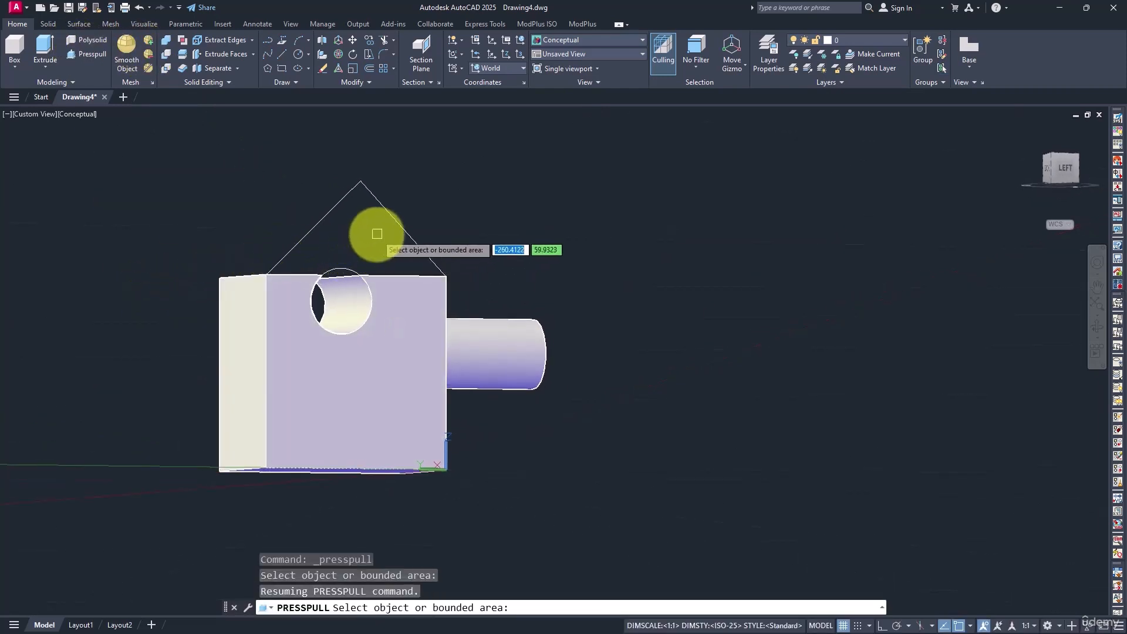
pyautogui.click(301, 218)
pyautogui.click(378, 211)
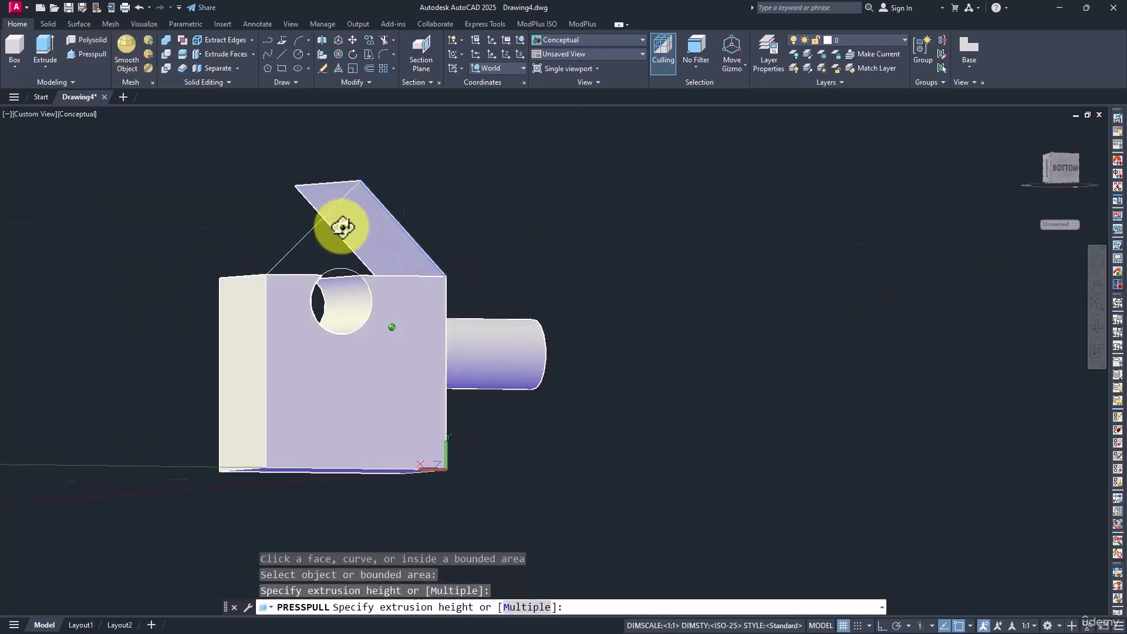
pyautogui.keyDown('shift'); pyautogui.moveTo(342, 227); pyautogui.dragTo(367, 277, button='middle'); pyautogui.keyUp('shift')
pyautogui.press('Escape')
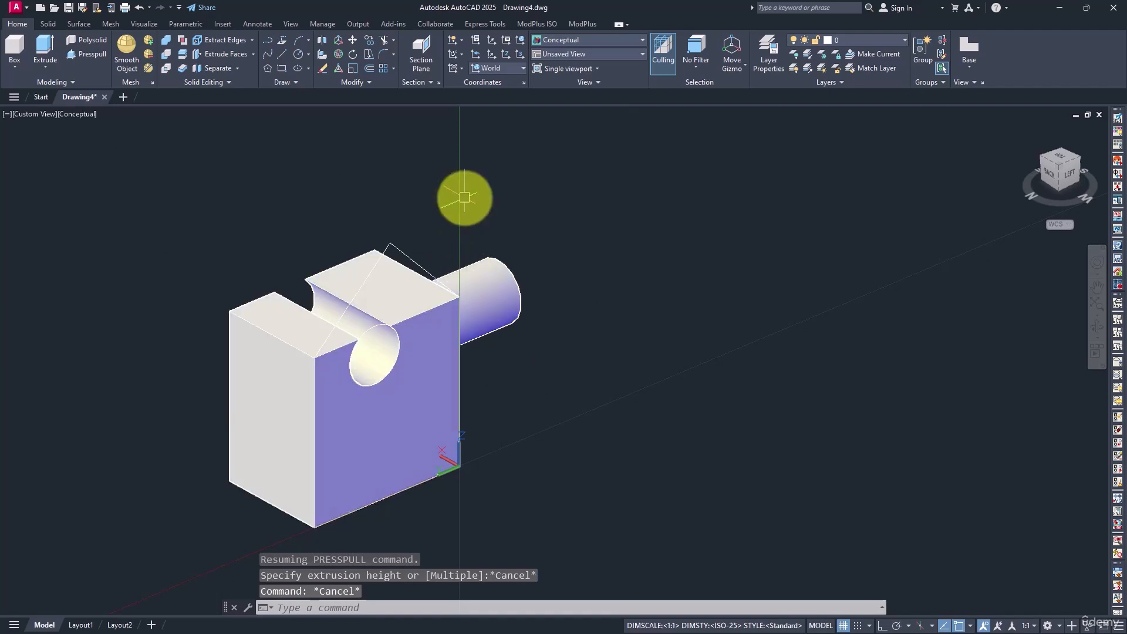
# - Draw a line along the block's upper edge between the two lower ends of the gable lines to close the triangle
pyautogui.write('l')
pyautogui.press('Return')
pyautogui.click(449, 296)
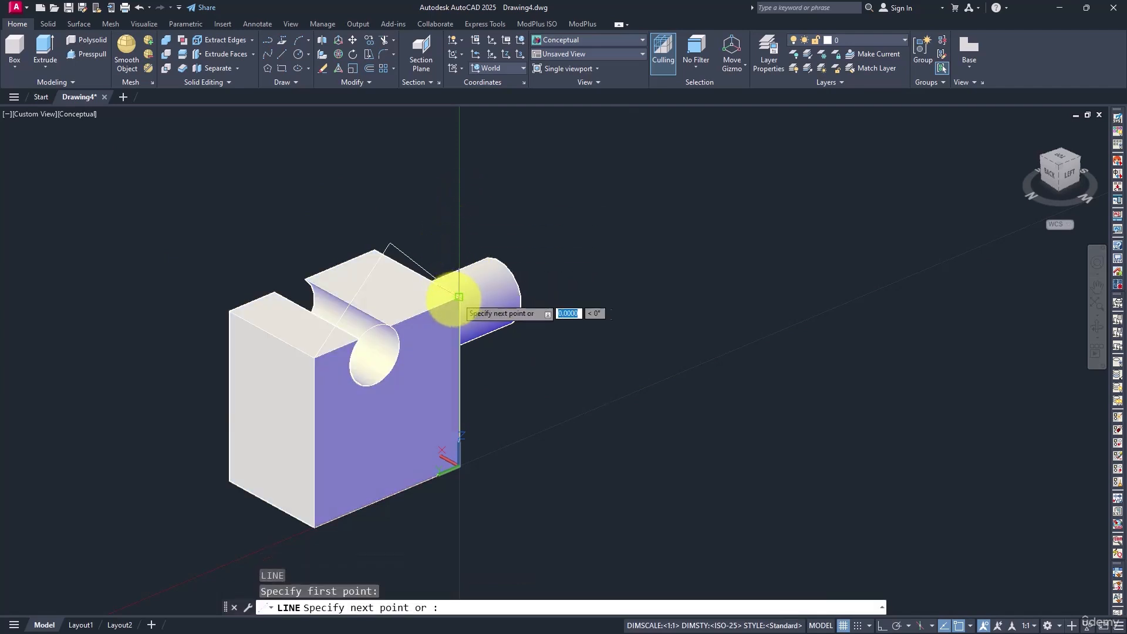
pyautogui.click(314, 357)
pyautogui.press('Return')
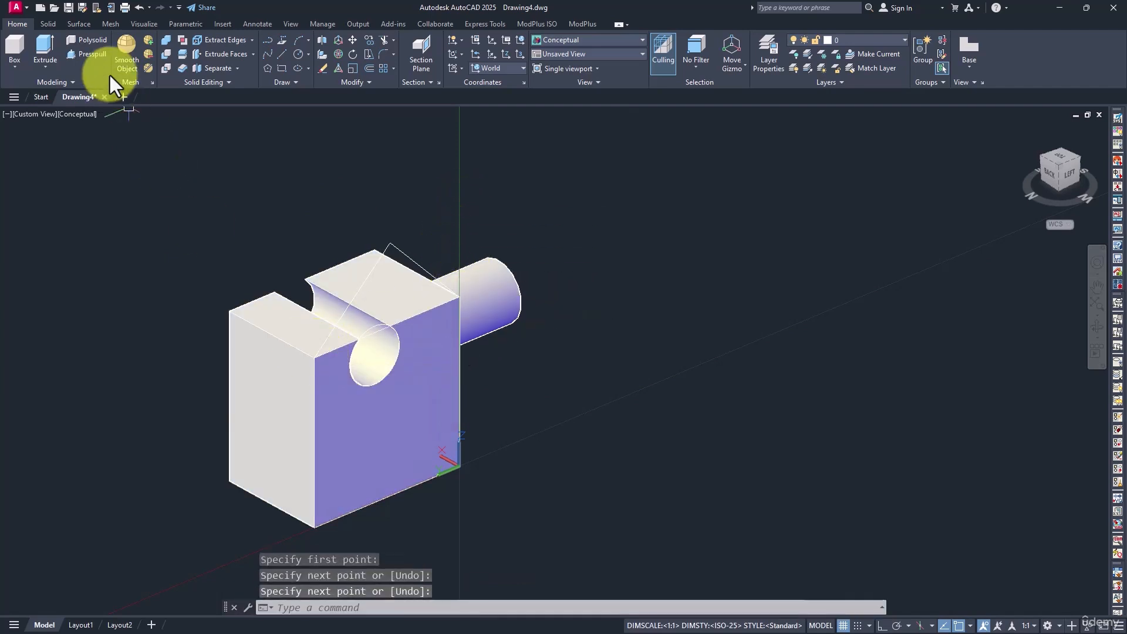
pyautogui.click(87, 56)
pyautogui.keyDown('shift'); pyautogui.moveTo(364, 322); pyautogui.dragTo(371, 225, button='middle'); pyautogui.keyUp('shift')
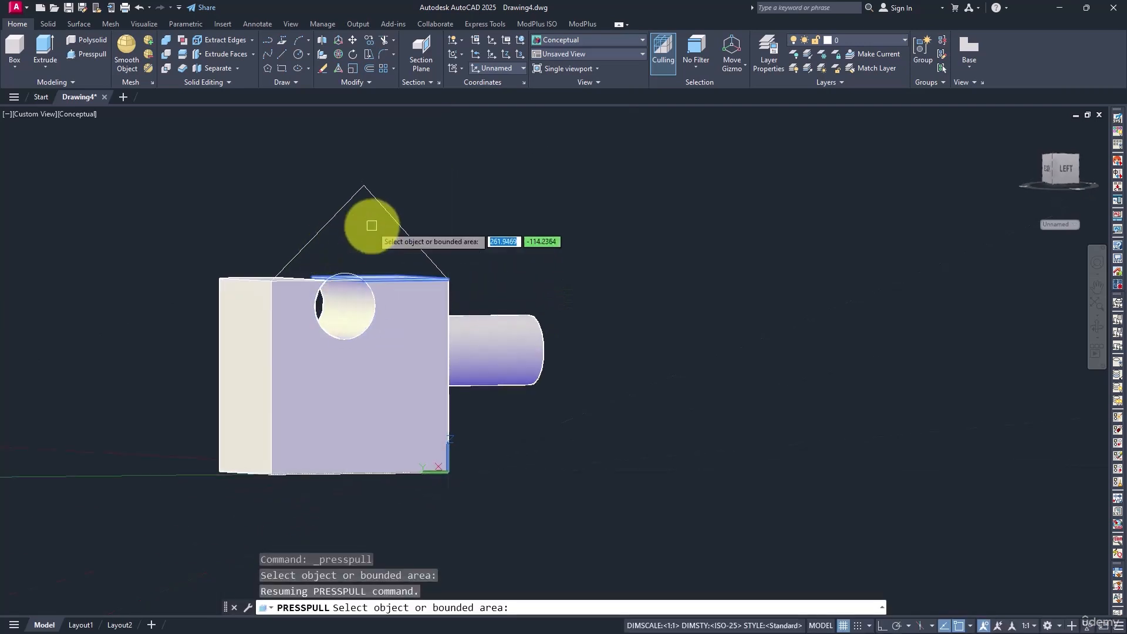
pyautogui.press('Return')
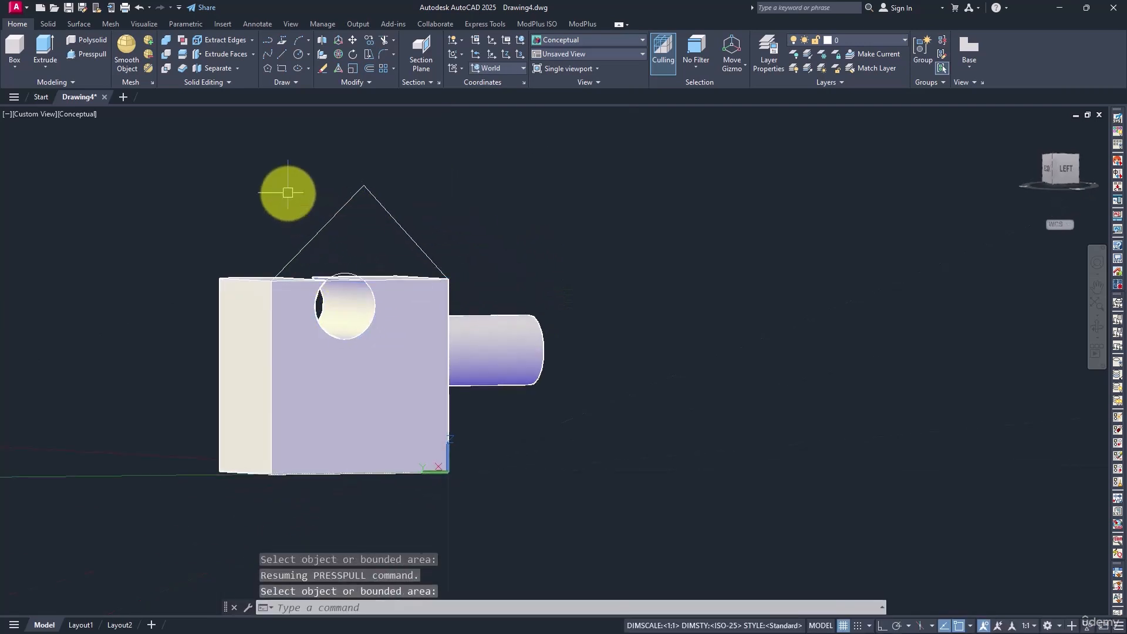
pyautogui.click(79, 52)
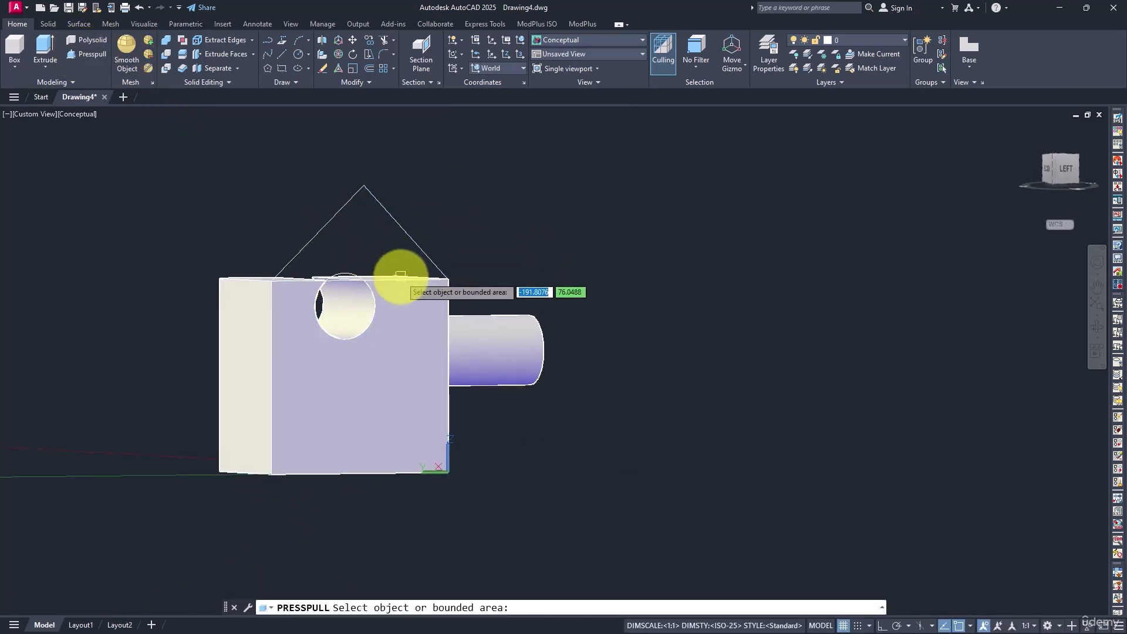
pyautogui.keyDown('shift'); pyautogui.moveTo(377, 284); pyautogui.dragTo(322, 322, button='middle'); pyautogui.keyUp('shift')
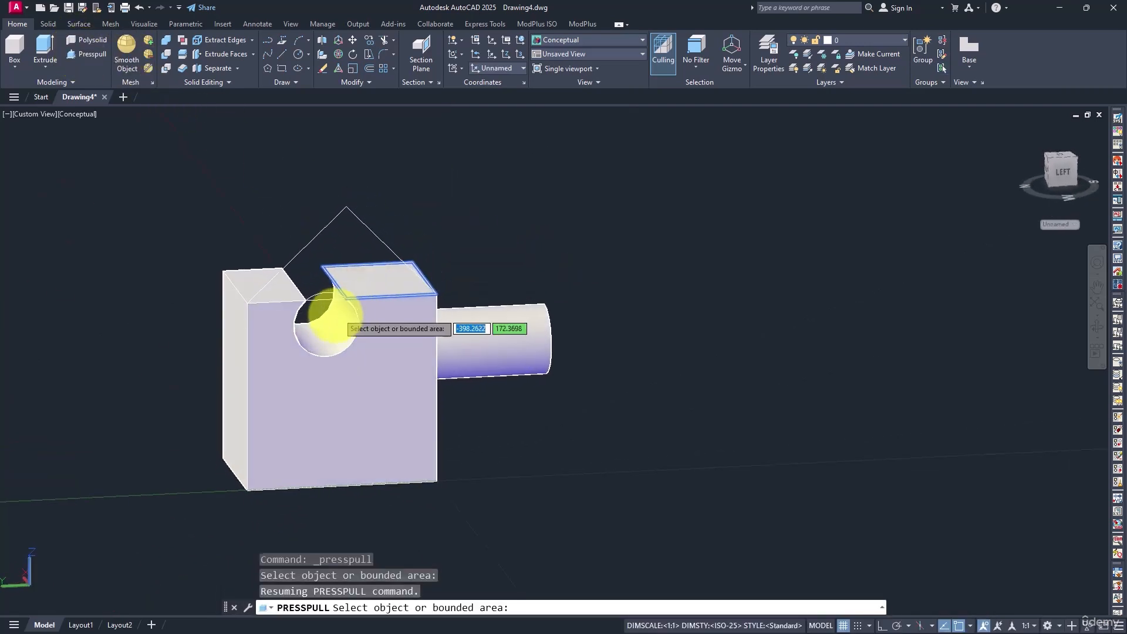
pyautogui.click(290, 273)
pyautogui.press('Escape')
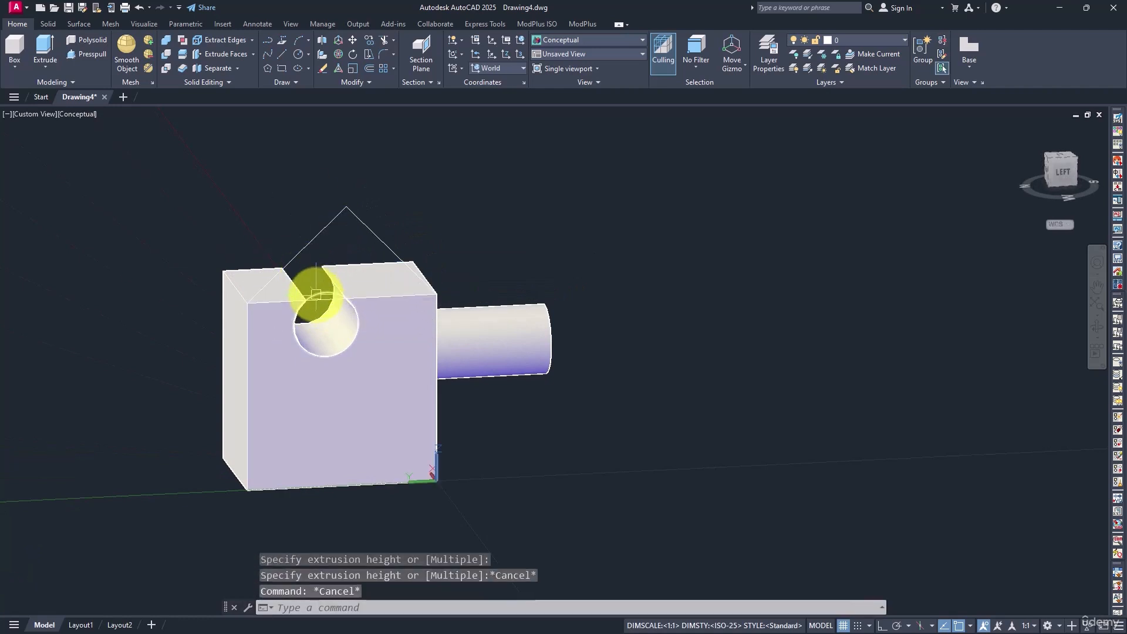
# - Join the three lines of the gable triangle into a single closed outline
pyautogui.click(323, 237)
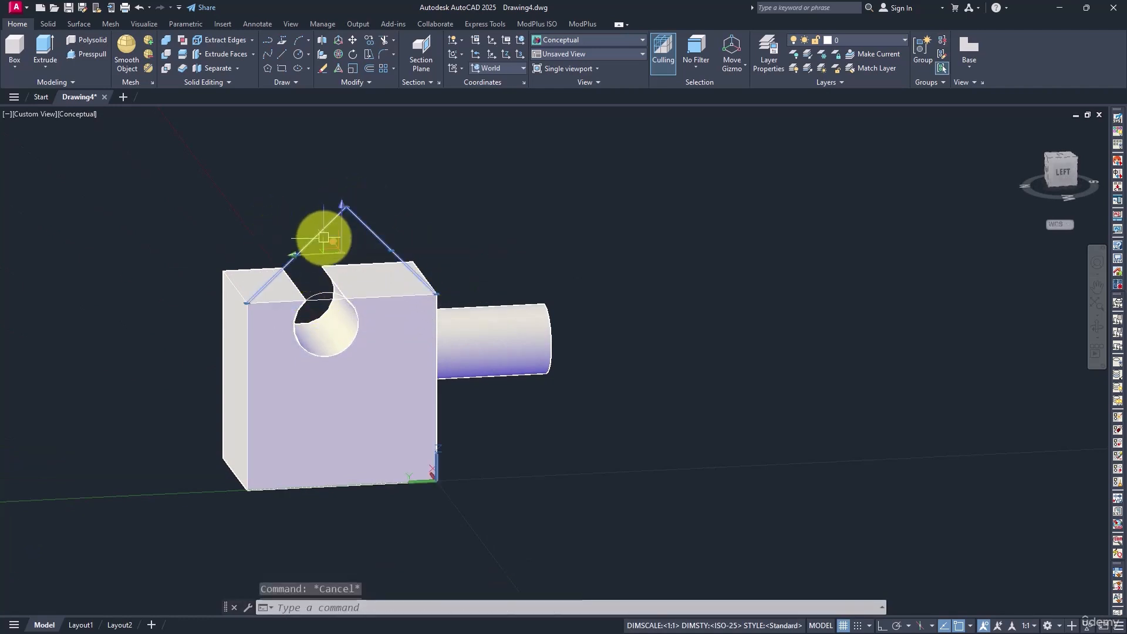
pyautogui.click(317, 292)
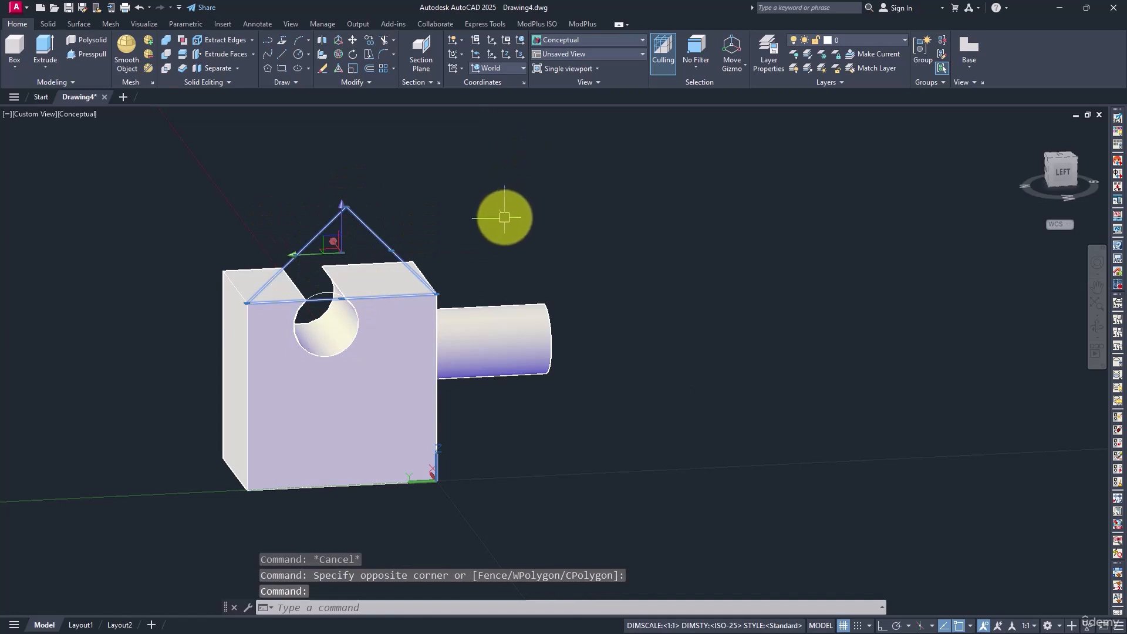
pyautogui.write('j')
pyautogui.press('Return')
# - Presspull the gable triangle across the block to its far upper corner to form a solid roof
pyautogui.click(100, 54)
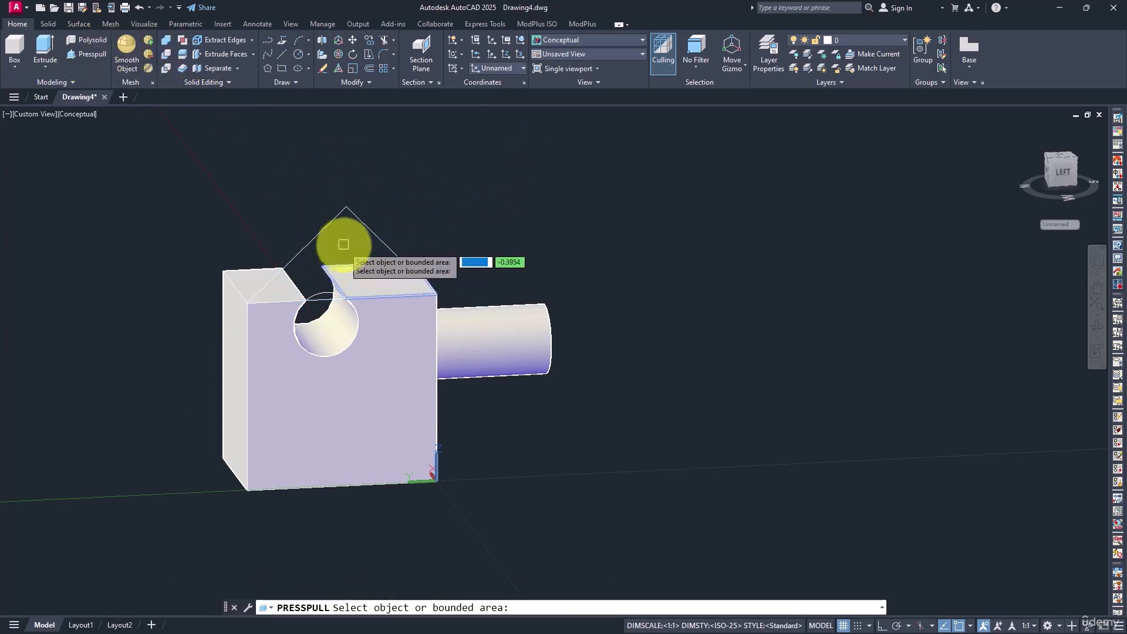
pyautogui.click(329, 232)
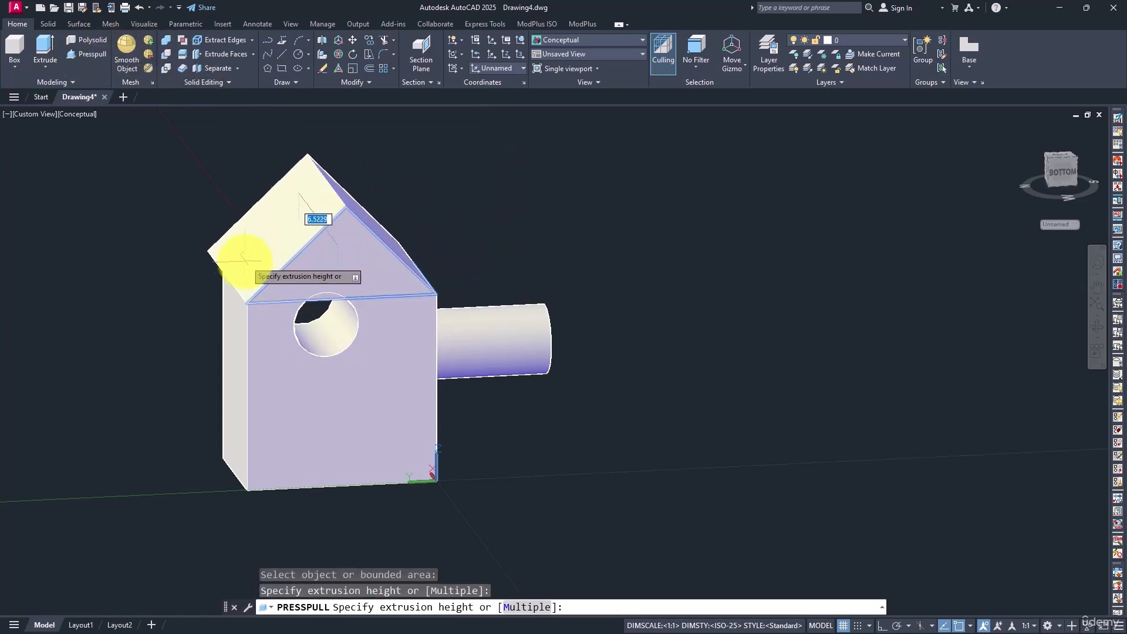
pyautogui.click(214, 259)
pyautogui.press('Return')
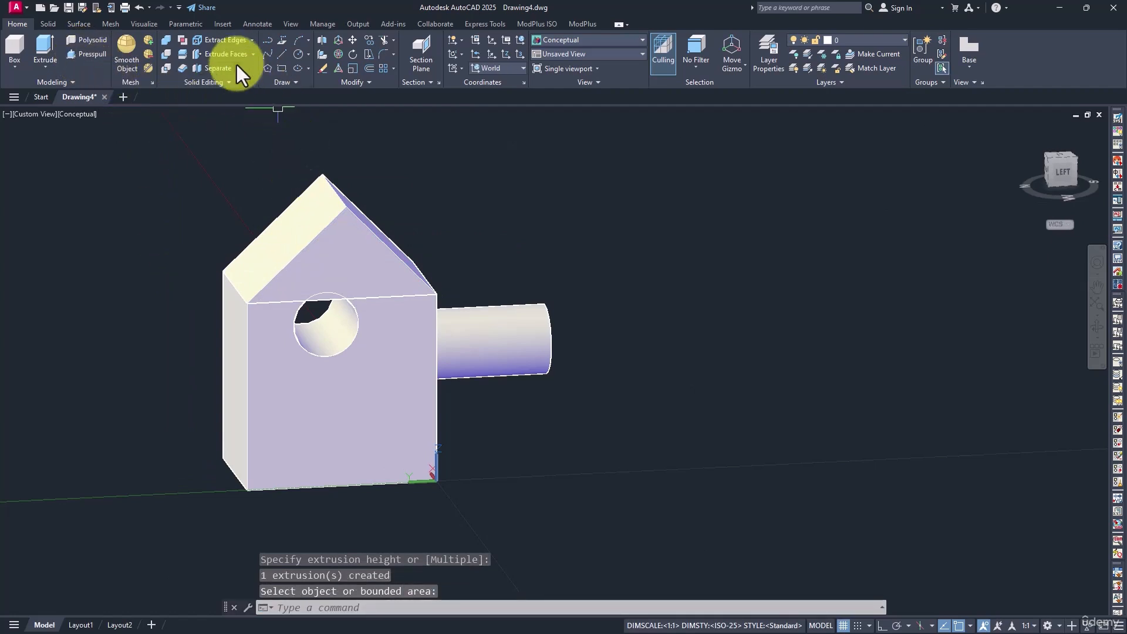
# - Union the roof with the block, and union the projecting cylinder with the combined solid
pyautogui.click(165, 40)
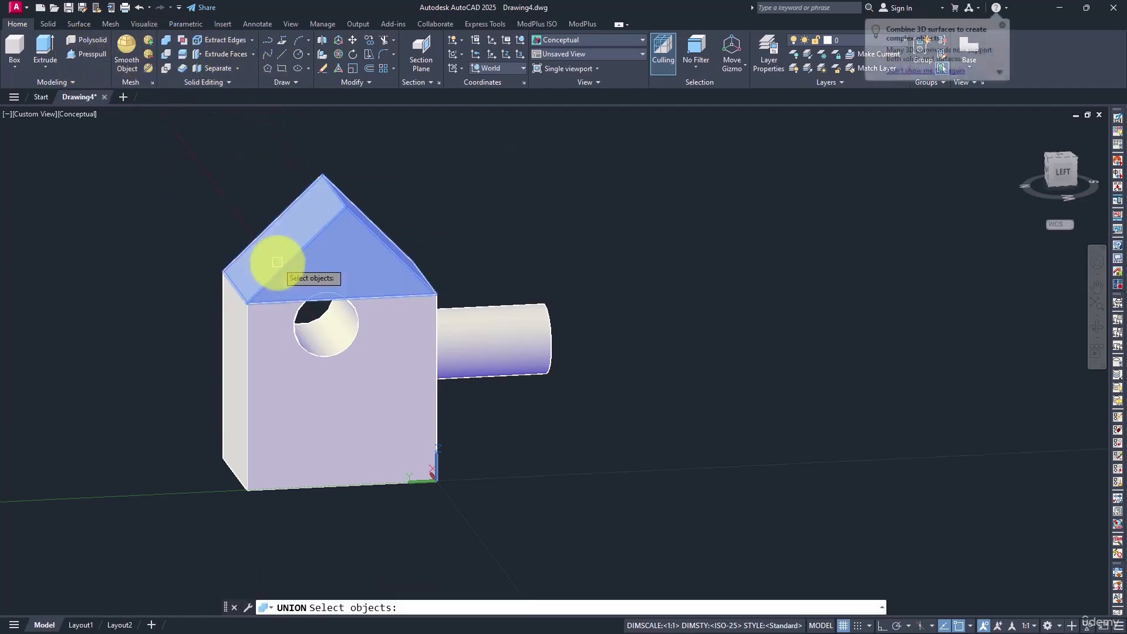
pyautogui.click(277, 251)
pyautogui.click(264, 344)
pyautogui.press('Return')
pyautogui.press('Return')
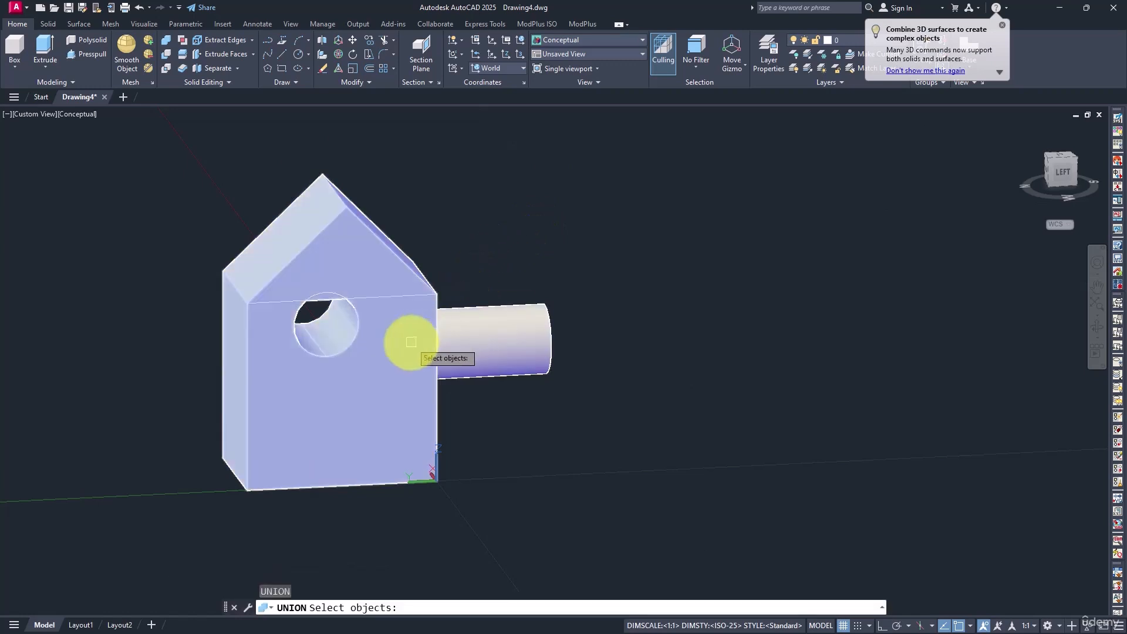
pyautogui.click(410, 342)
pyautogui.click(503, 335)
pyautogui.press('Return')
# - Erase the leftover triangle outline and circle from the left face of the solid
pyautogui.scroll(-2, 440, 257)
pyautogui.click(246, 171)
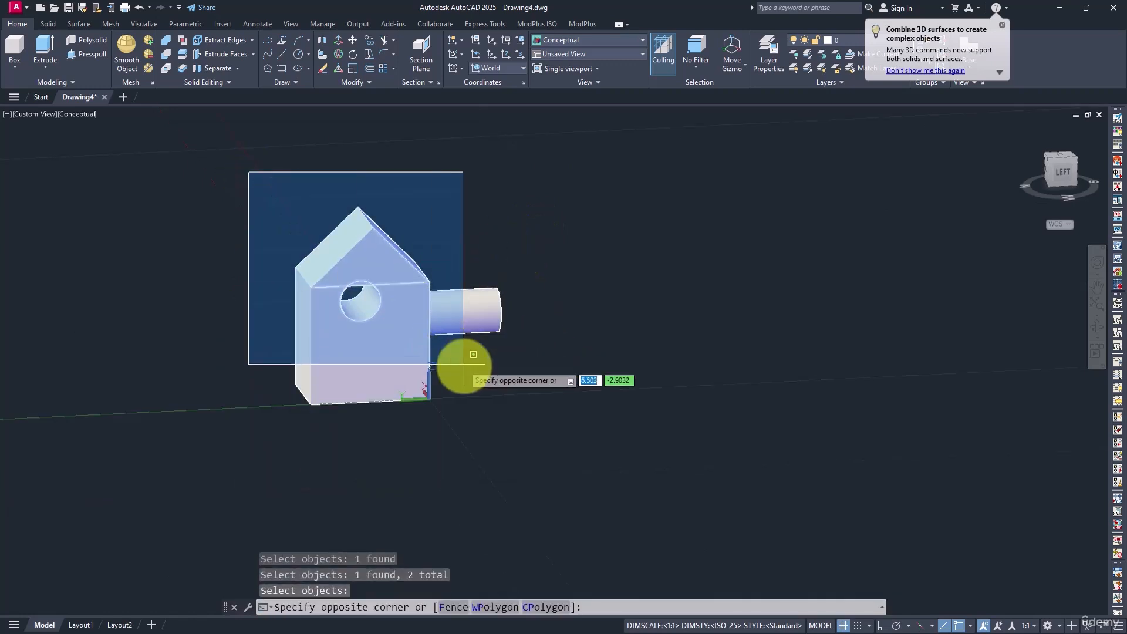
pyautogui.click(465, 365)
pyautogui.press('Delete')
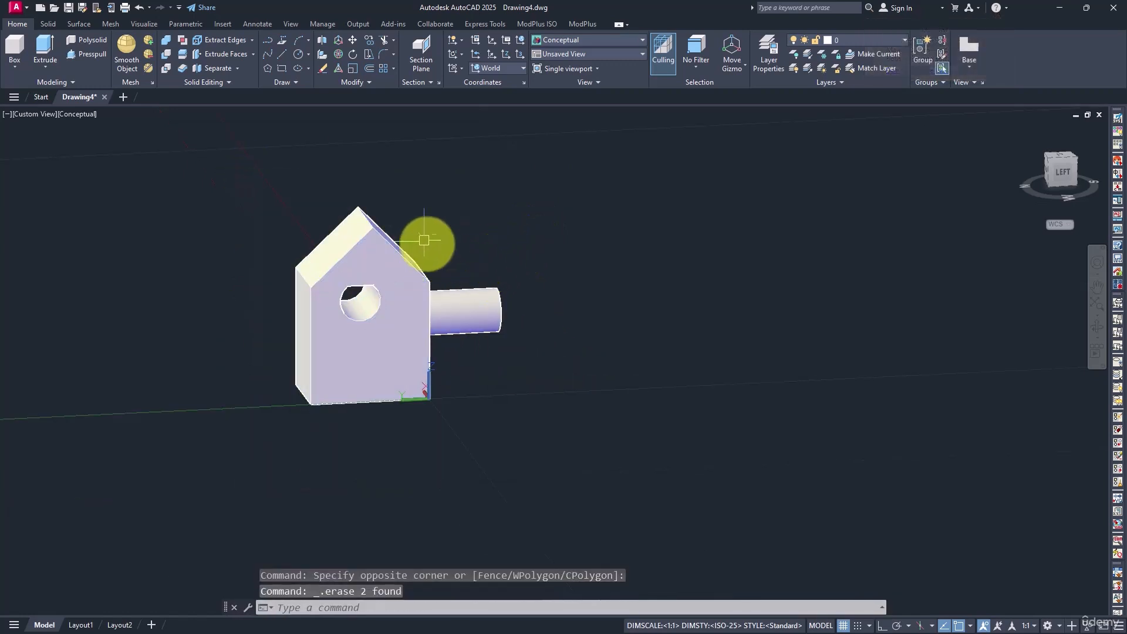
pyautogui.click(338, 188)
pyautogui.click(458, 367)
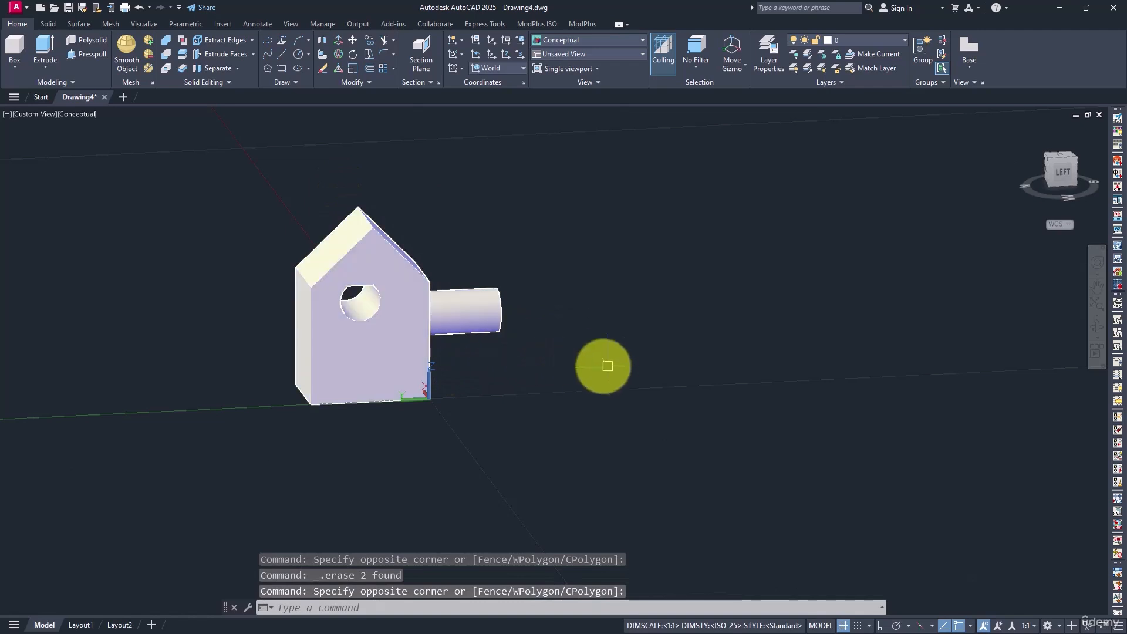
# - Save the drawing in the Plans folder as 3D shape-3.dwg
pyautogui.moveTo(604, 368); pyautogui.dragTo(655, 350, button='middle')
pyautogui.hotkey('ctrl', 's')
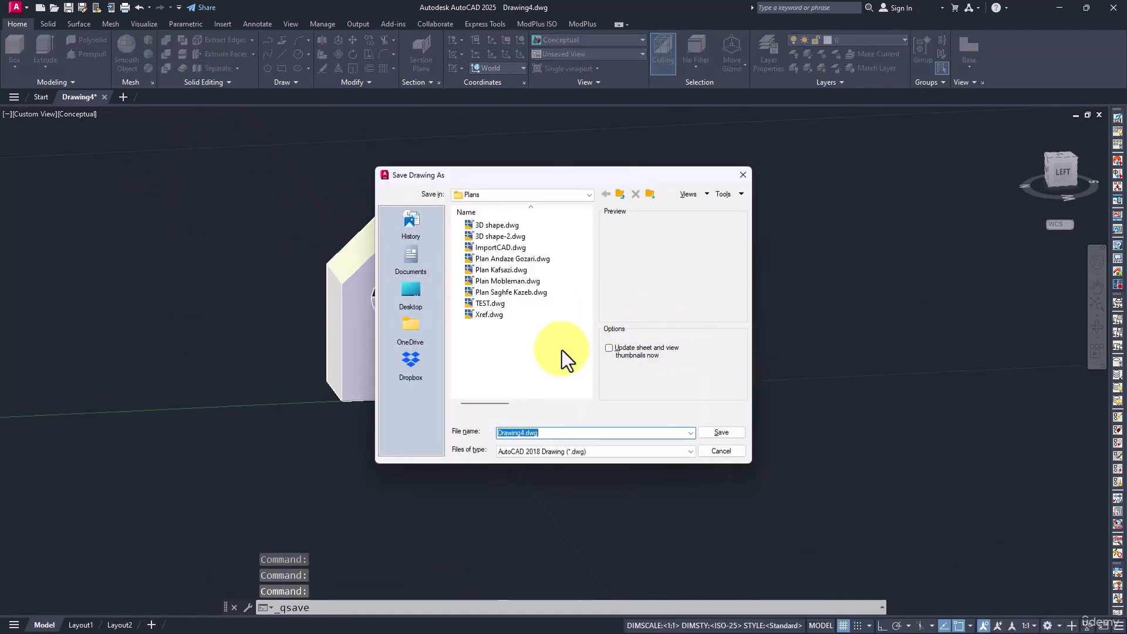
pyautogui.click(510, 236)
pyautogui.click(508, 382)
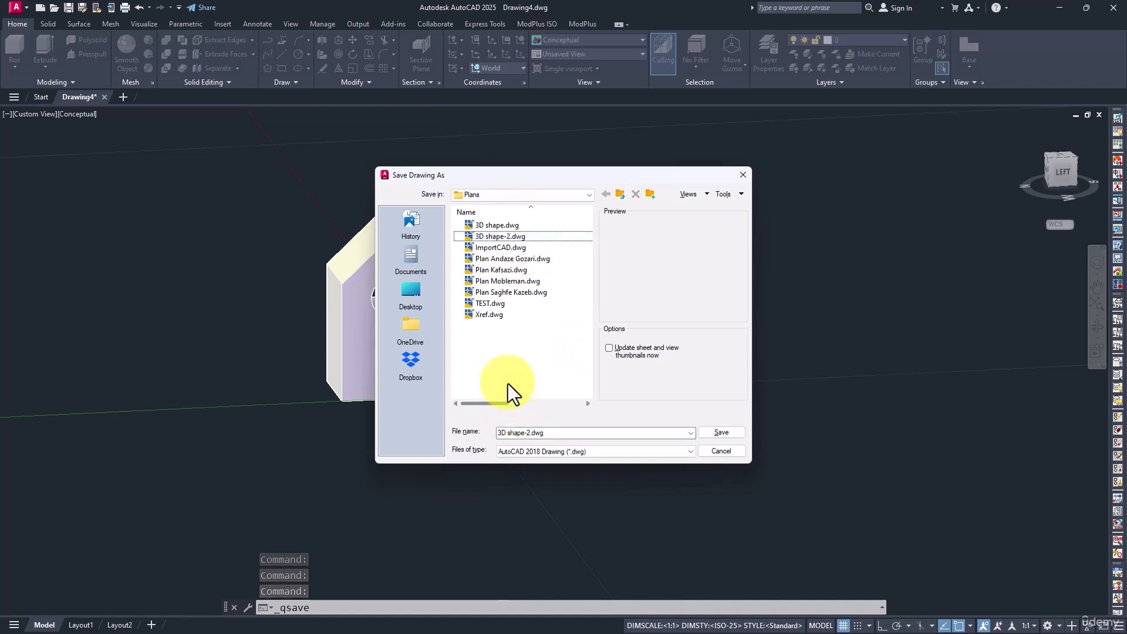
pyautogui.click(518, 432)
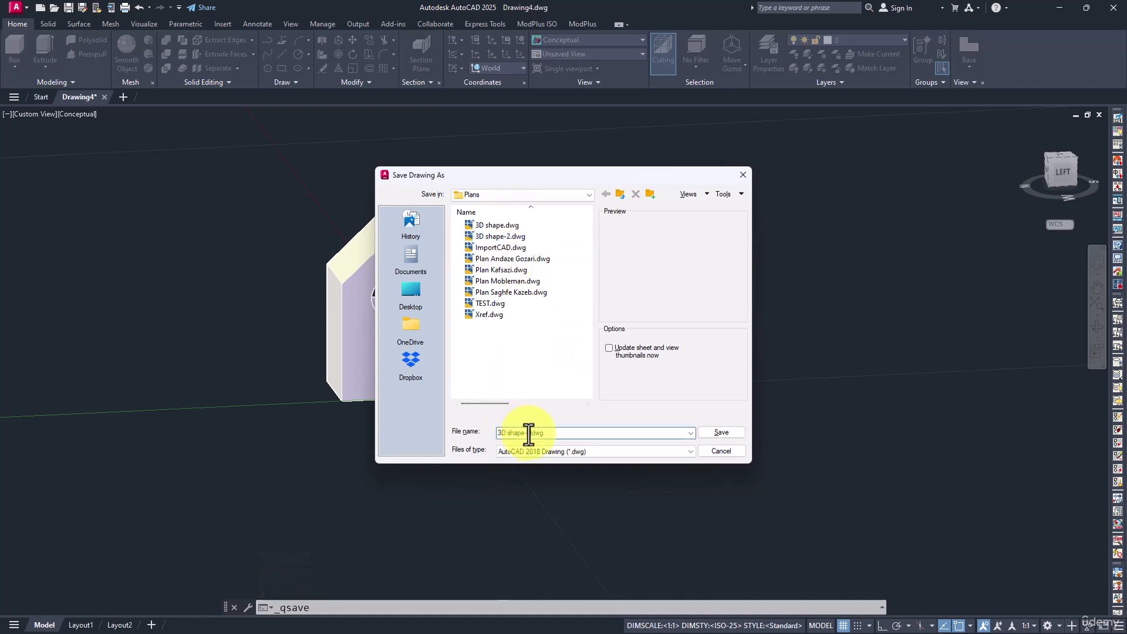
pyautogui.press('Return')
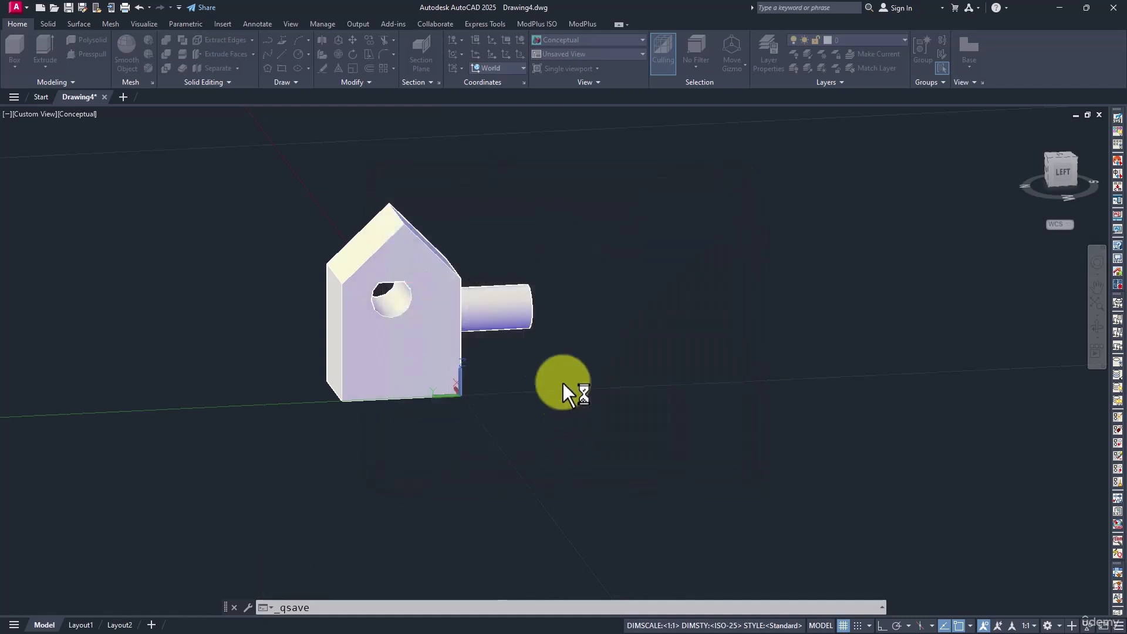
# - Export the solid to the Plans folder as the ACIS file 3D shape-3.sat
pyautogui.moveTo(510, 257)
pyautogui.keyDown('shift'); pyautogui.mouseDown(button='middle')
pyautogui.moveTo(584, 274)
pyautogui.moveTo(347, 288)
pyautogui.moveTo(478, 252)
pyautogui.mouseUp(button='middle'); pyautogui.keyUp('shift')
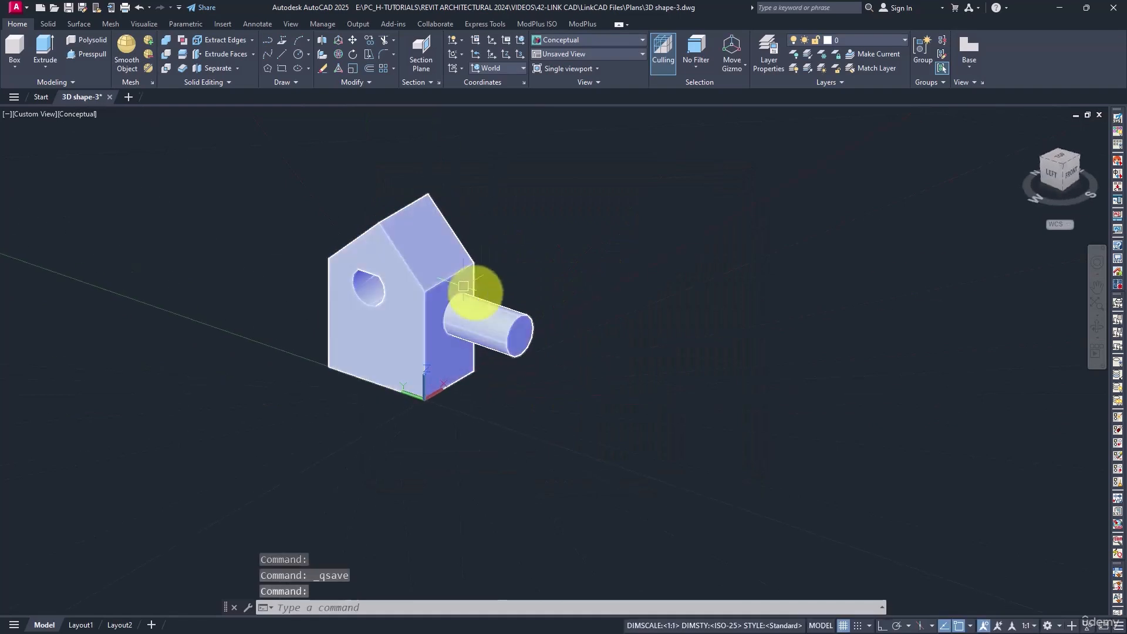
pyautogui.click(17, 6)
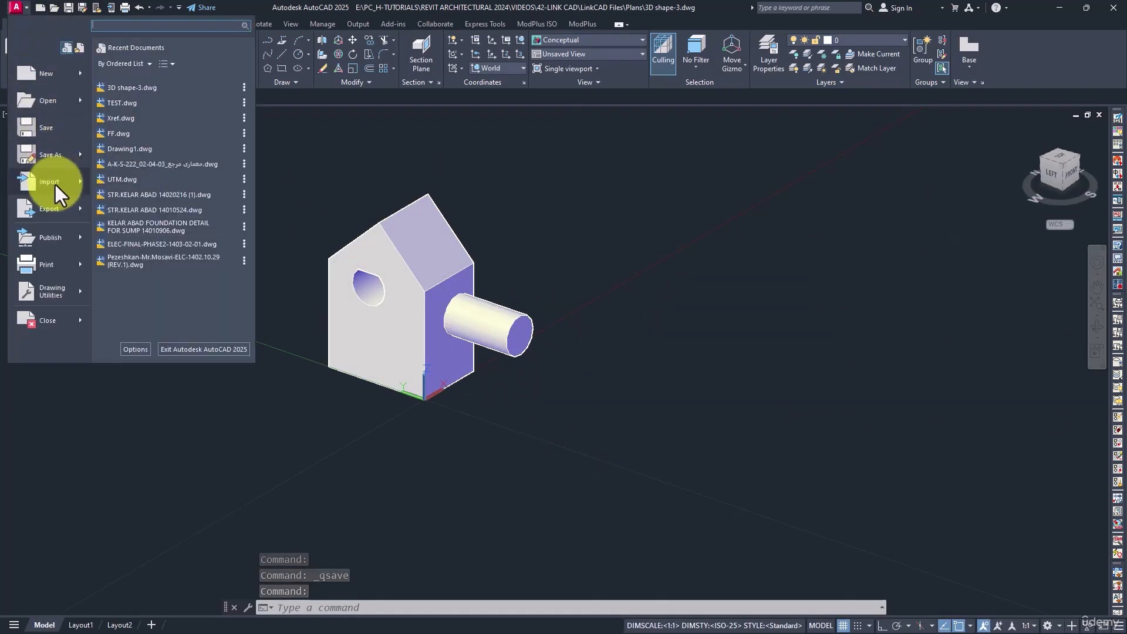
pyautogui.moveTo(54, 210)
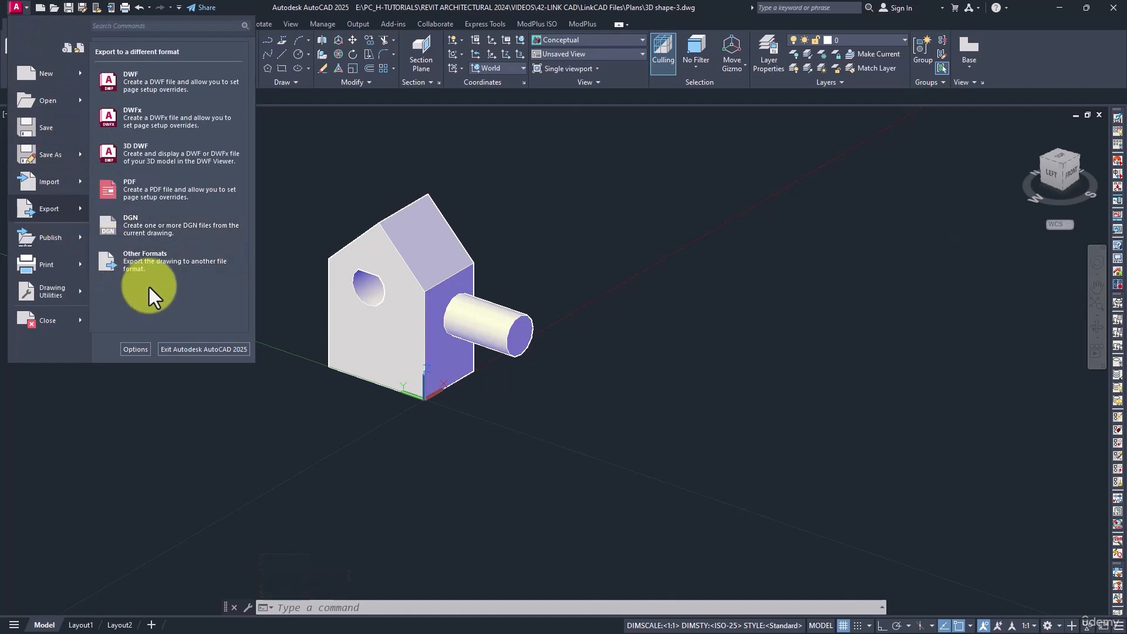
pyautogui.click(132, 256)
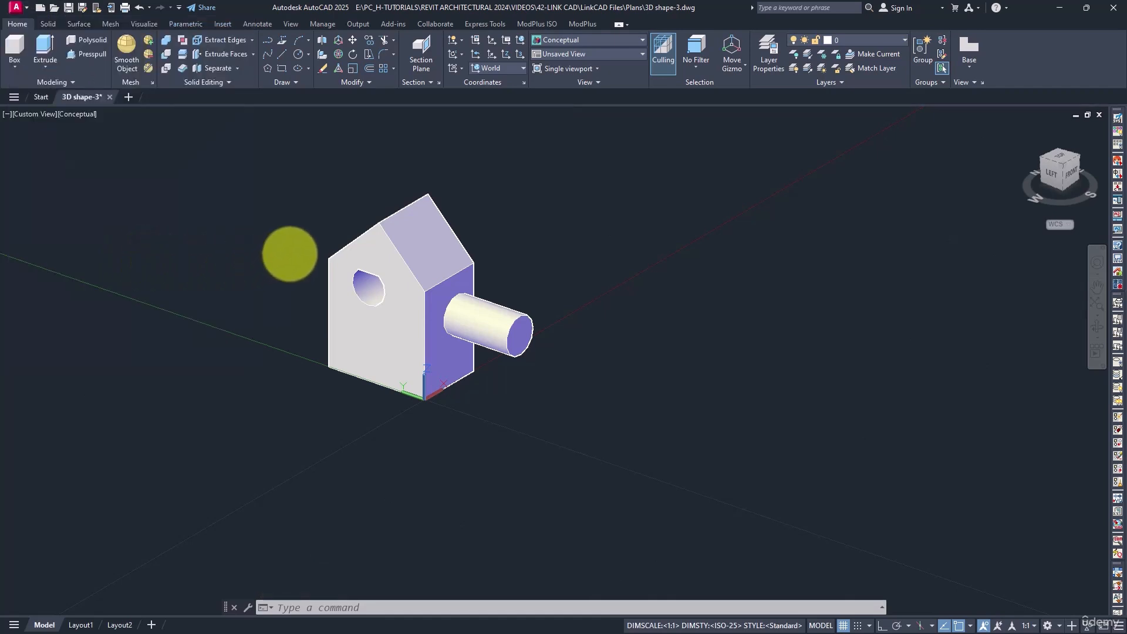
pyautogui.click(558, 452)
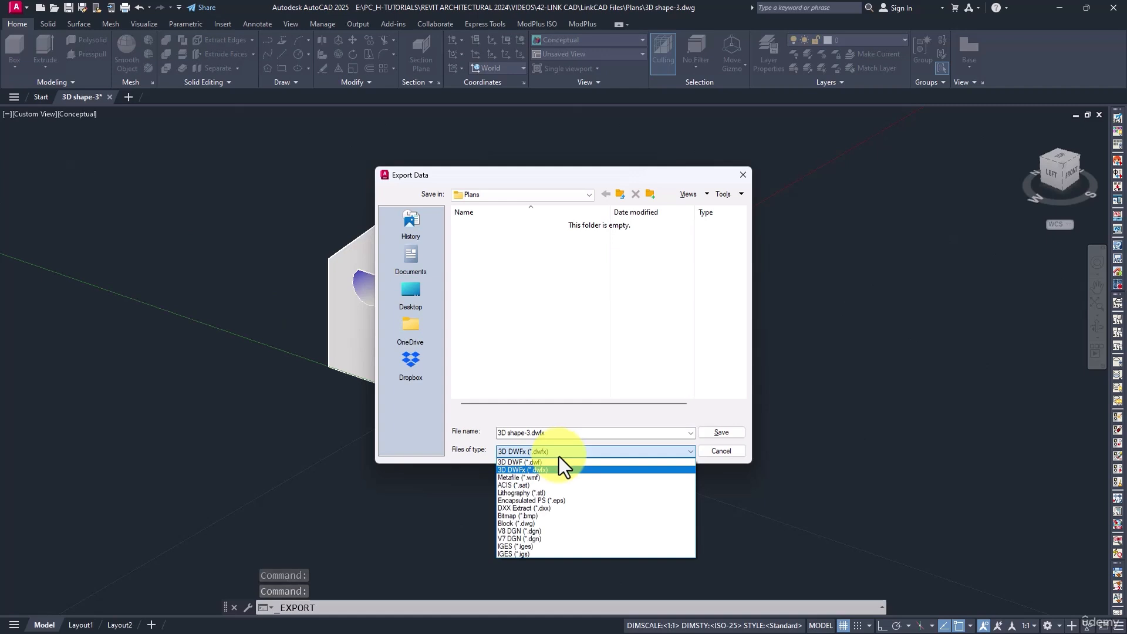
pyautogui.click(528, 485)
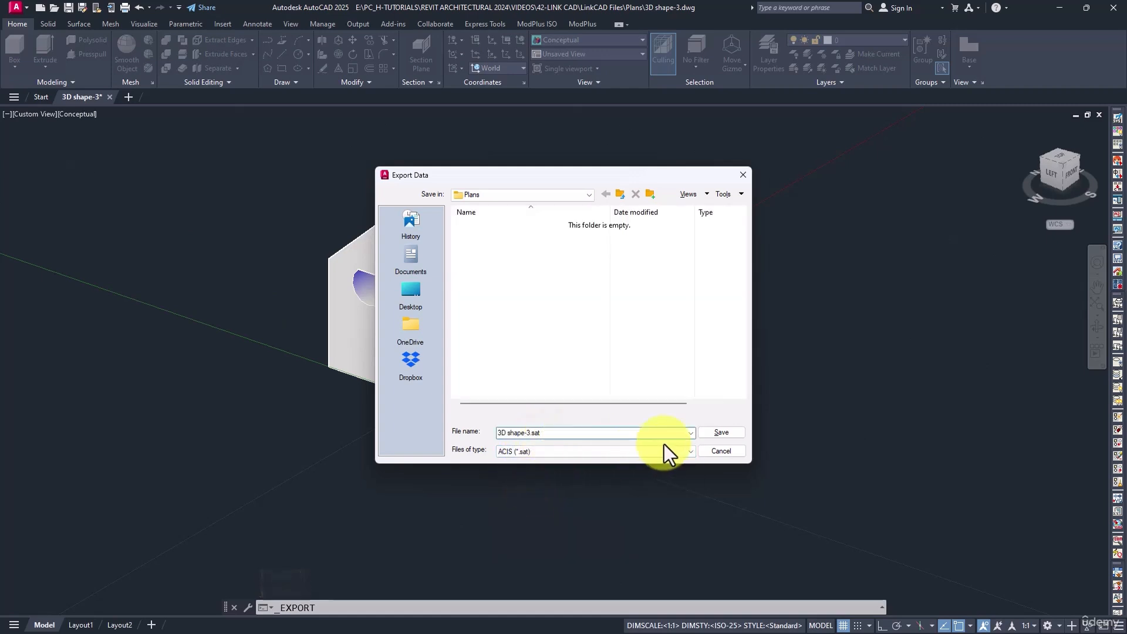
pyautogui.click(713, 432)
pyautogui.click(560, 188)
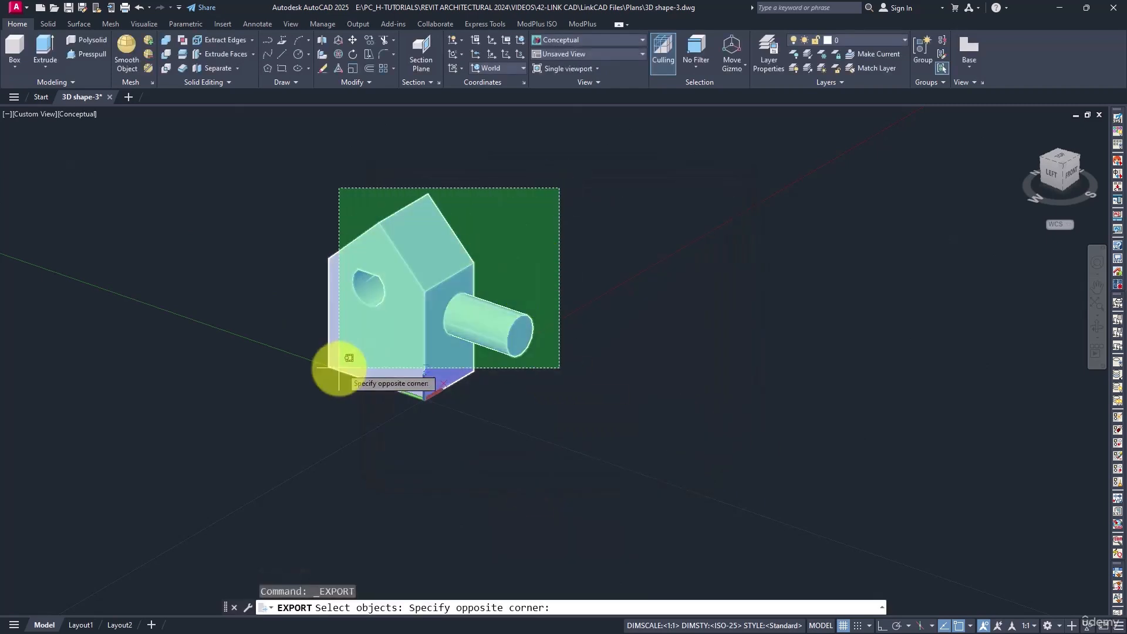
pyautogui.click(279, 396)
pyautogui.press('Return')
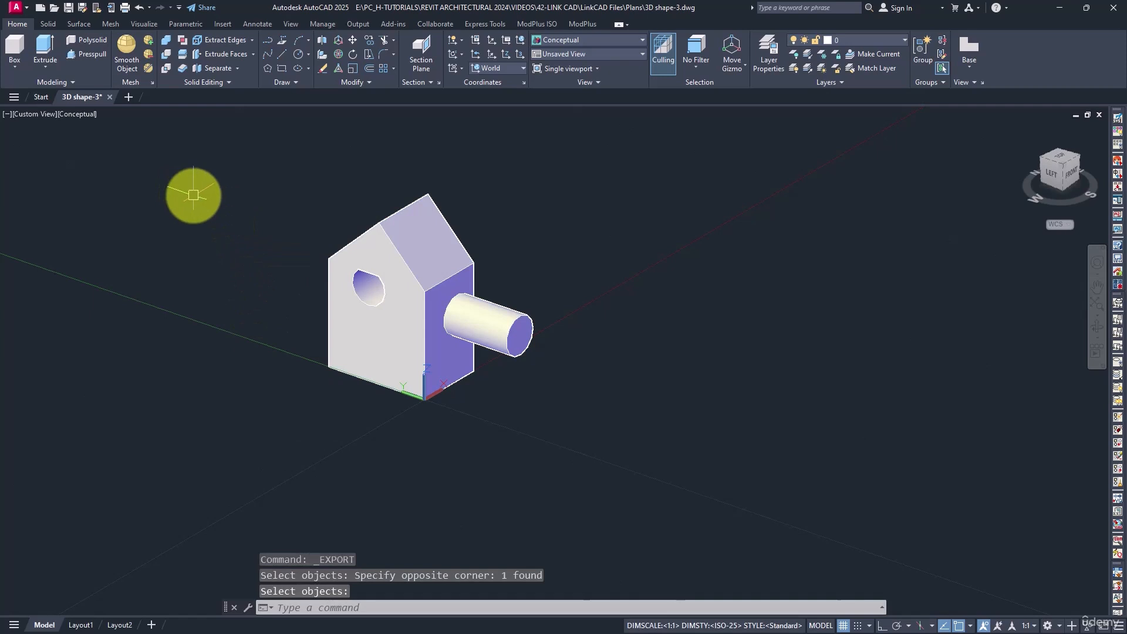
# - Review the file types offered for exporting the drawing to other formats, and leave without exporting
pyautogui.click(16, 9)
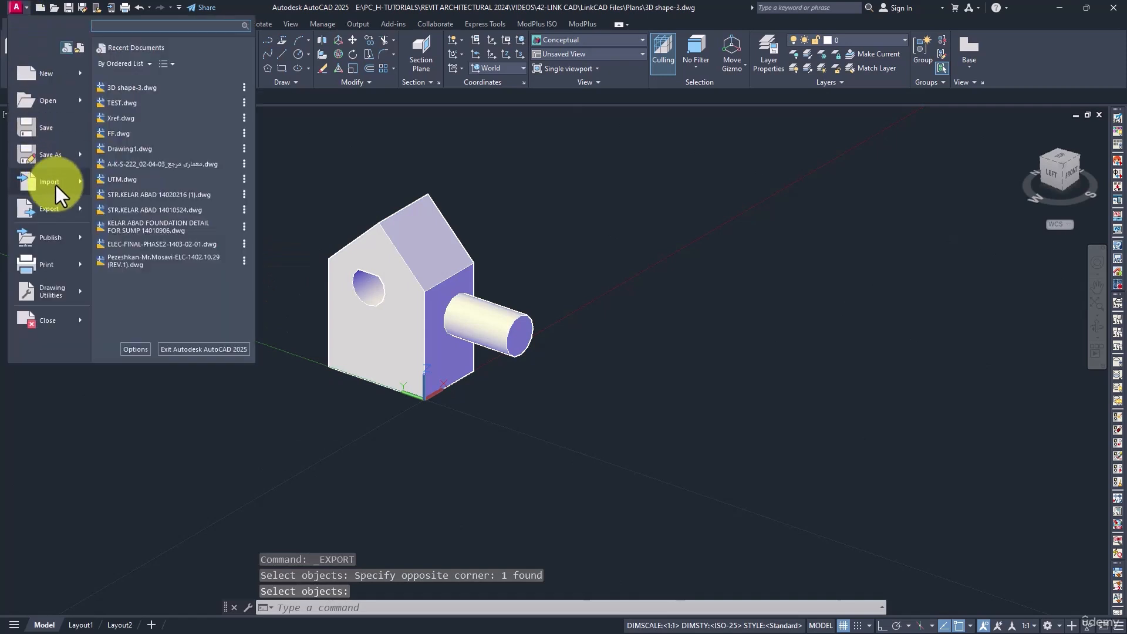
pyautogui.moveTo(55, 185)
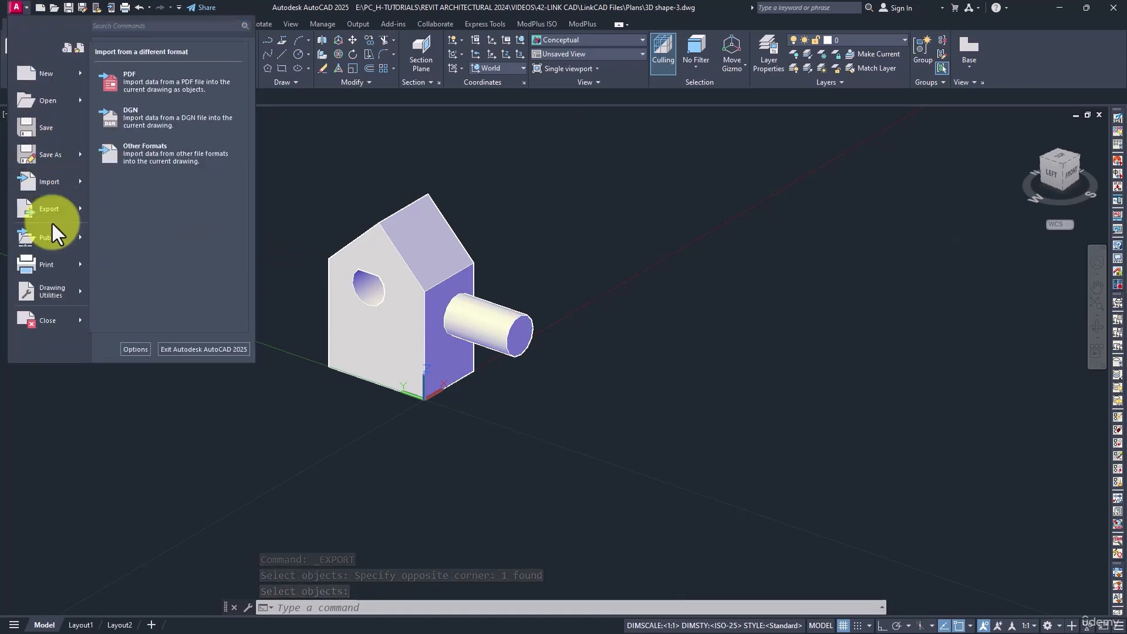
pyautogui.moveTo(51, 214)
pyautogui.click(154, 265)
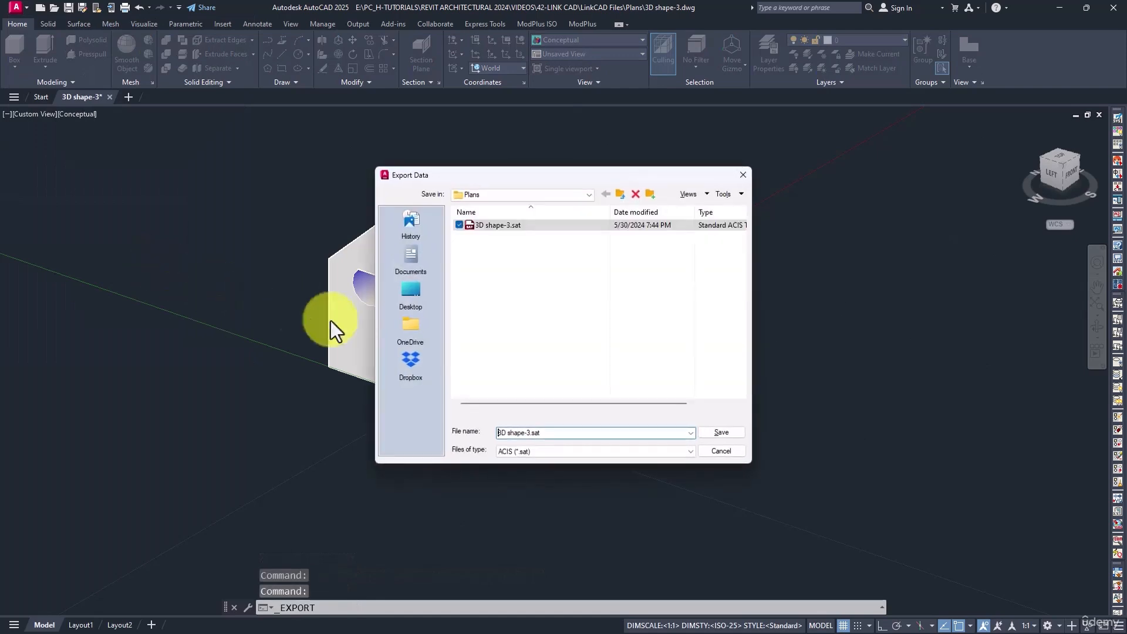
pyautogui.click(522, 451)
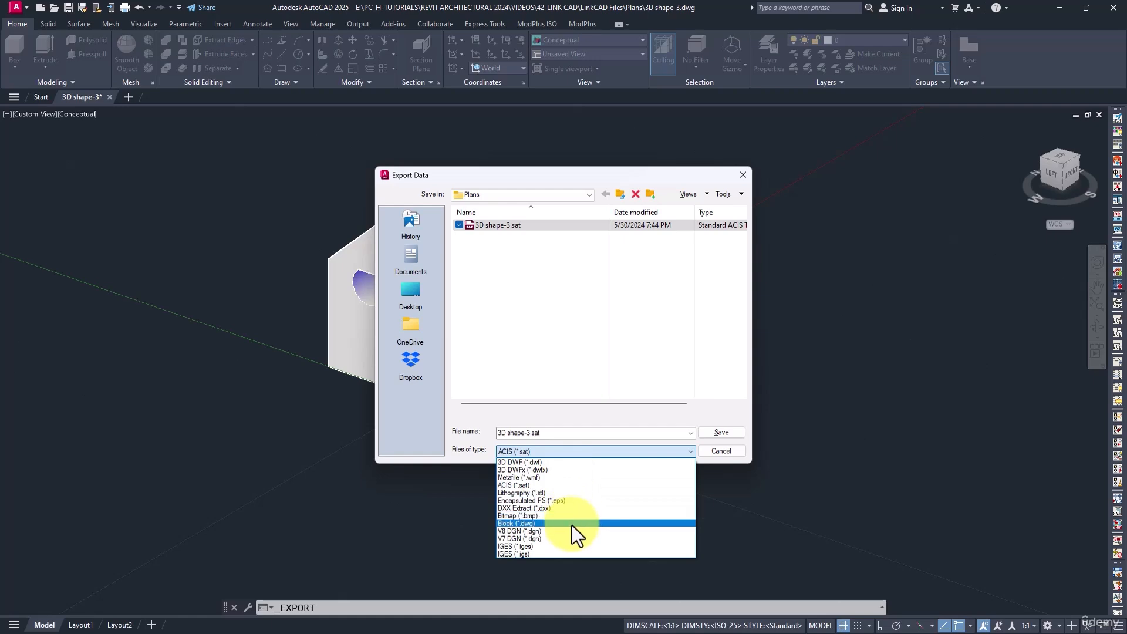
pyautogui.click(655, 378)
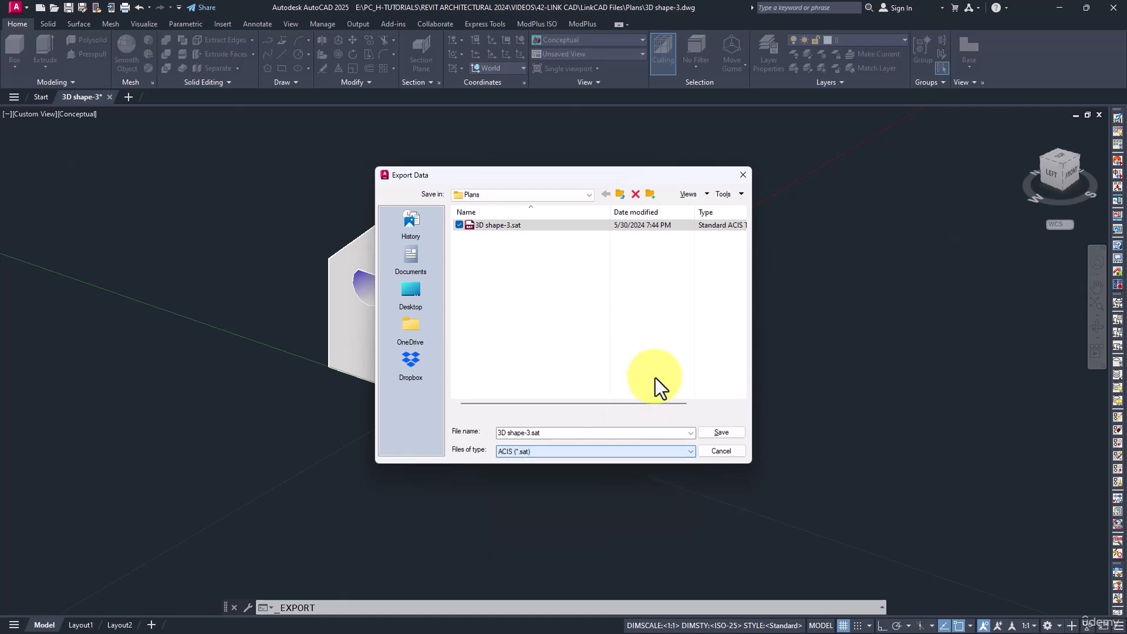
pyautogui.click(722, 452)
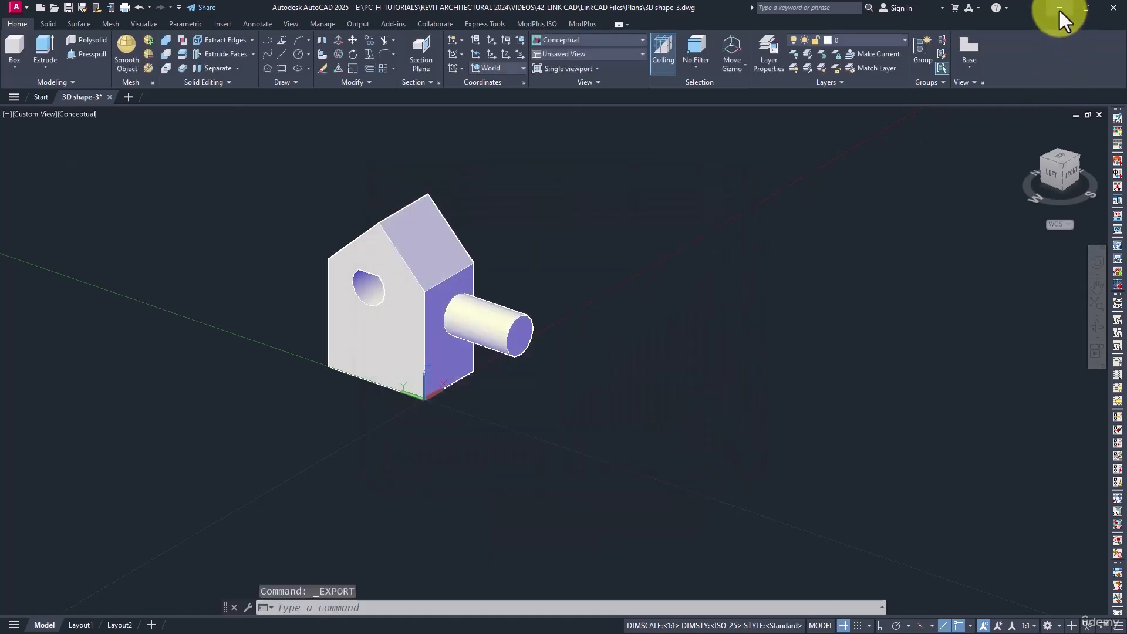
# - Switch to Revit and examine the instance properties of the imported Xref.dwg plan in the Level 1 view
pyautogui.click(1058, 8)
pyautogui.scroll(-4, 562, 236)
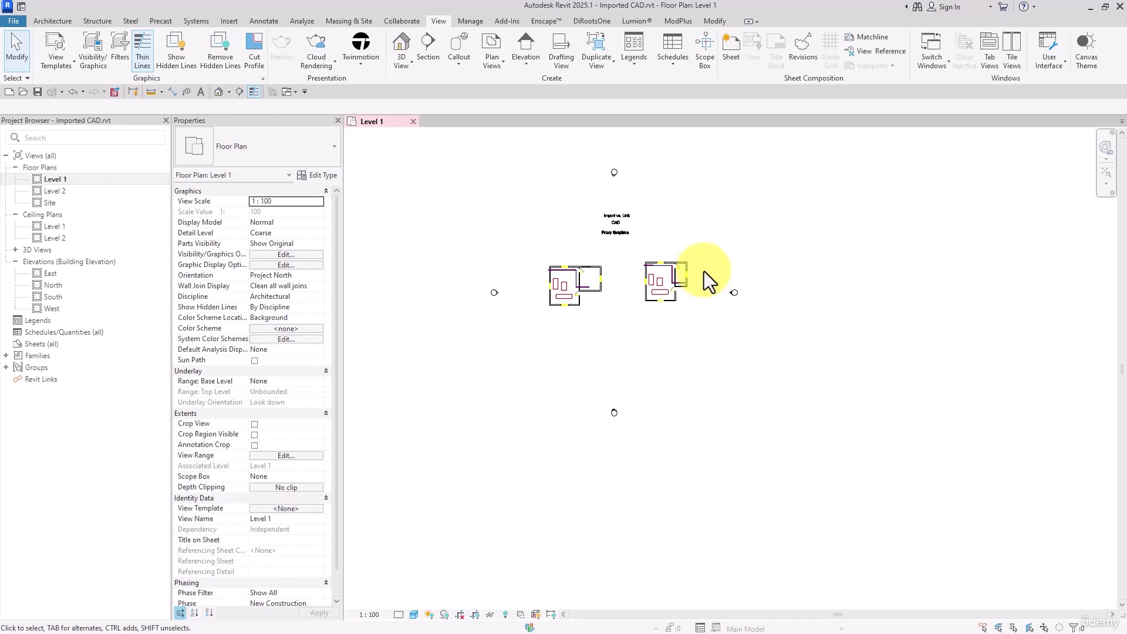
pyautogui.click(667, 283)
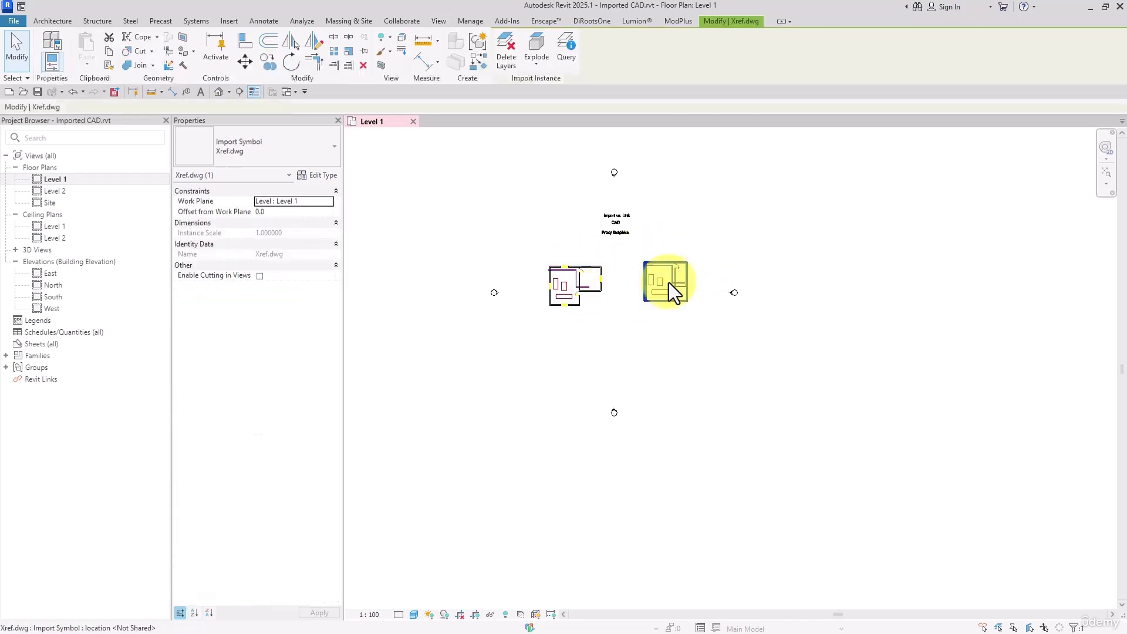
pyautogui.click(579, 283)
pyautogui.click(638, 293)
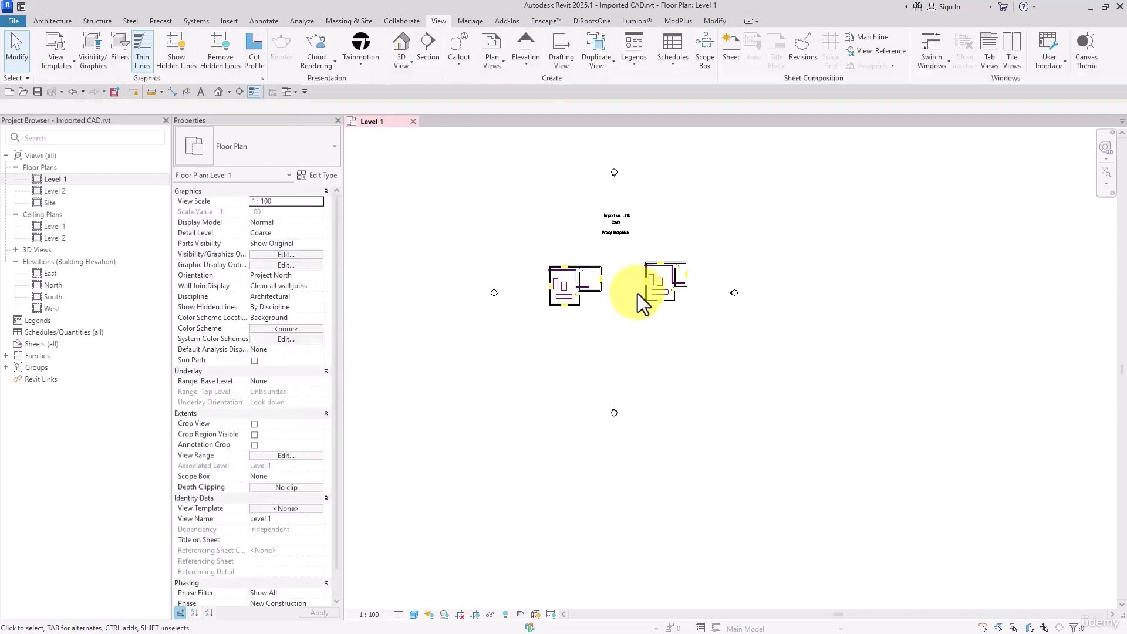
pyautogui.click(653, 294)
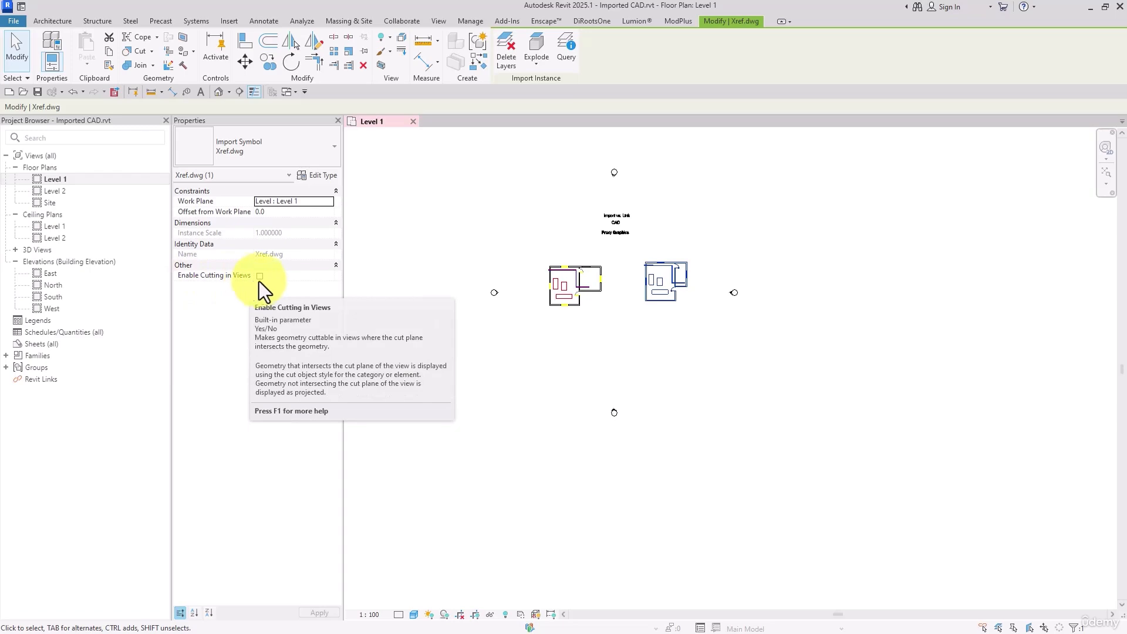
# - Delete the two imported CAD plans from the Level 1 floor plan
pyautogui.click(601, 329)
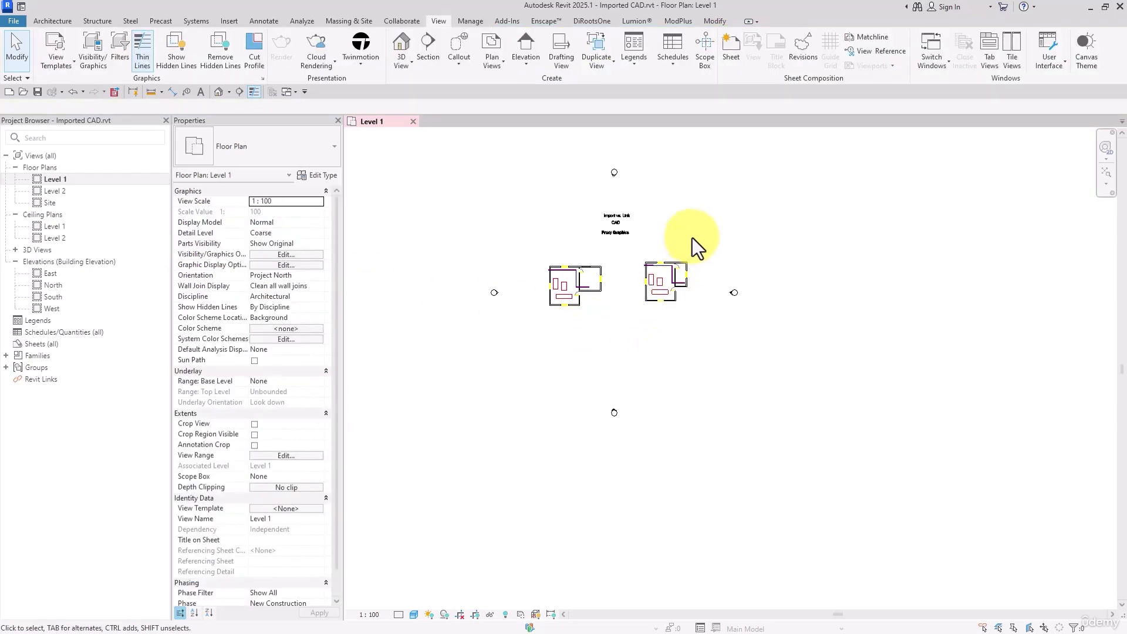
pyautogui.moveTo(693, 240); pyautogui.dragTo(555, 320)
pyautogui.press('Delete')
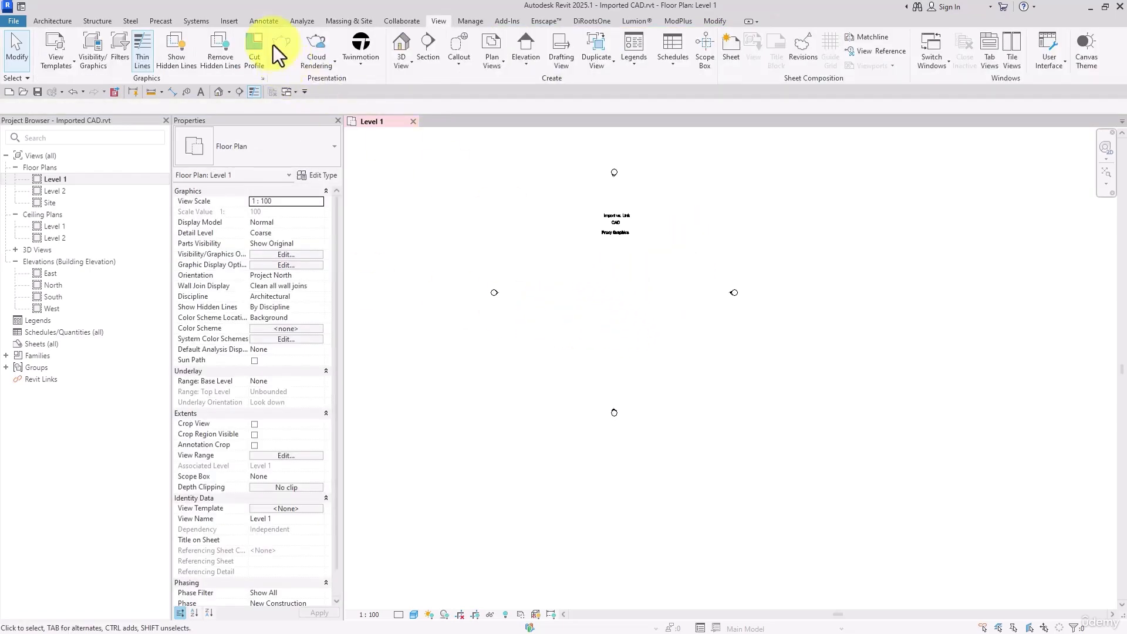
# - Import 3D shape-3.dwg from the Plans folder into Level 1, positioned Auto - Origin to Internal Origin
pyautogui.click(220, 27)
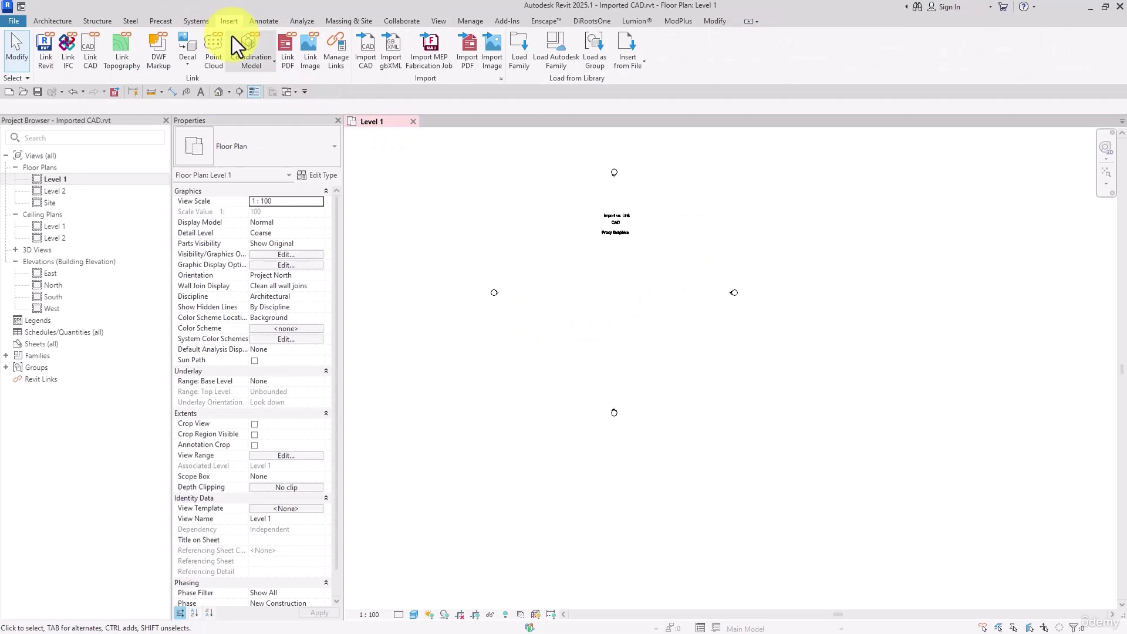
pyautogui.click(363, 65)
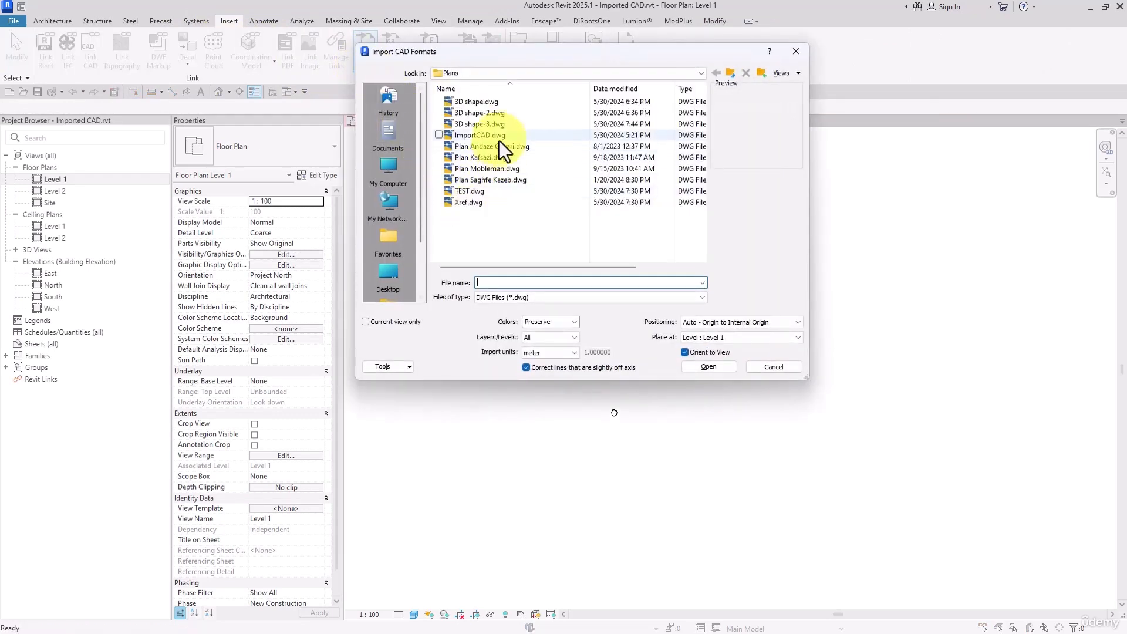
pyautogui.click(490, 124)
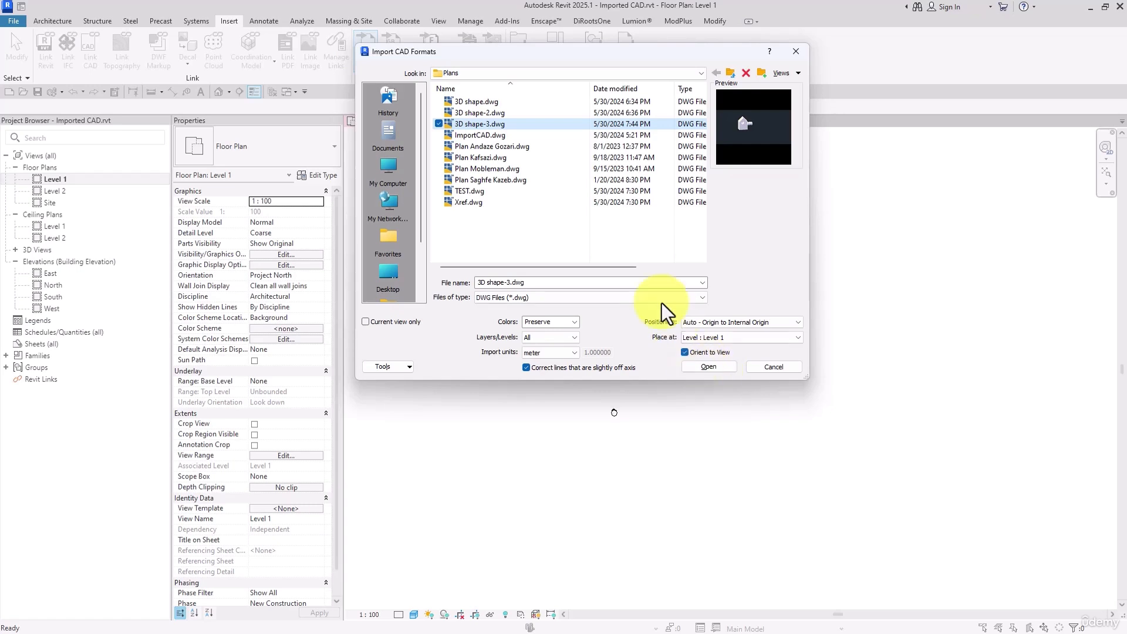
pyautogui.click(502, 128)
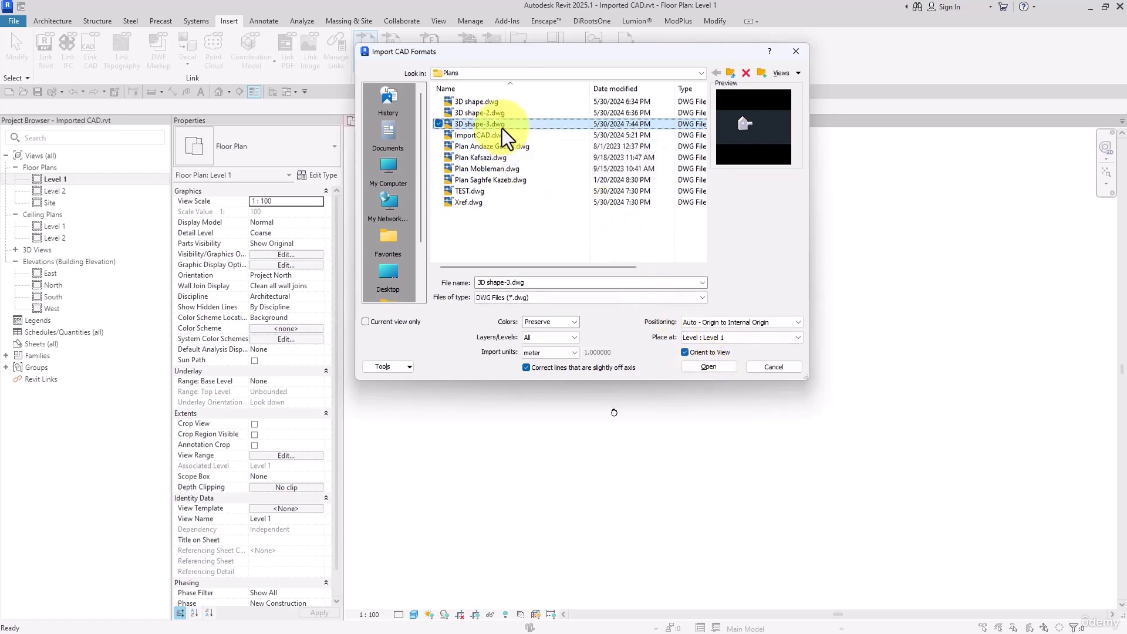
pyautogui.click(502, 128)
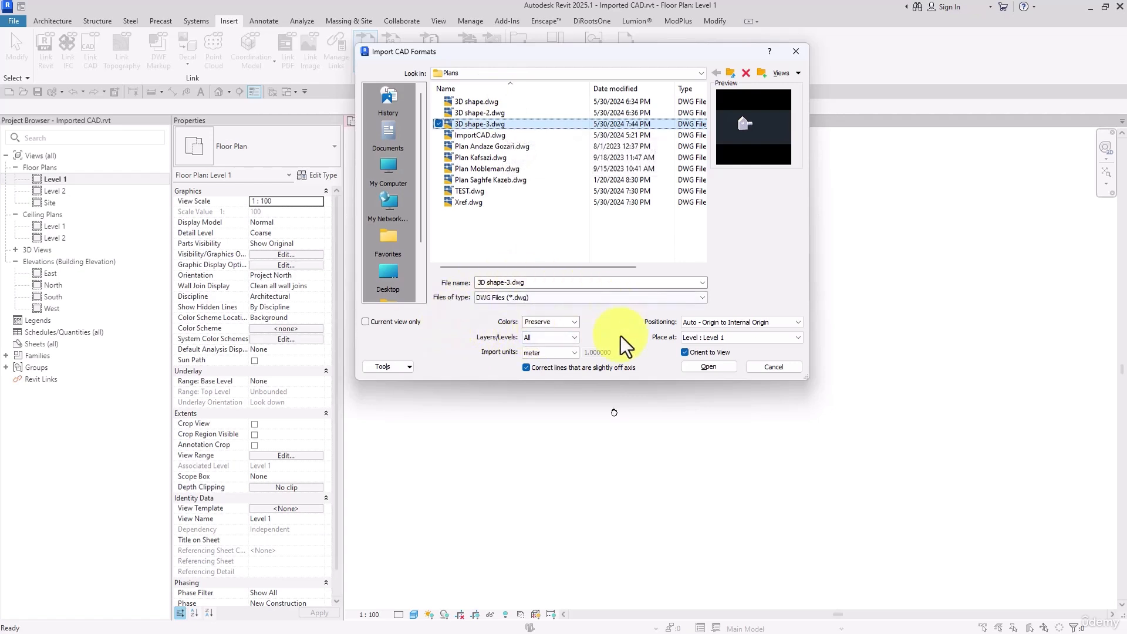
pyautogui.click(711, 368)
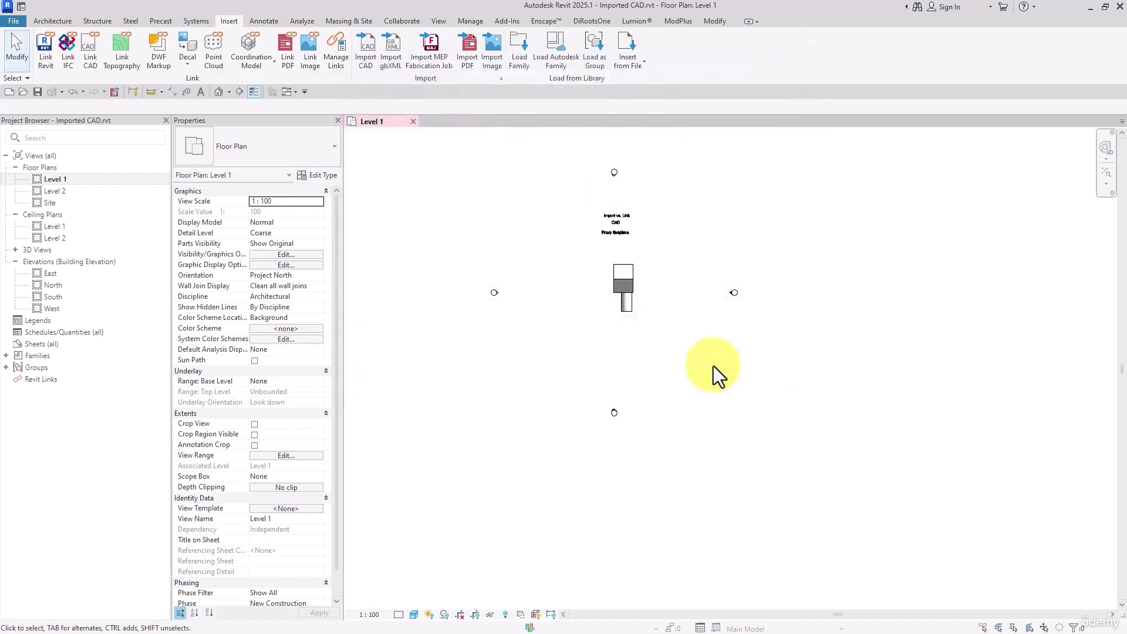
# - Examine the imported 3D shape in the Level 1 plan and against the levels in the South elevation
pyautogui.click(621, 289)
pyautogui.scroll(8, 583, 305)
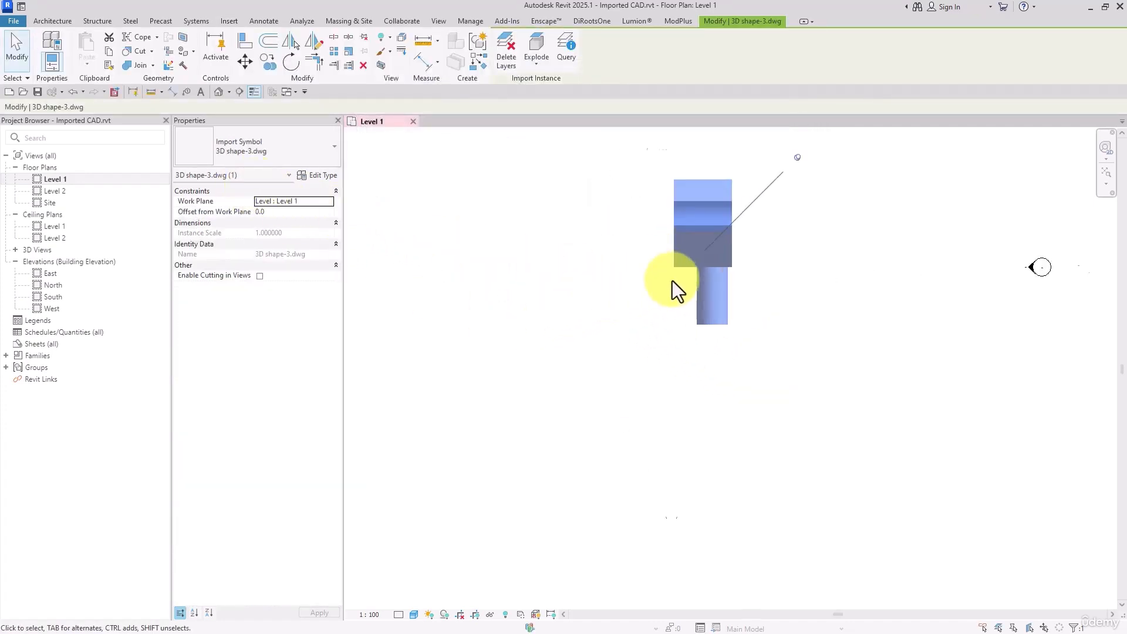
pyautogui.click(802, 241)
pyautogui.moveTo(797, 240); pyautogui.dragTo(805, 293, button='middle')
pyautogui.scroll(2, 777, 257)
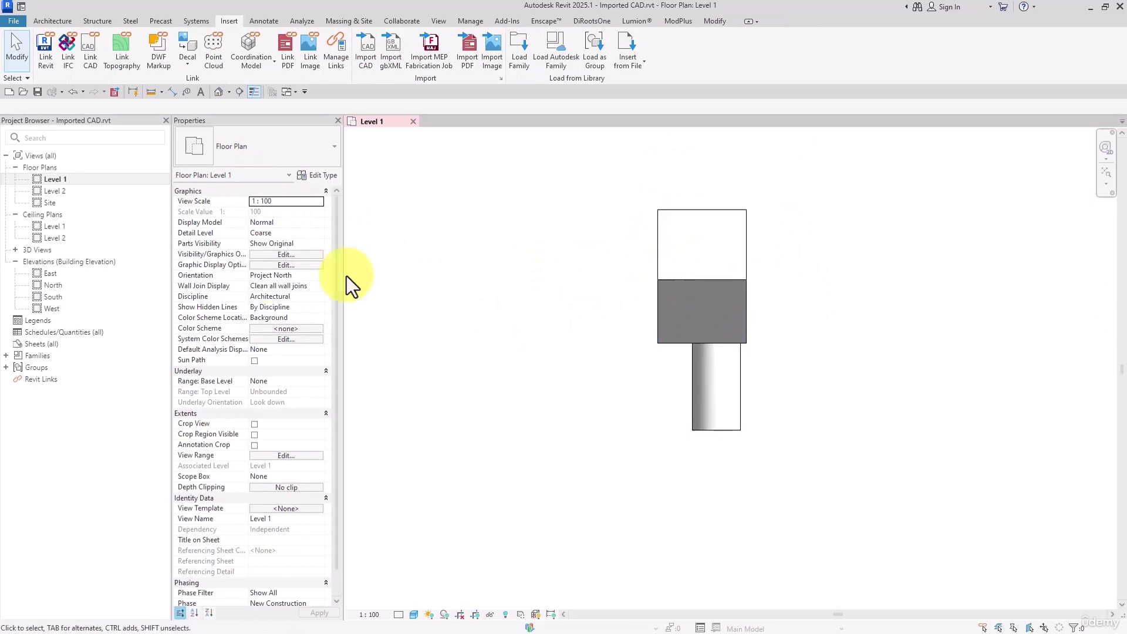
pyautogui.doubleClick(52, 296)
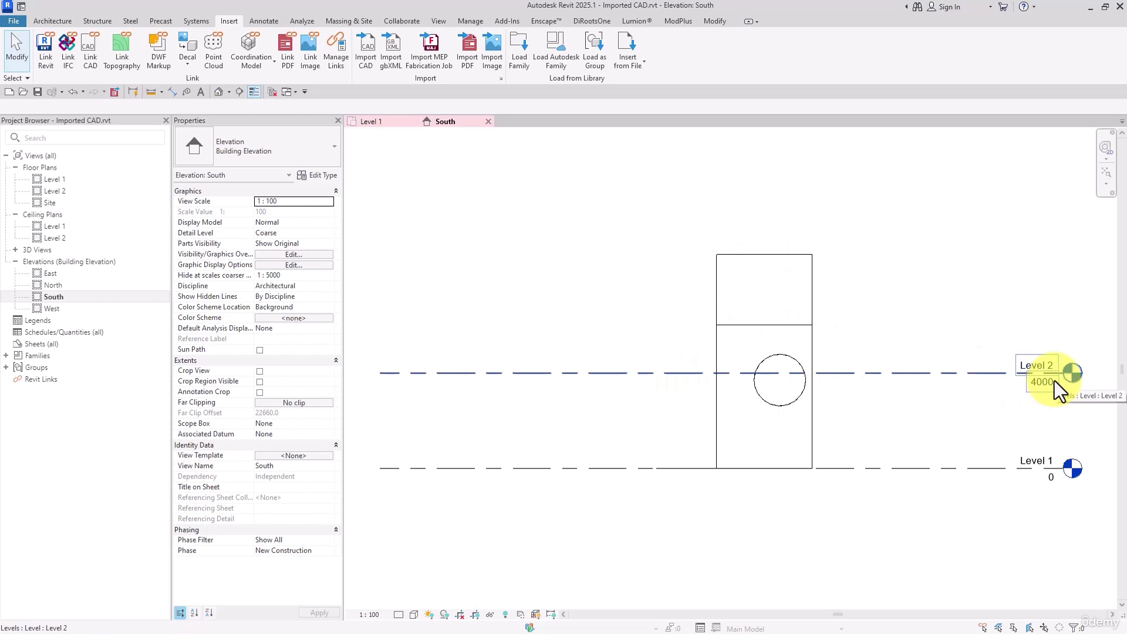
pyautogui.doubleClick(1069, 475)
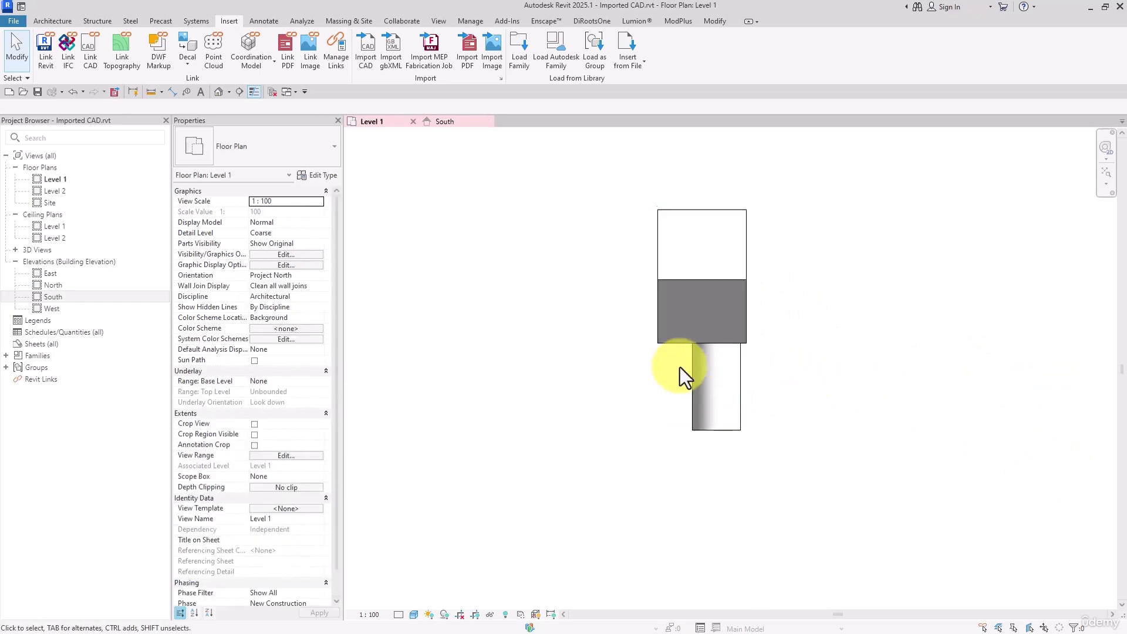
# - Check the cut plane offset in the Level 1 plan's view range without changing it
pyautogui.moveTo(680, 367); pyautogui.dragTo(819, 407, button='middle')
pyautogui.scroll(-1, 290, 385)
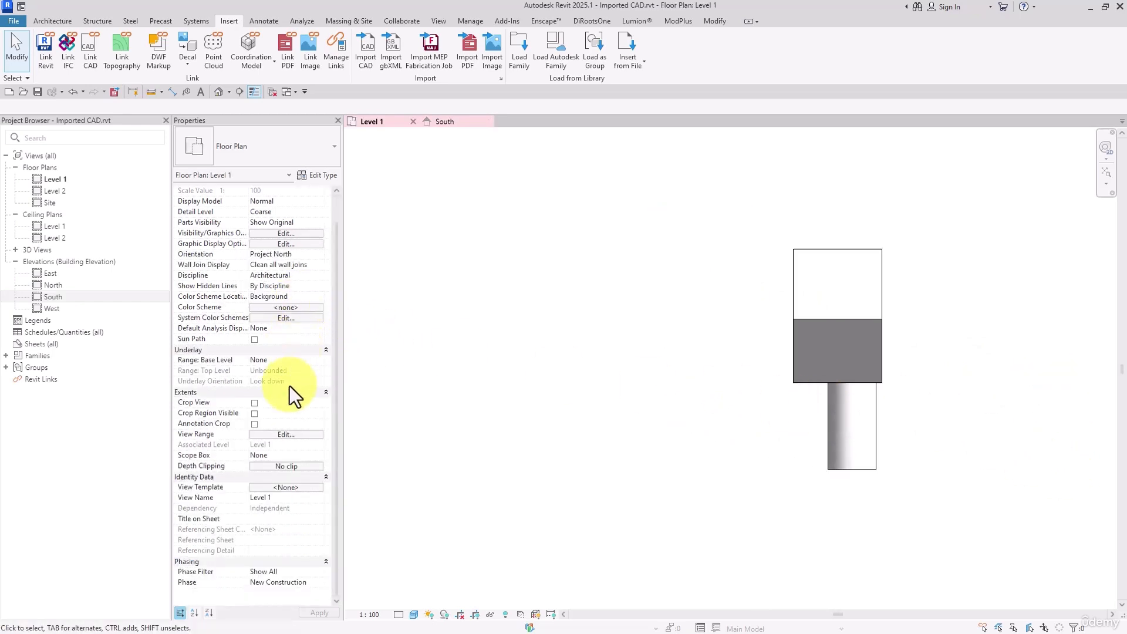
pyautogui.click(286, 434)
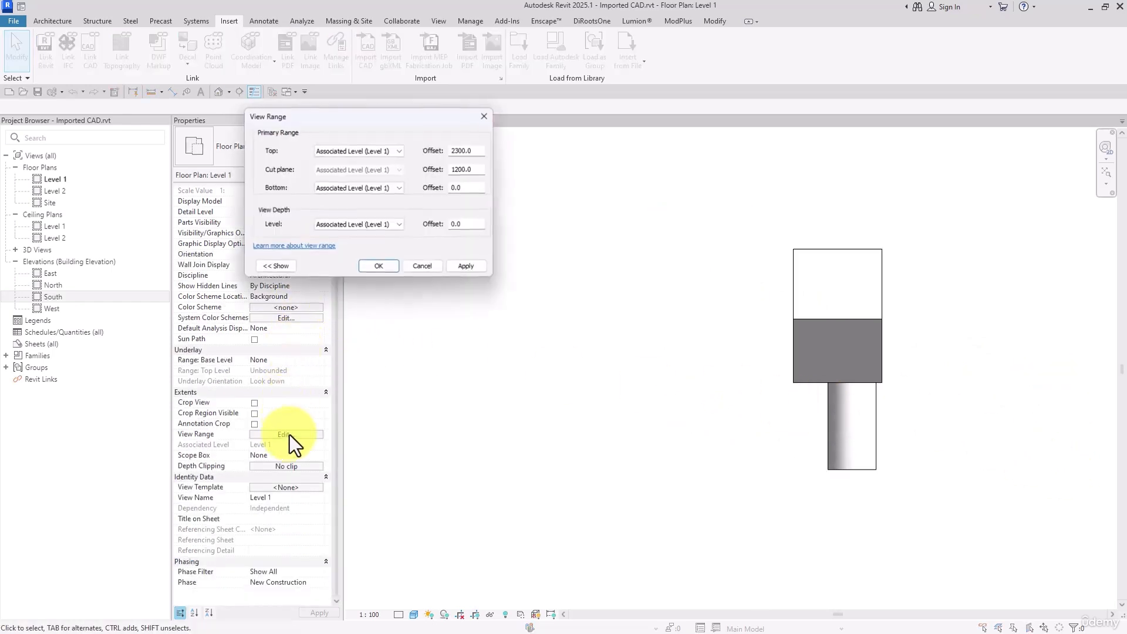
pyautogui.click(484, 116)
# - Turn on Enable Cutting in Views for the imported 3D shape-3.dwg in the Level 1 plan
pyautogui.moveTo(343, 253); pyautogui.dragTo(359, 252)
pyautogui.click(893, 311)
pyautogui.moveTo(894, 311); pyautogui.dragTo(797, 255)
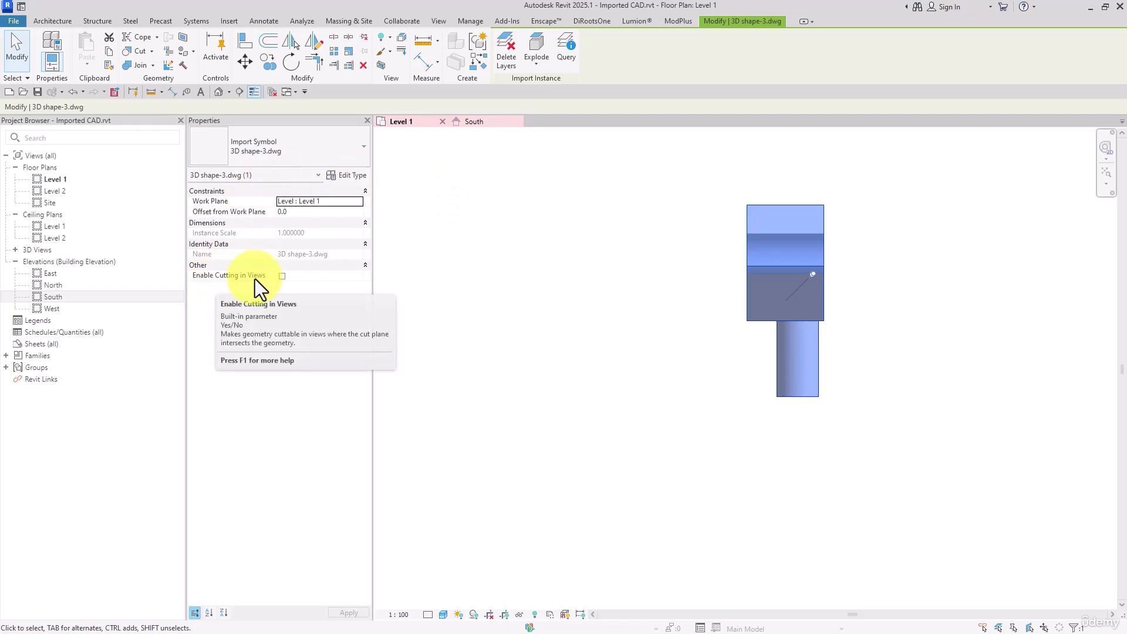
pyautogui.click(282, 276)
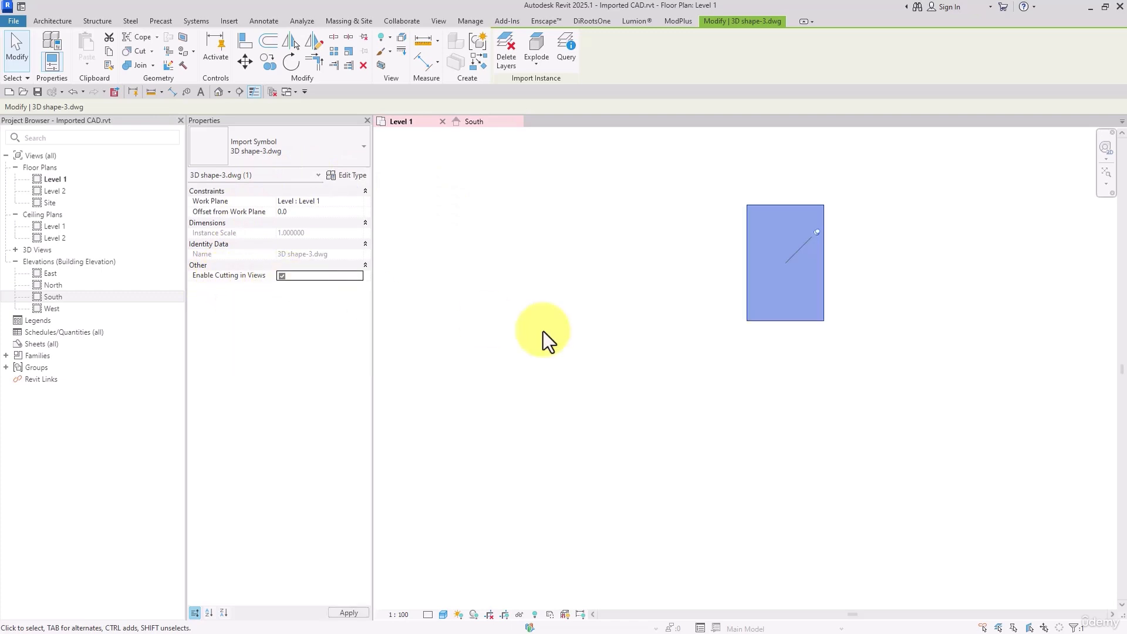
pyautogui.click(615, 352)
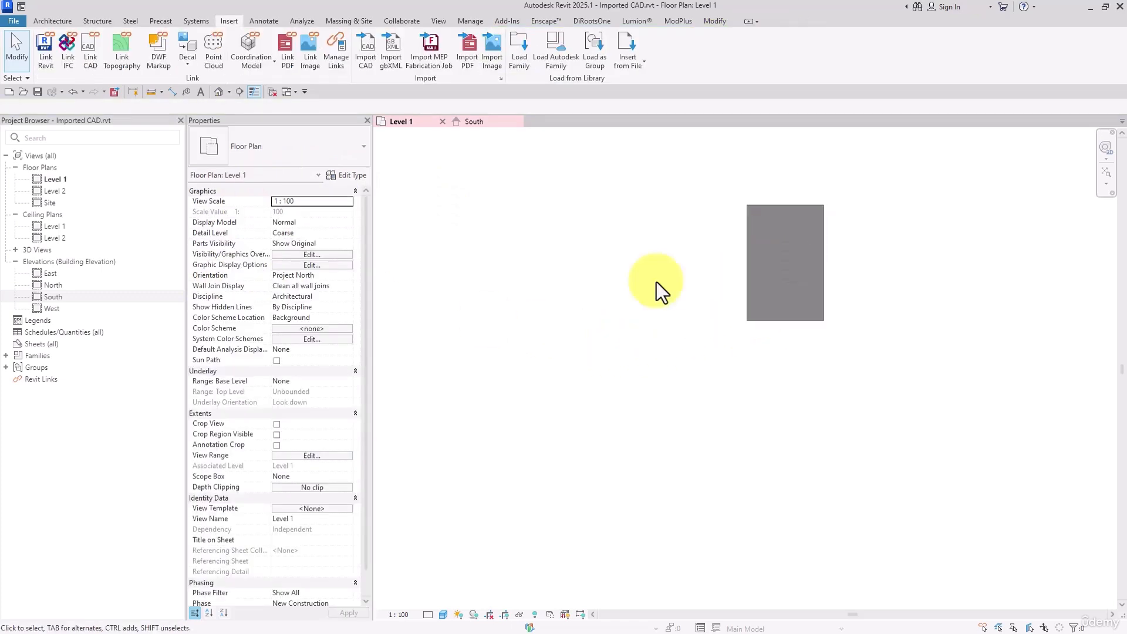
# - Try cut plane offsets of 400 and 2000 in the Level 1 plan's view range
pyautogui.click(311, 456)
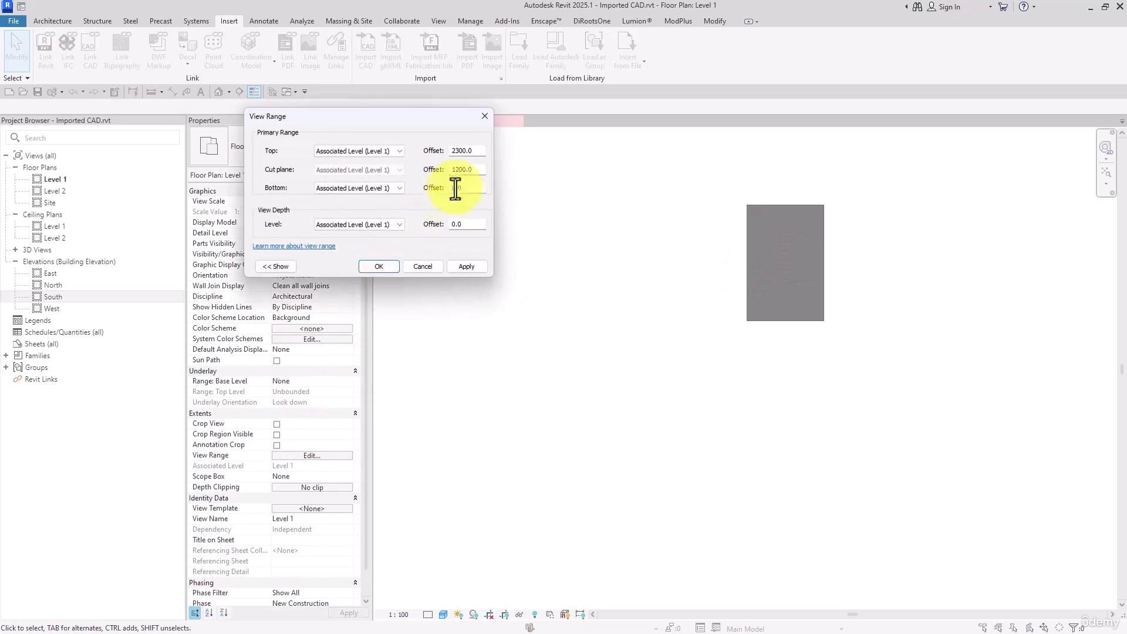
pyautogui.doubleClick(463, 170)
pyautogui.write('400')
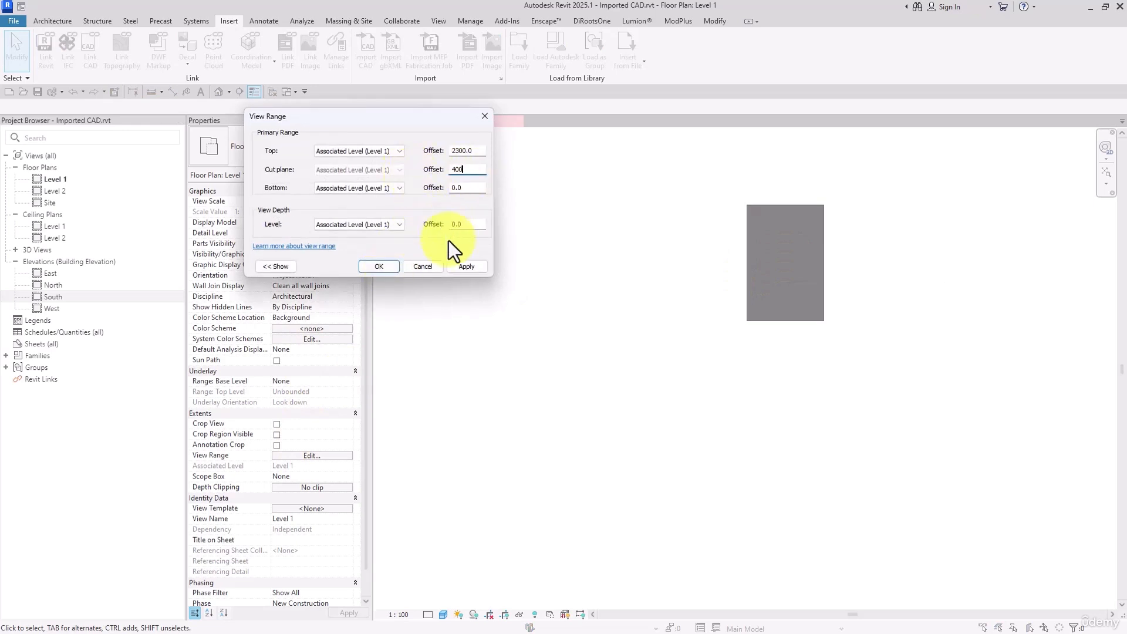
pyautogui.moveTo(471, 173); pyautogui.dragTo(428, 174)
pyautogui.write('2000')
pyautogui.click(467, 267)
# - Raise the view range's top offset to 4000 and its cut plane offset to 3250, applying both
pyautogui.doubleClick(467, 151)
pyautogui.write('4000')
pyautogui.click(466, 267)
pyautogui.doubleClick(475, 170)
pyautogui.write('3250')
pyautogui.click(466, 267)
# - Apply cut plane offsets of 3800 and 4000 in turn to the Level 1 view range
pyautogui.doubleClick(476, 170)
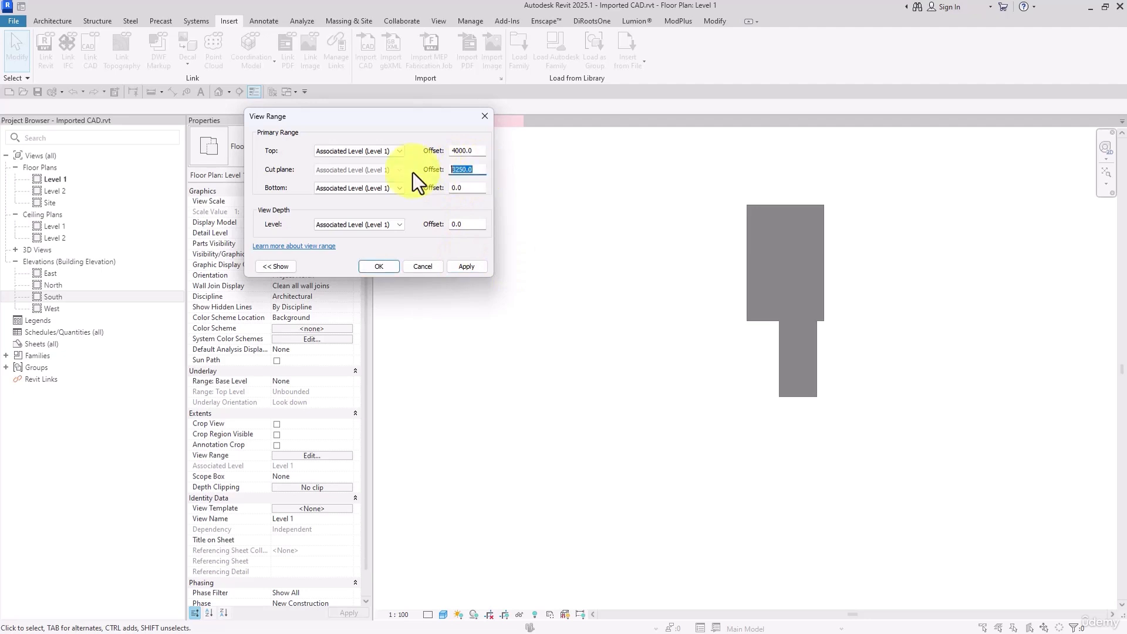
pyautogui.write('3800')
pyautogui.click(465, 265)
pyautogui.doubleClick(468, 169)
pyautogui.write('4000')
pyautogui.click(466, 266)
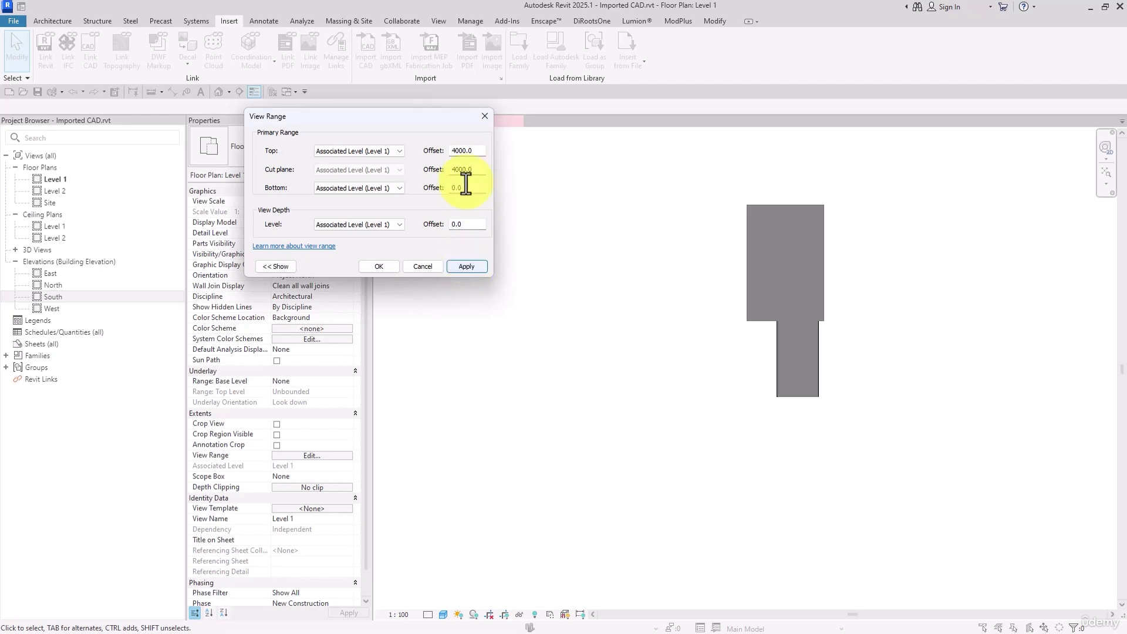
# - Set the view range's top offset to 5000 and its cut plane offset to 4500, and apply them
pyautogui.doubleClick(476, 150)
pyautogui.write('5')
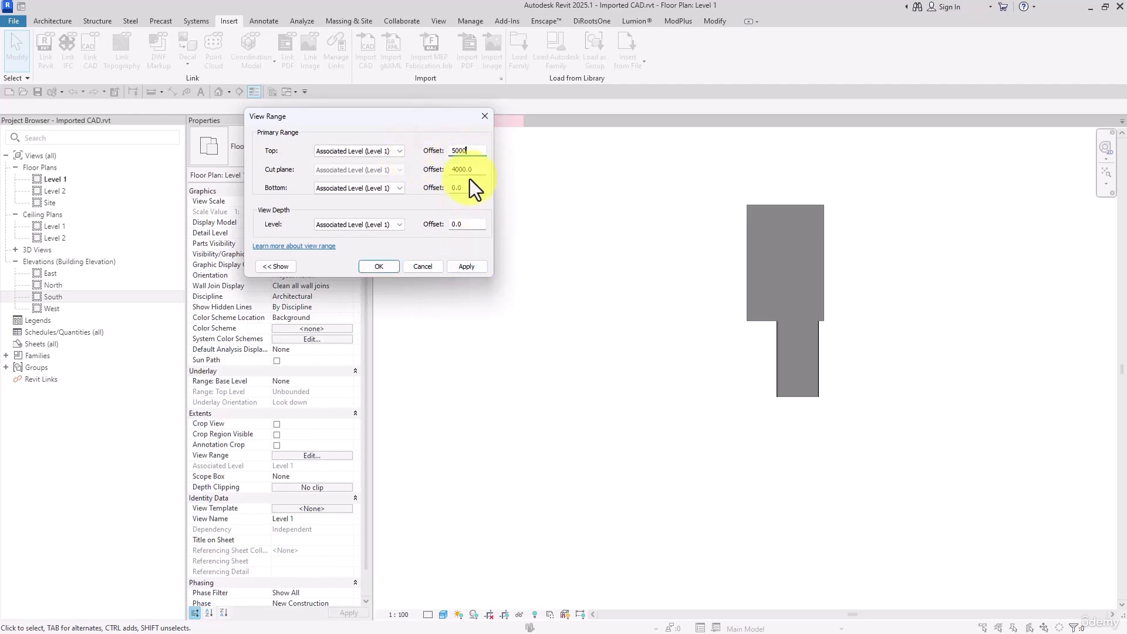
pyautogui.doubleClick(461, 170)
pyautogui.write('4500')
pyautogui.click(470, 268)
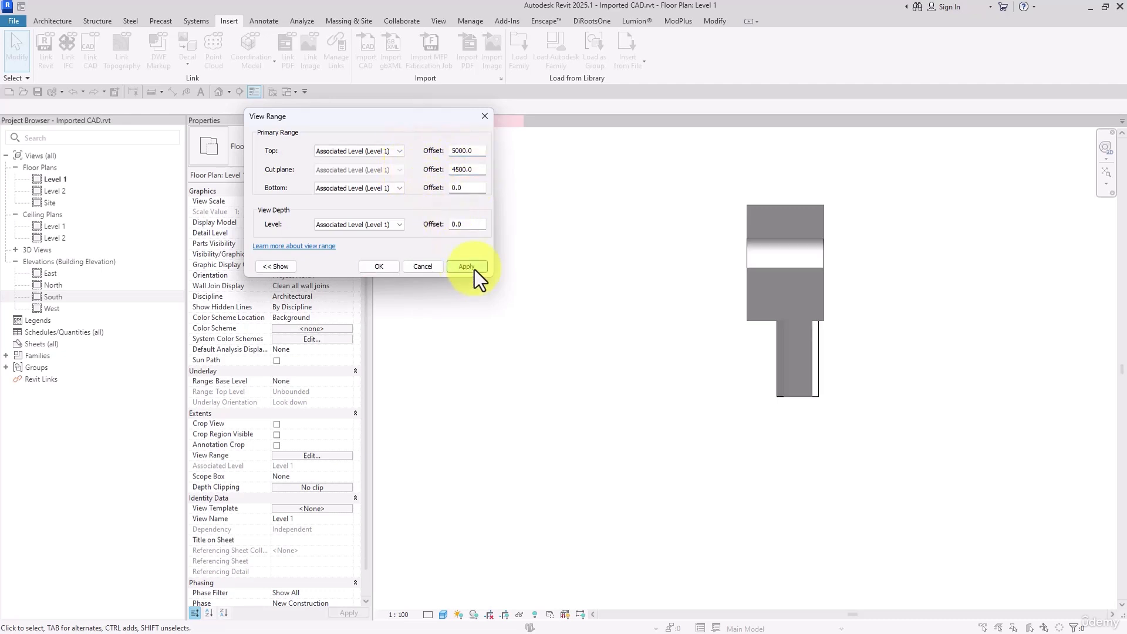
# - Restore the view range's top offset to 2300 and cut plane offset to 1200, and recheck the settings
pyautogui.doubleClick(455, 151)
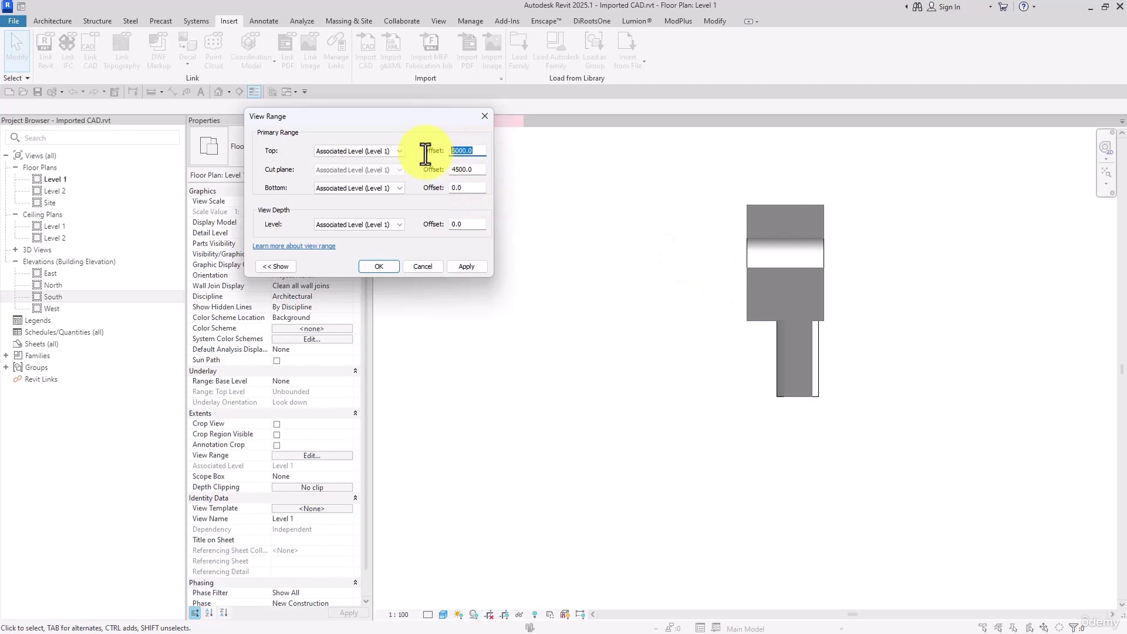
pyautogui.write('2300')
pyautogui.click(464, 170)
pyautogui.doubleClick(464, 170)
pyautogui.write('1200')
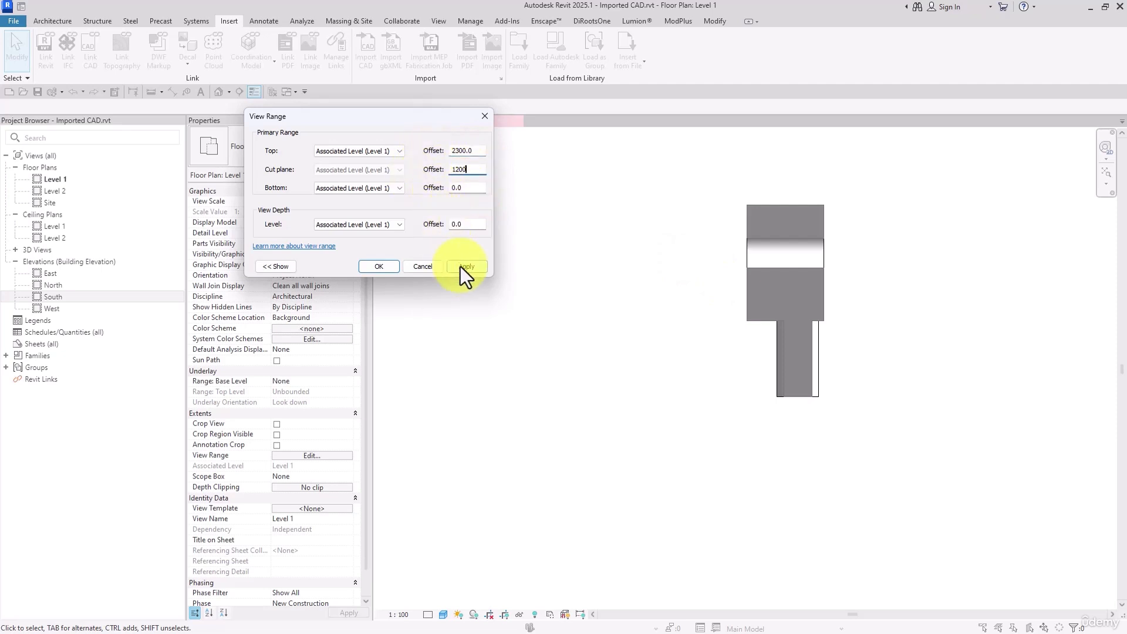
pyautogui.click(461, 267)
pyautogui.click(395, 268)
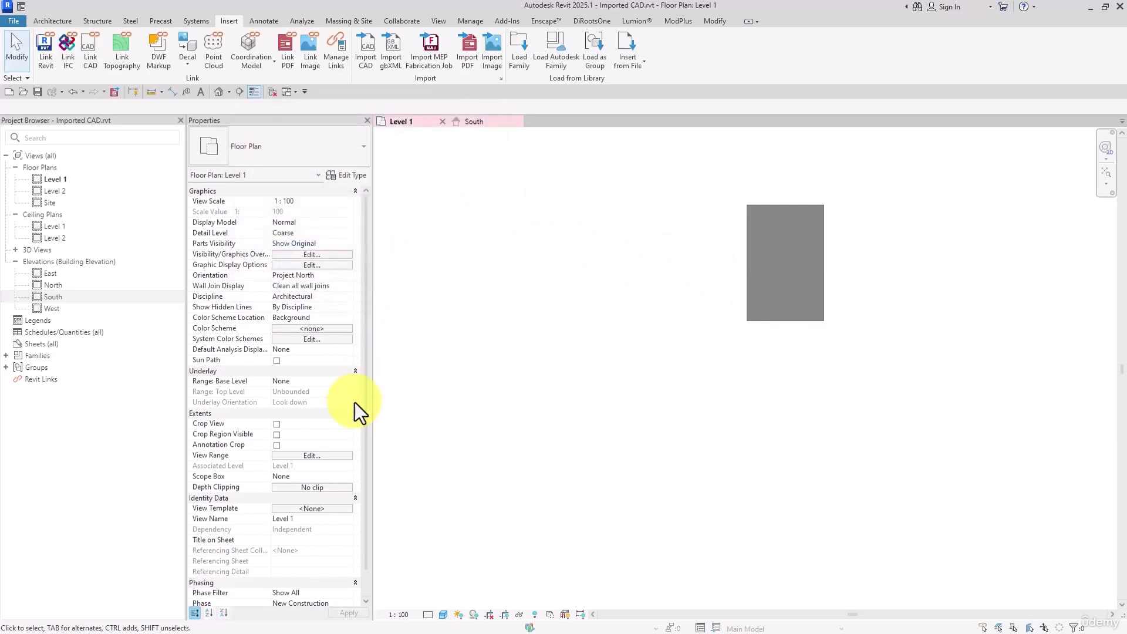
pyautogui.click(312, 456)
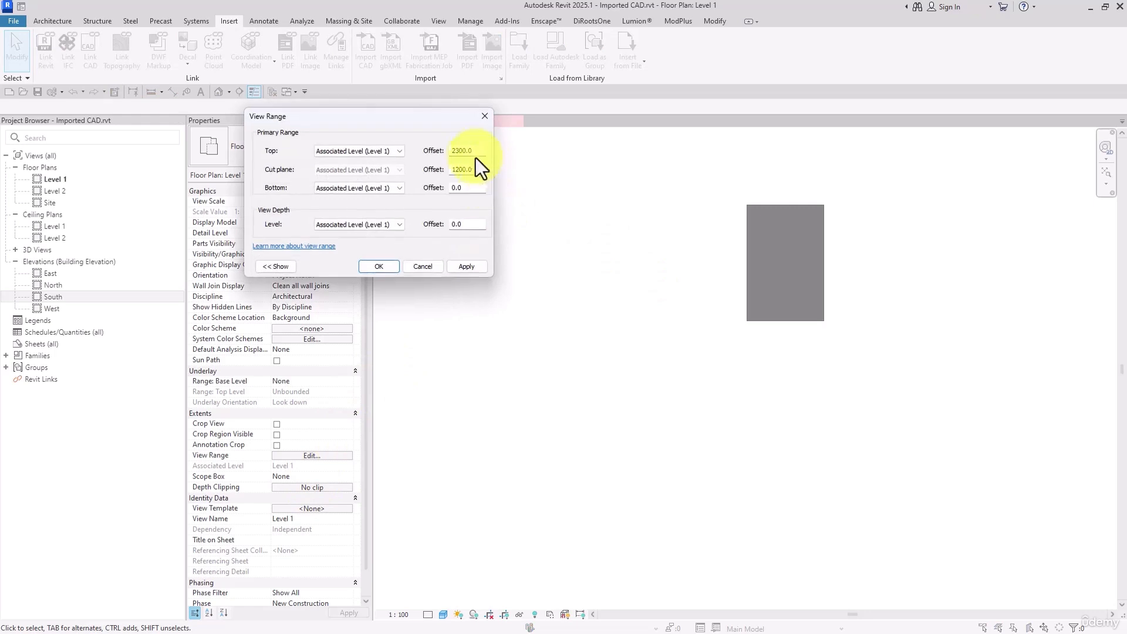
pyautogui.click(380, 267)
# - Turn off Enable Cutting in Views for the original 3D shape and place a copy with cutting enabled beside it
pyautogui.click(749, 268)
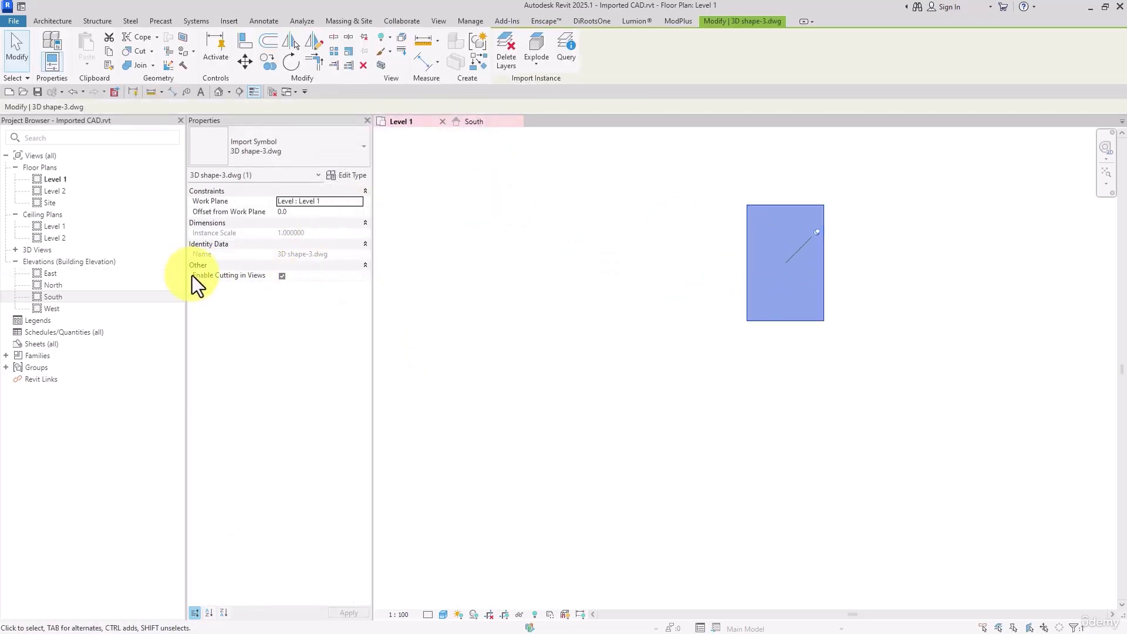
pyautogui.click(282, 276)
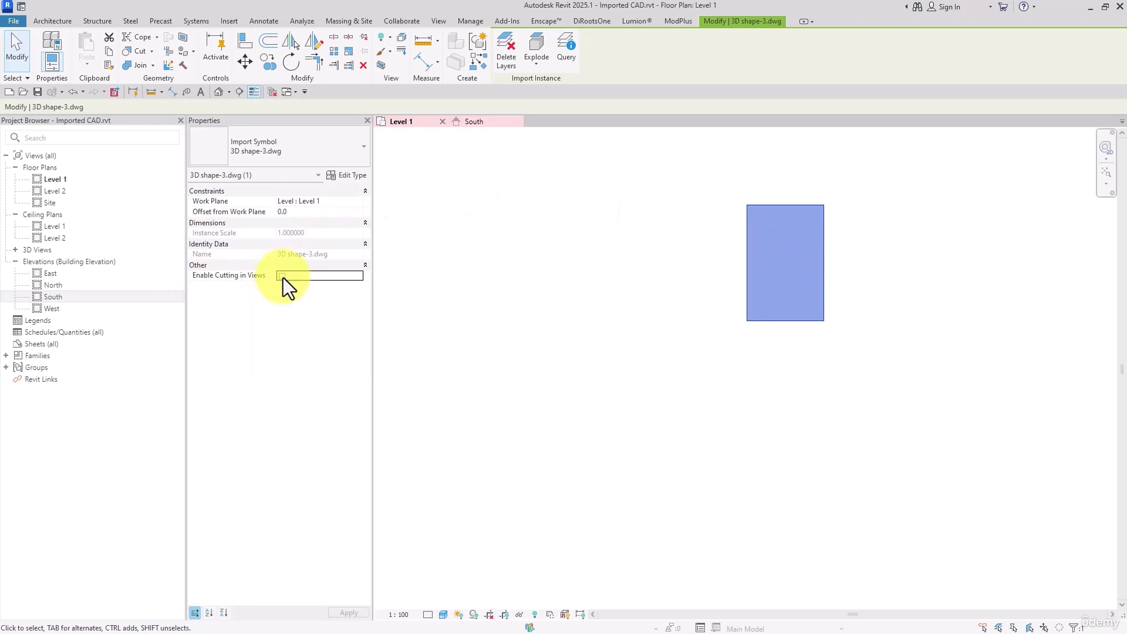
pyautogui.keyDown('ctrl'); pyautogui.moveTo(759, 269); pyautogui.dragTo(643, 267); pyautogui.keyUp('ctrl')
pyautogui.click(486, 339)
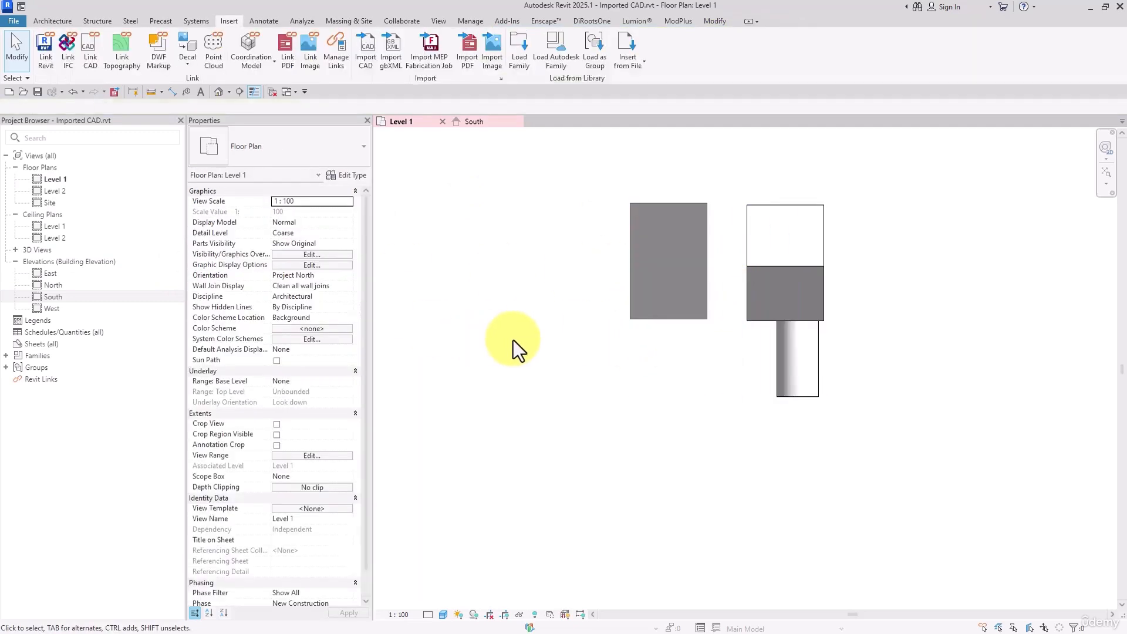
# - Start an in-place model in the Generic Models category, accepting the default name
pyautogui.scroll(-2, 628, 340)
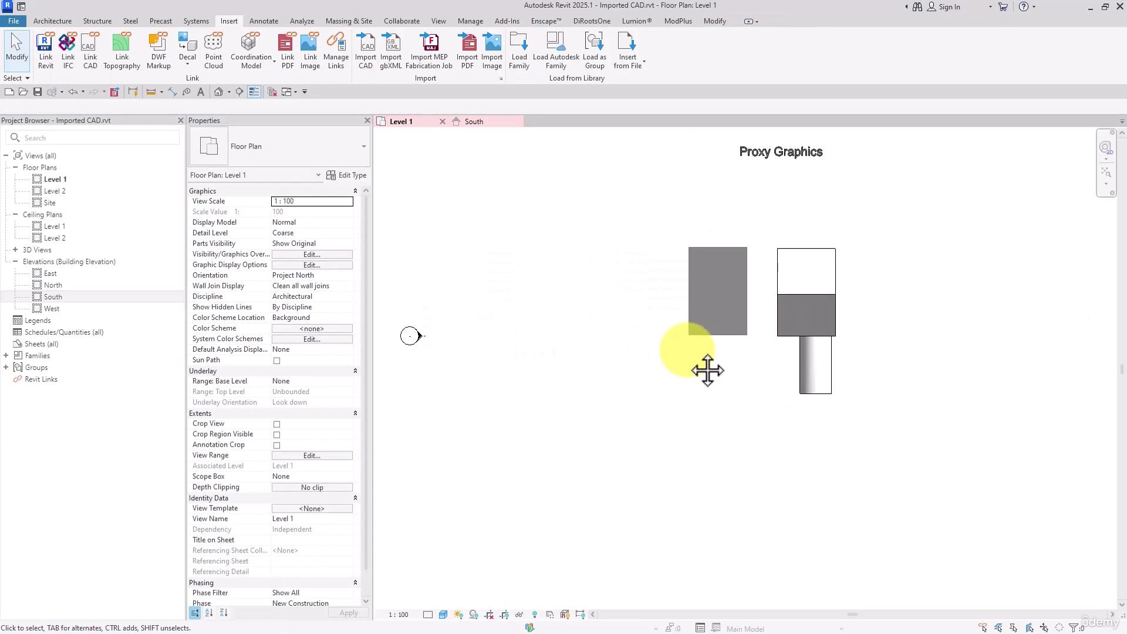
pyautogui.moveTo(707, 370); pyautogui.dragTo(767, 382, button='middle')
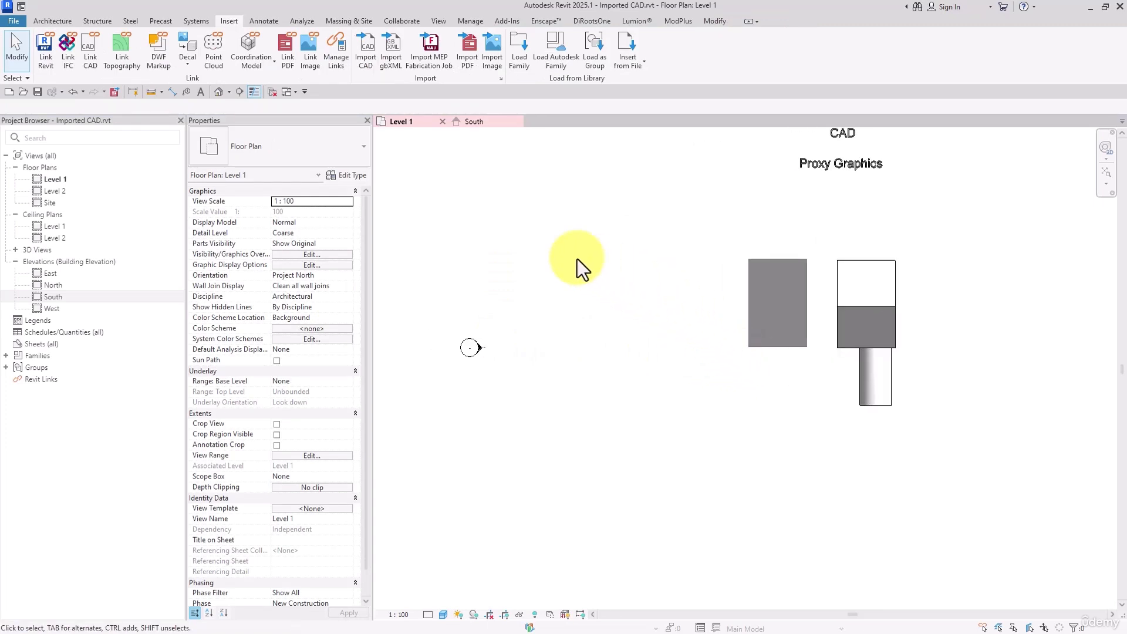
pyautogui.click(51, 24)
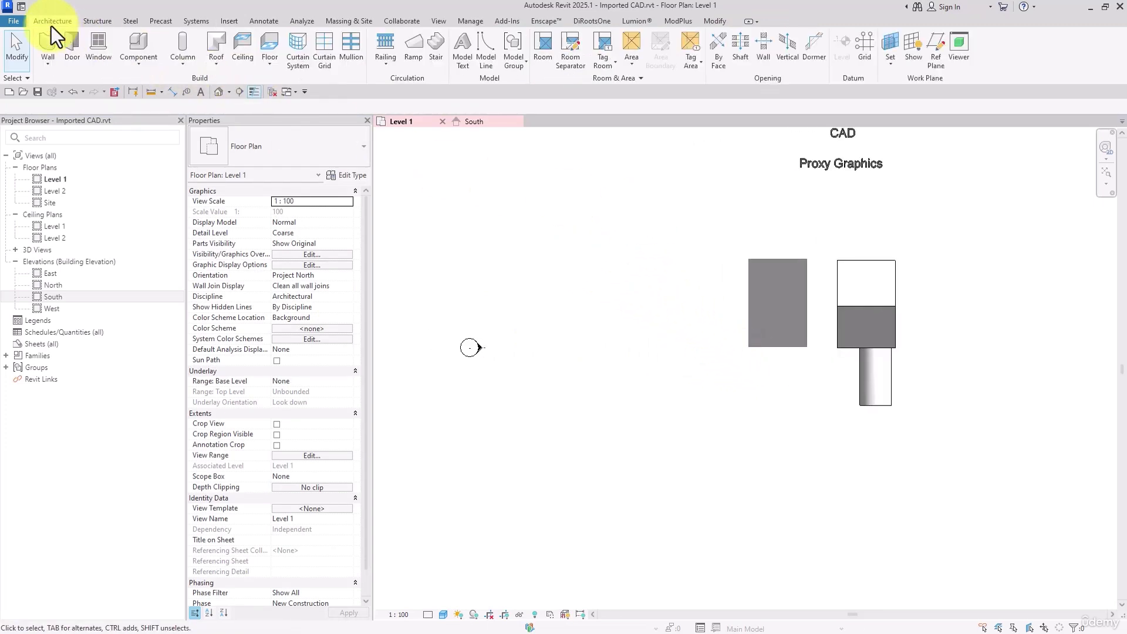
pyautogui.click(132, 63)
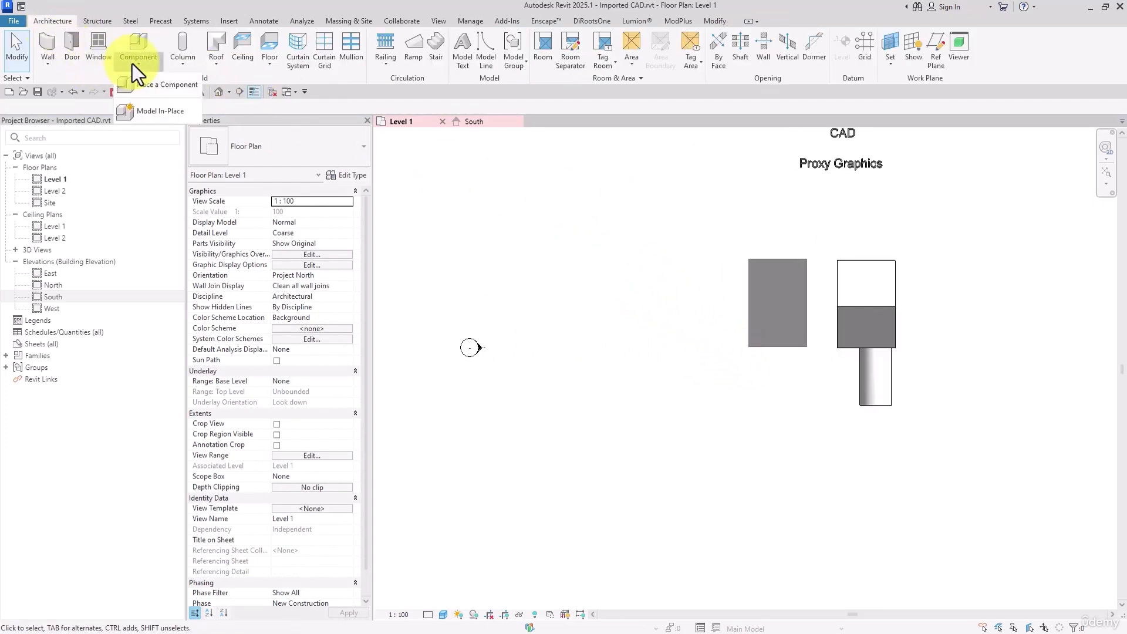
pyautogui.click(158, 111)
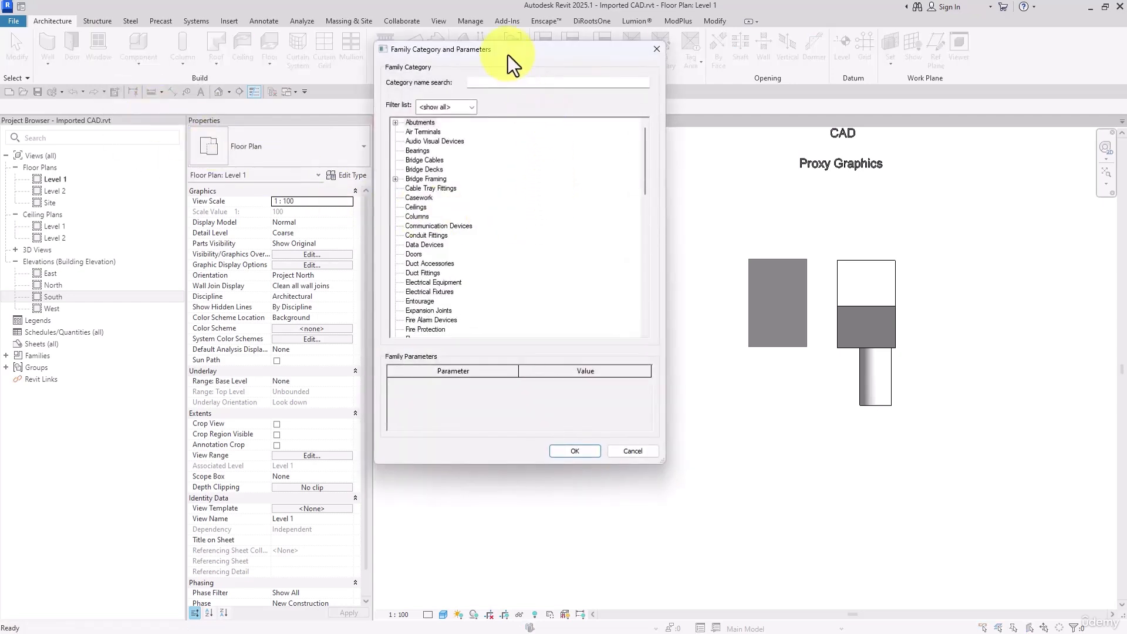
pyautogui.moveTo(508, 55); pyautogui.dragTo(570, 58)
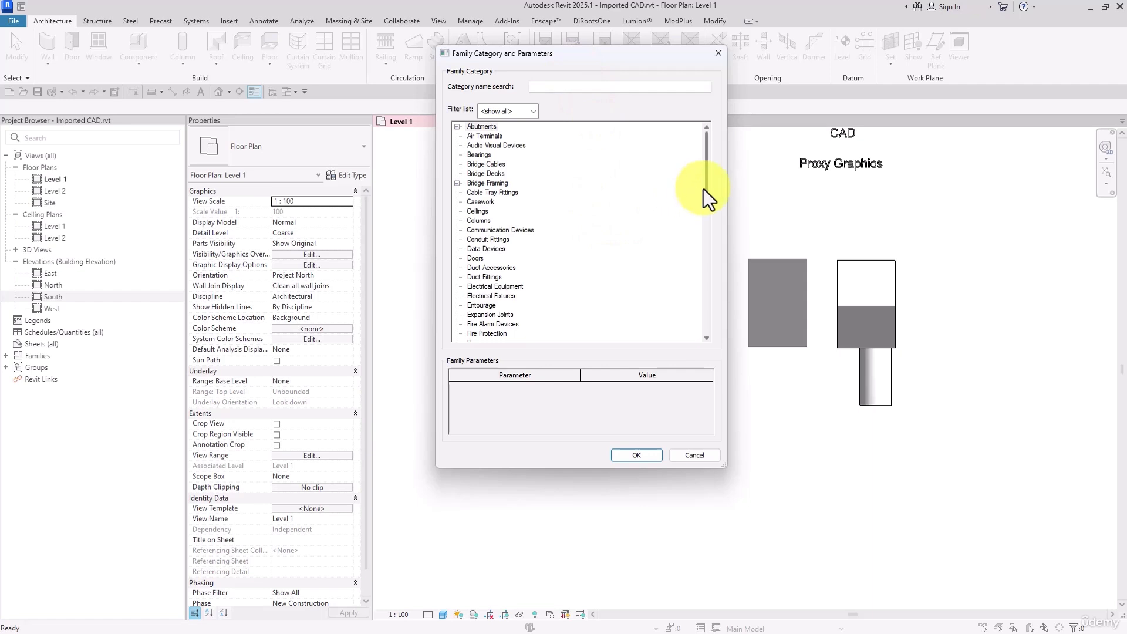
pyautogui.moveTo(704, 175); pyautogui.dragTo(697, 192)
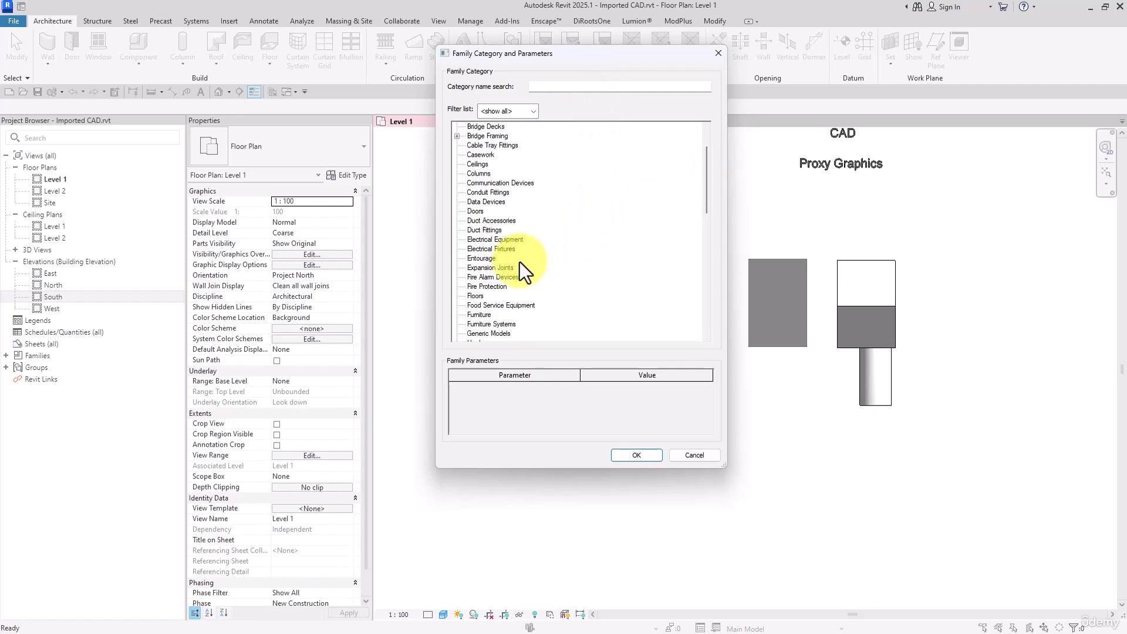
pyautogui.press('g')
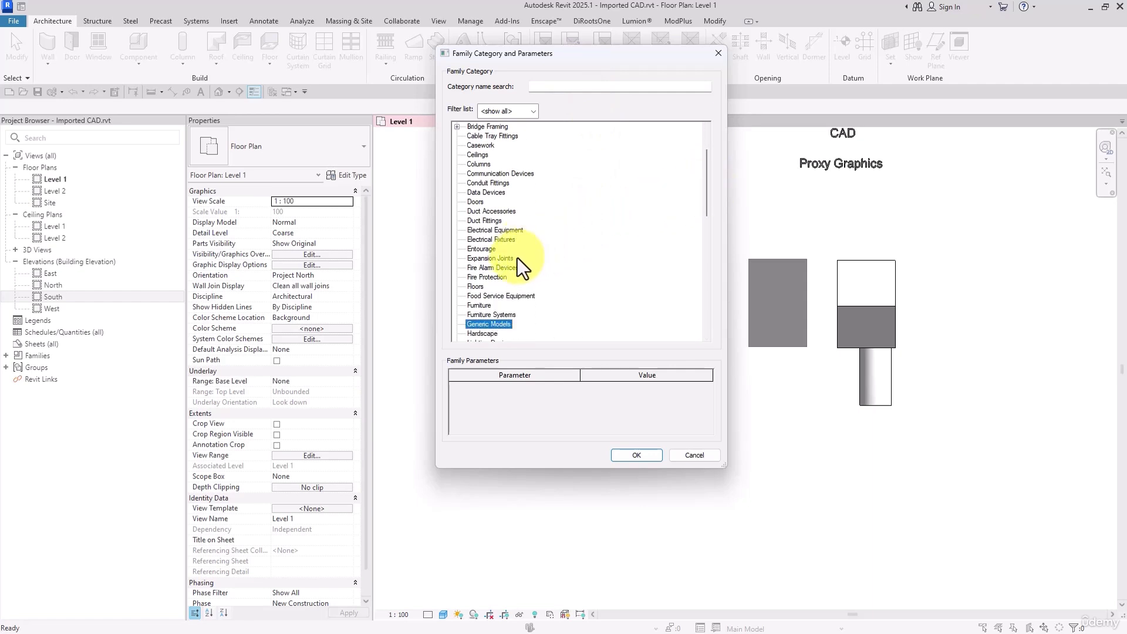
pyautogui.click(624, 453)
pyautogui.click(729, 283)
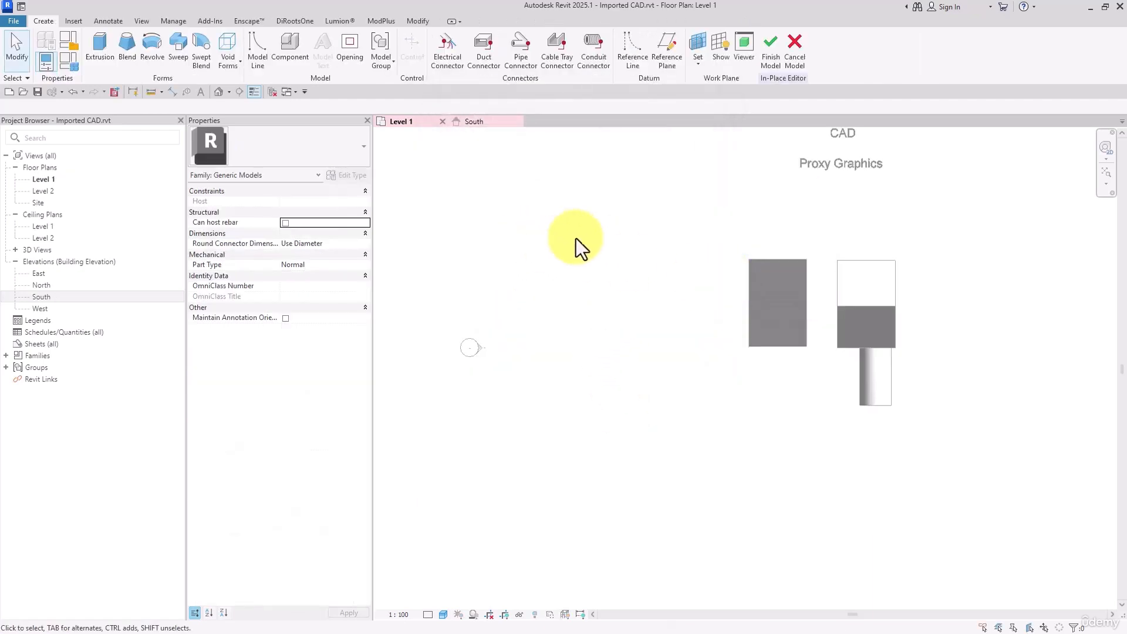
# - Import 3D shape-3.dwg from the Plans folder into the in-place model, positioned Auto - Origin to Internal Origin
pyautogui.click(73, 22)
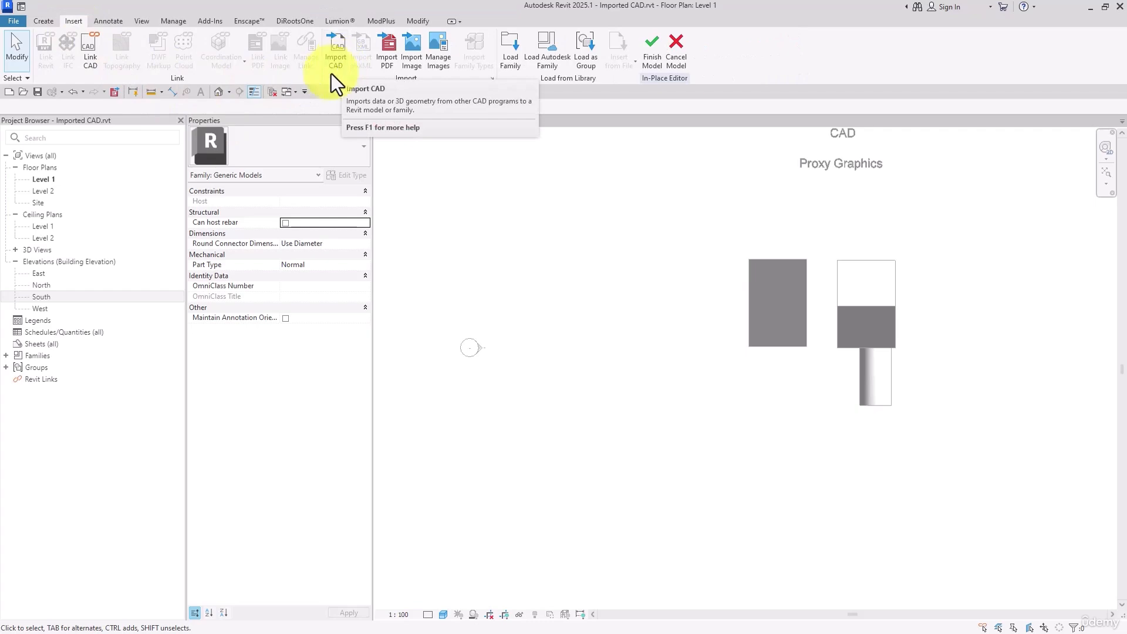
pyautogui.click(333, 46)
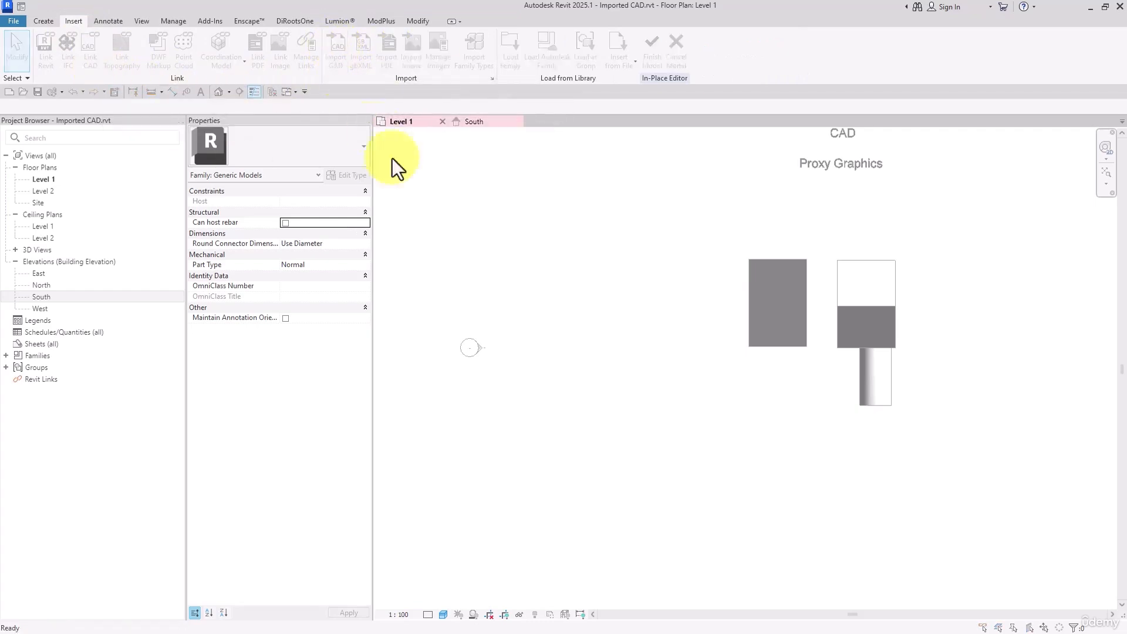
pyautogui.click(488, 124)
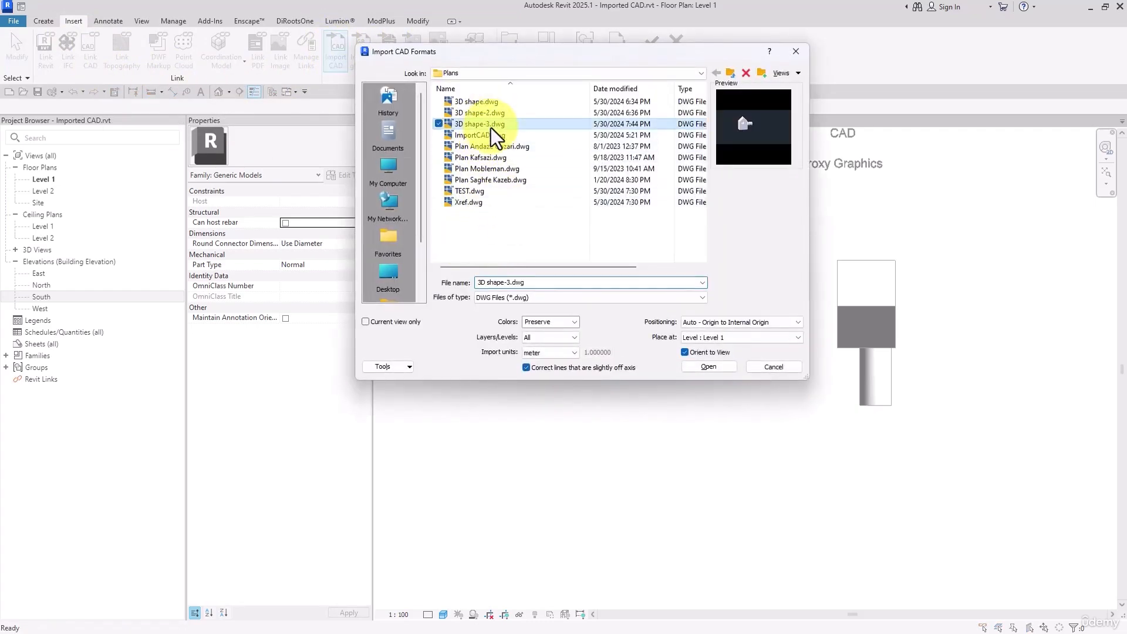
pyautogui.click(708, 367)
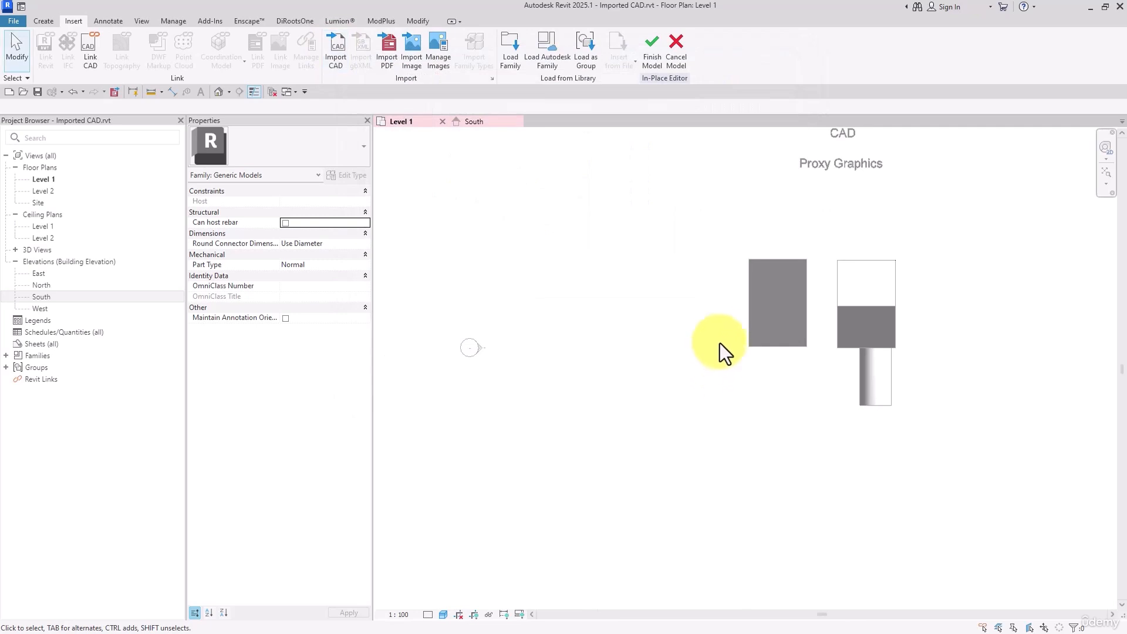
# - Move the newly imported shape off the original to the free area west of the other two shapes
pyautogui.scroll(-2, 741, 306)
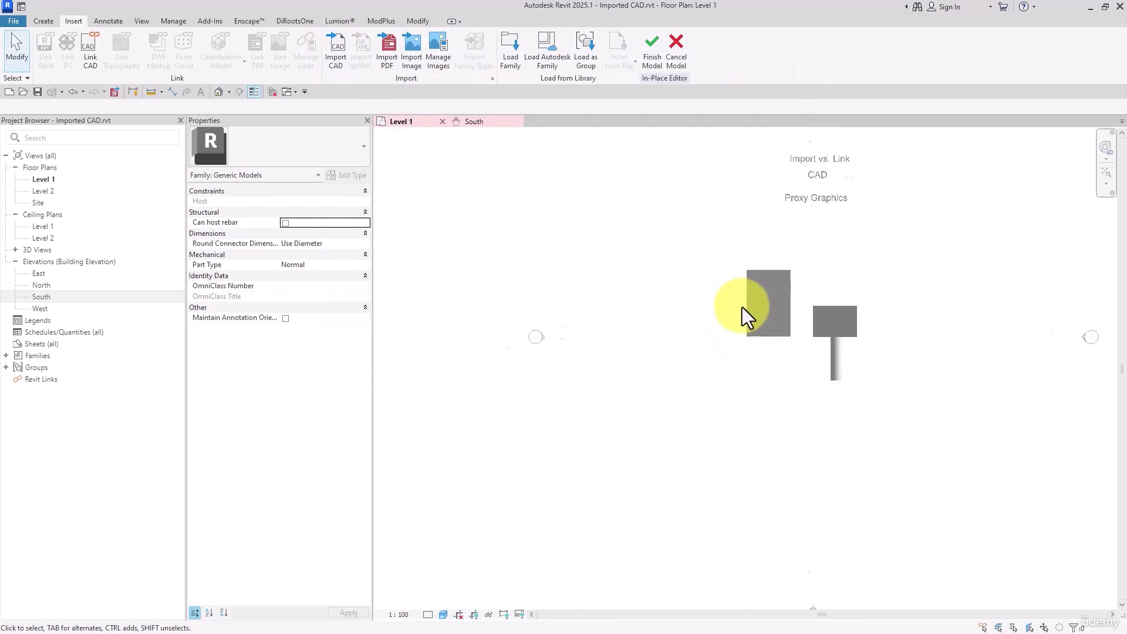
pyautogui.click(817, 308)
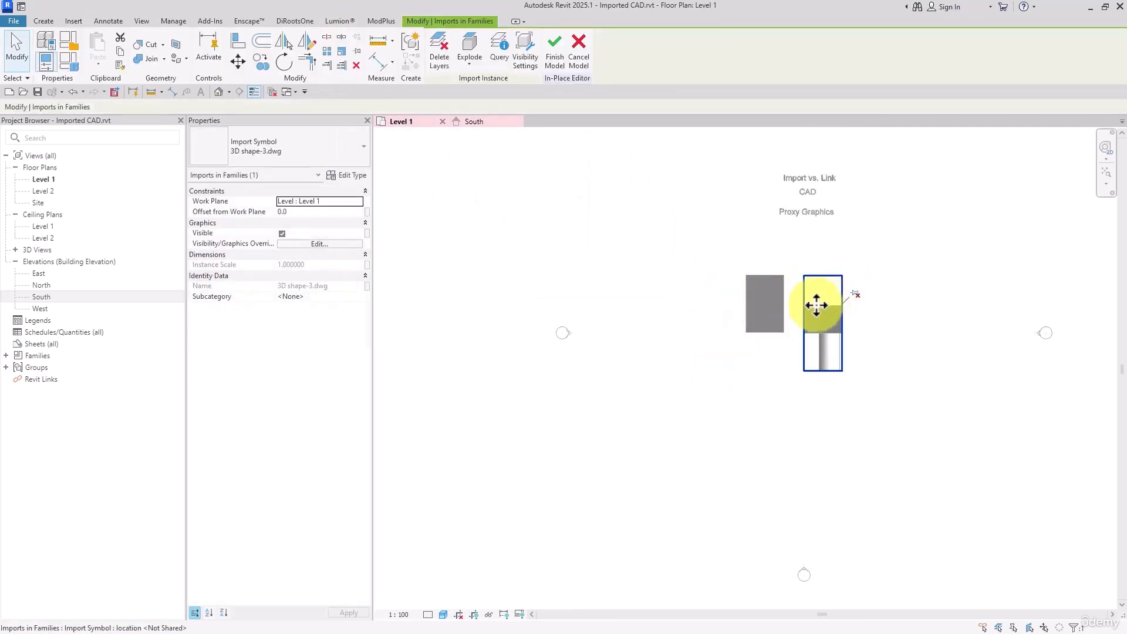
pyautogui.moveTo(818, 301); pyautogui.dragTo(694, 308)
pyautogui.scroll(1, 689, 320)
pyautogui.scroll(1, 689, 320)
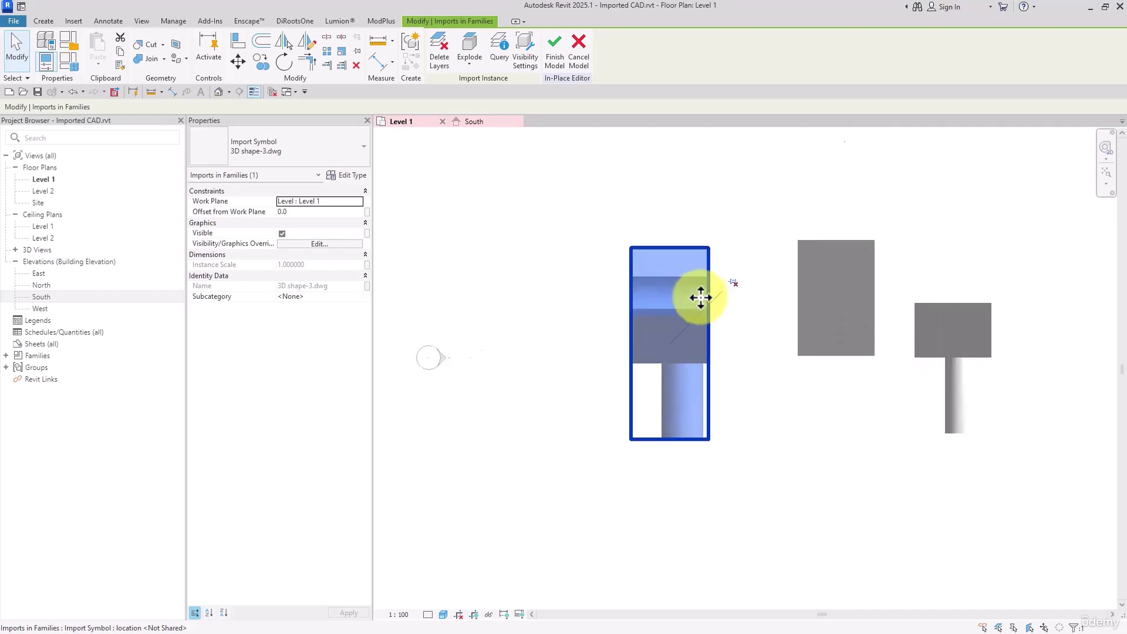
# - Check the properties of the import inside the in-place model and finish the model
pyautogui.click(602, 280)
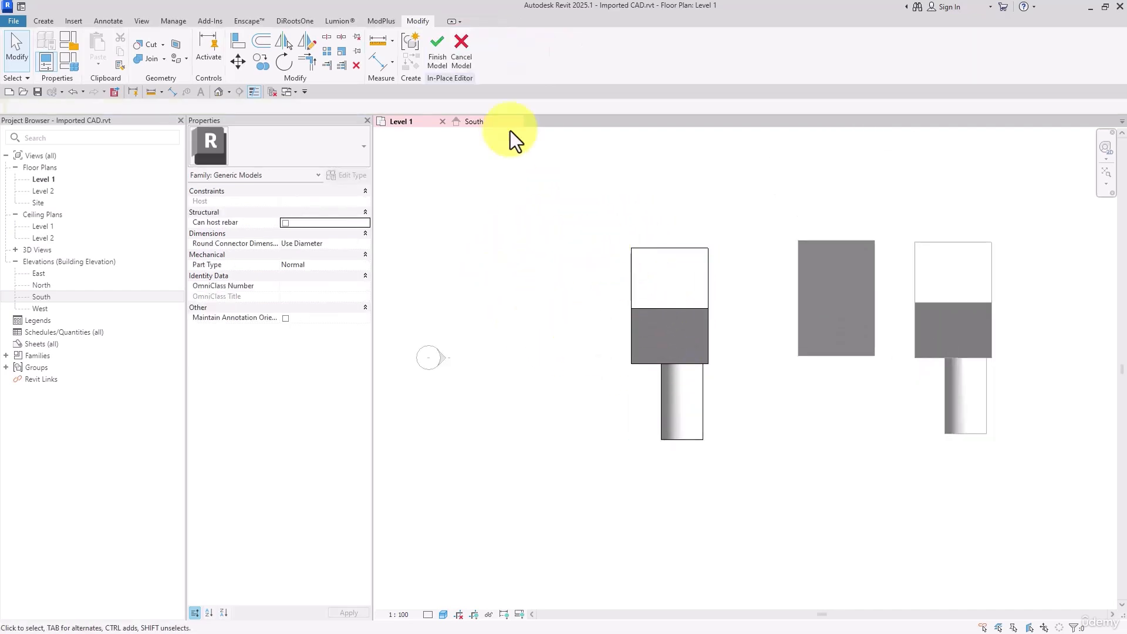
pyautogui.click(667, 282)
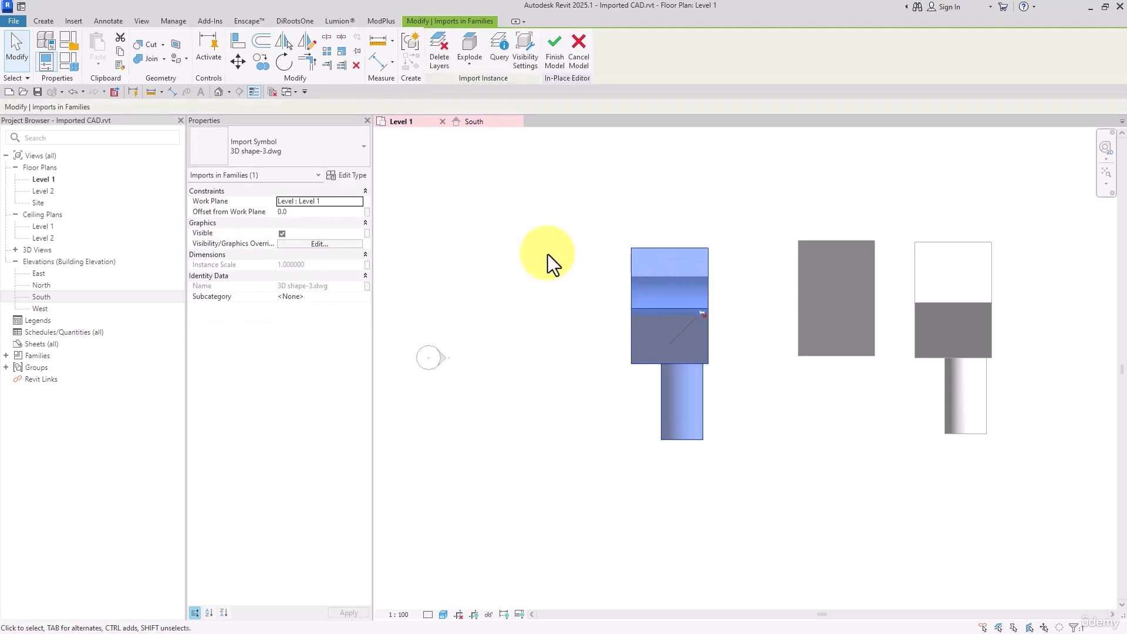
pyautogui.click(543, 255)
pyautogui.click(443, 62)
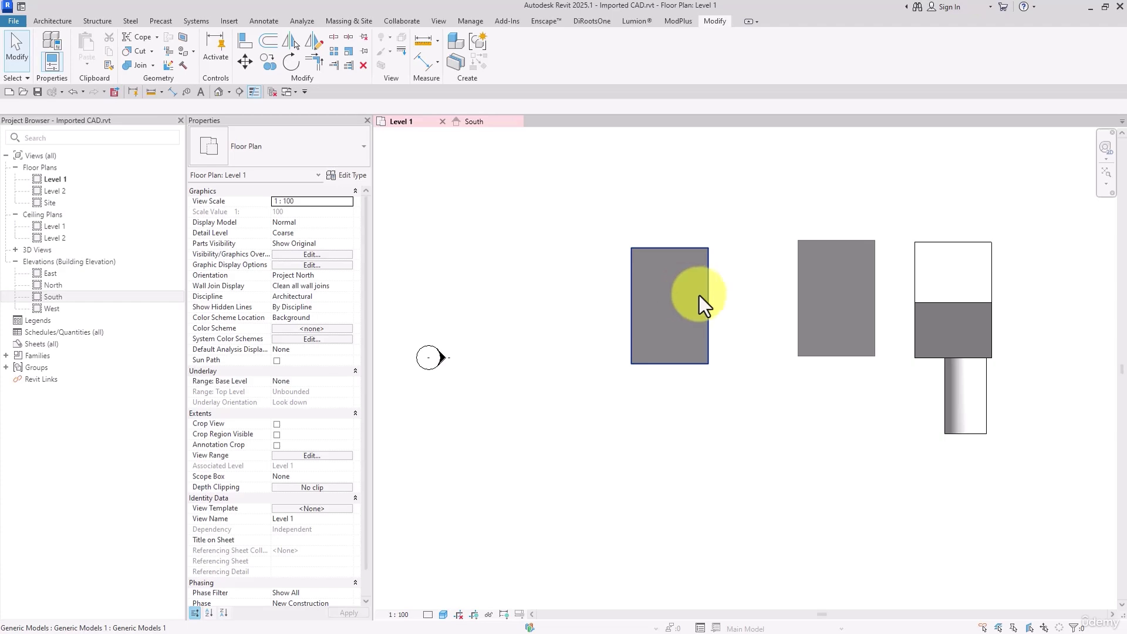
# - Start a new family from the Metric Generic Model.rft template
pyautogui.scroll(-2, 699, 308)
pyautogui.click(19, 23)
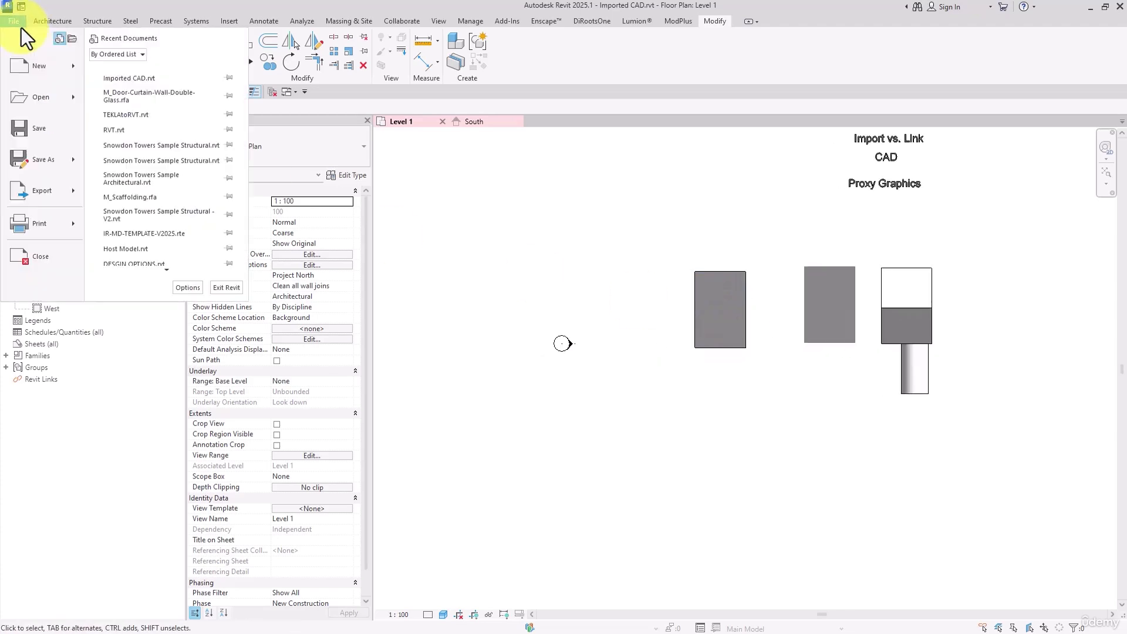
pyautogui.moveTo(76, 61)
pyautogui.click(140, 114)
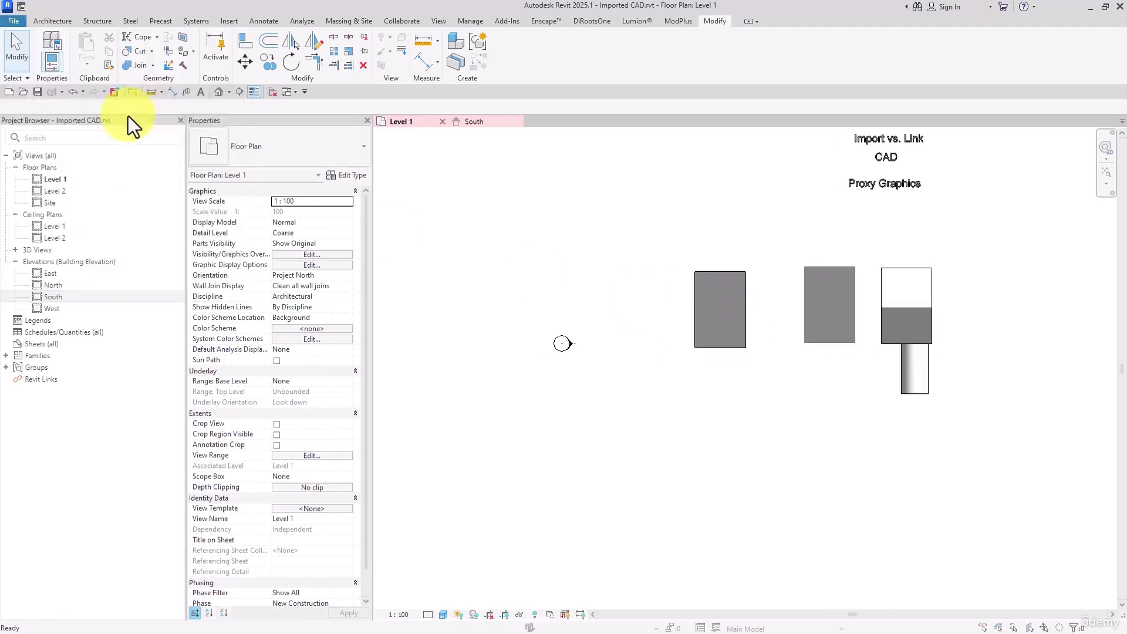
pyautogui.scroll(-5, 466, 289)
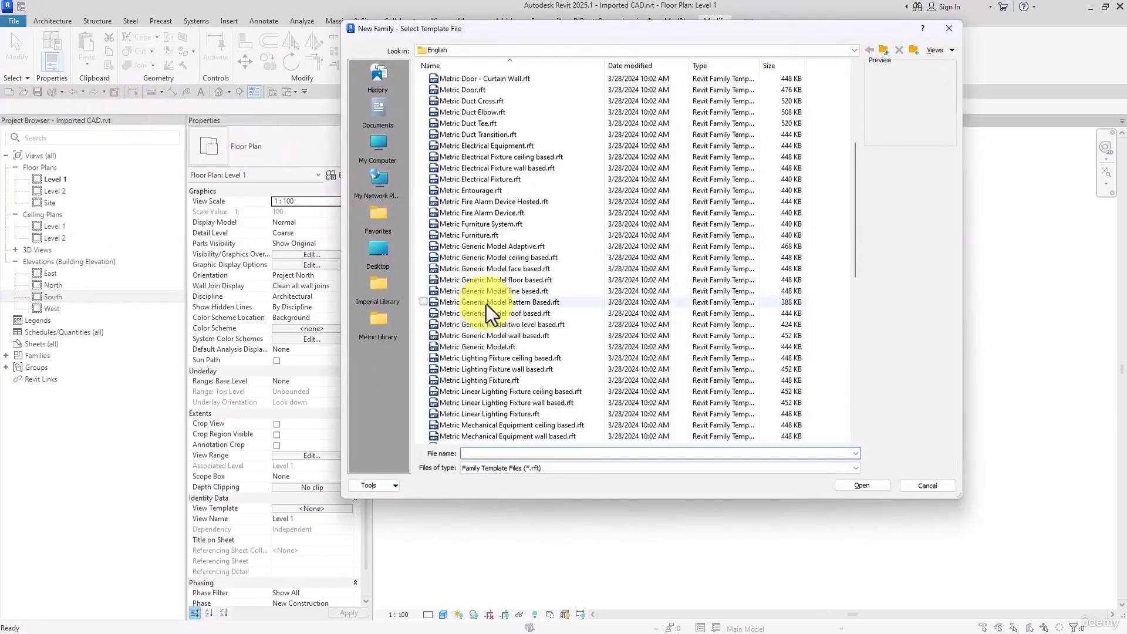
pyautogui.doubleClick(495, 348)
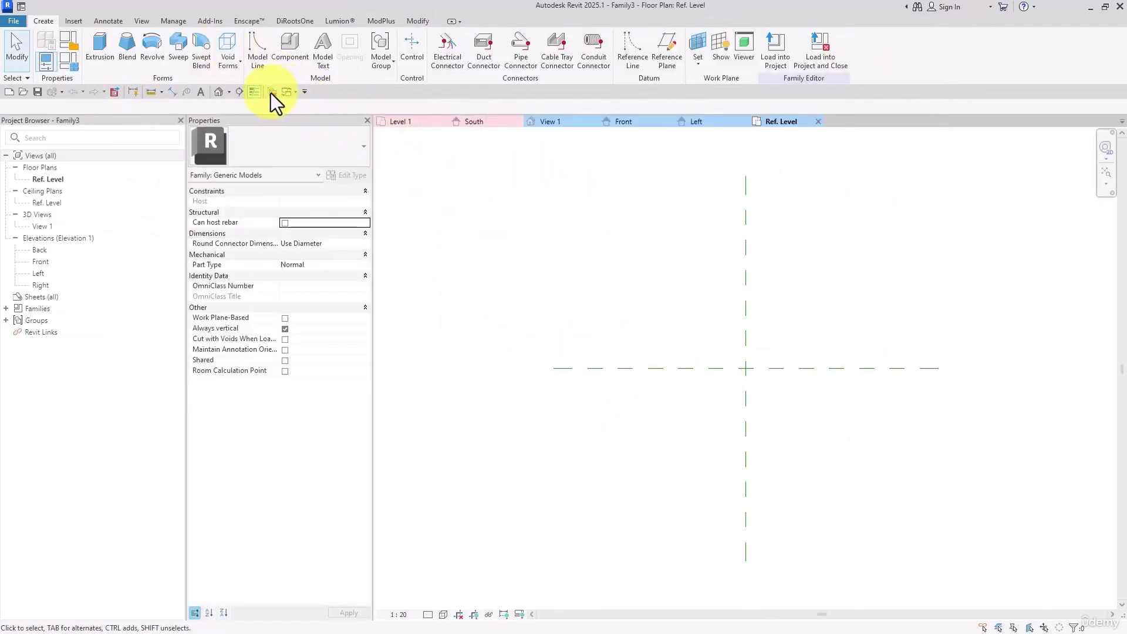
# - Import 3D shape-3.dwg from the Plans folder into the family, positioned Auto - Origin to Internal Origin
pyautogui.click(78, 22)
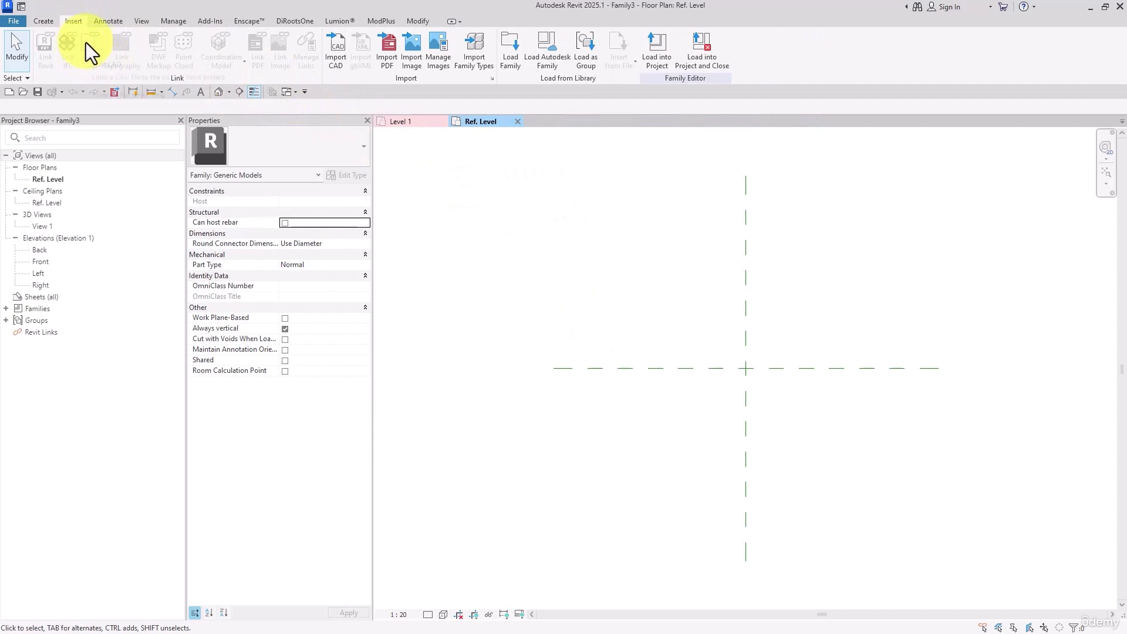
pyautogui.click(339, 69)
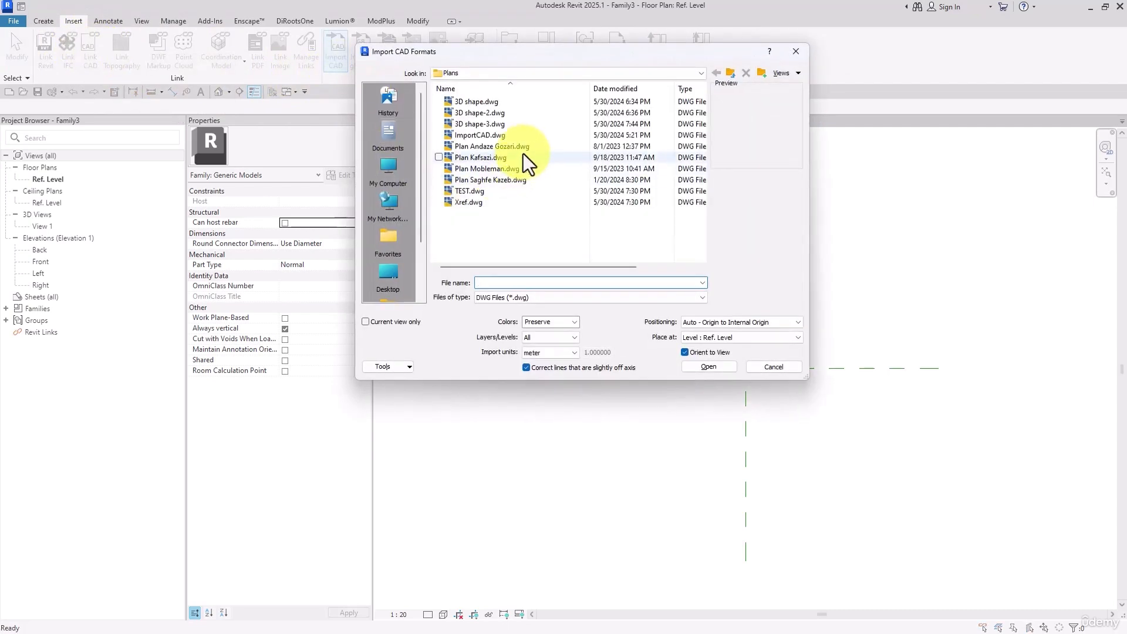
pyautogui.click(494, 125)
pyautogui.click(721, 370)
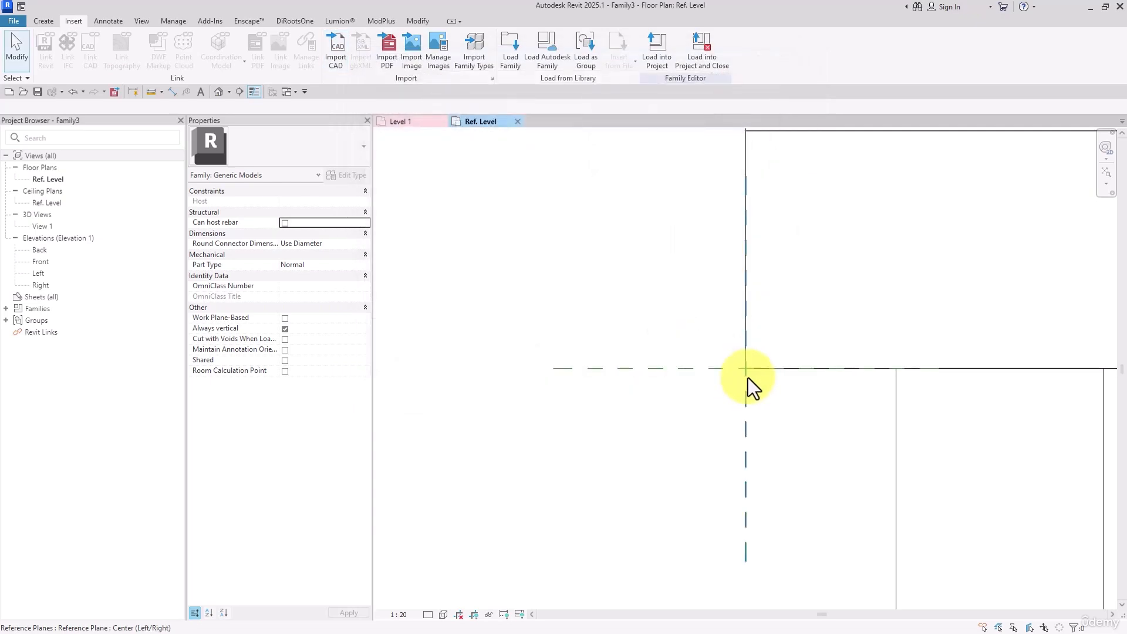
# - Load the family into the project, place one instance on Level 1 just west of the in-place model, and close the family
pyautogui.click(510, 54)
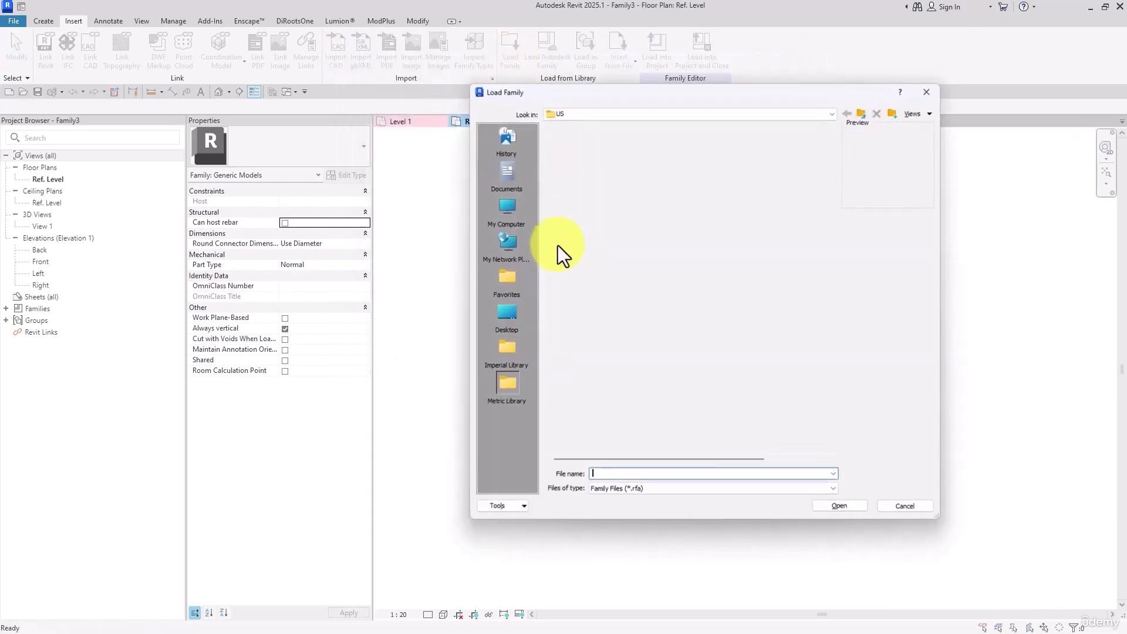
pyautogui.click(923, 94)
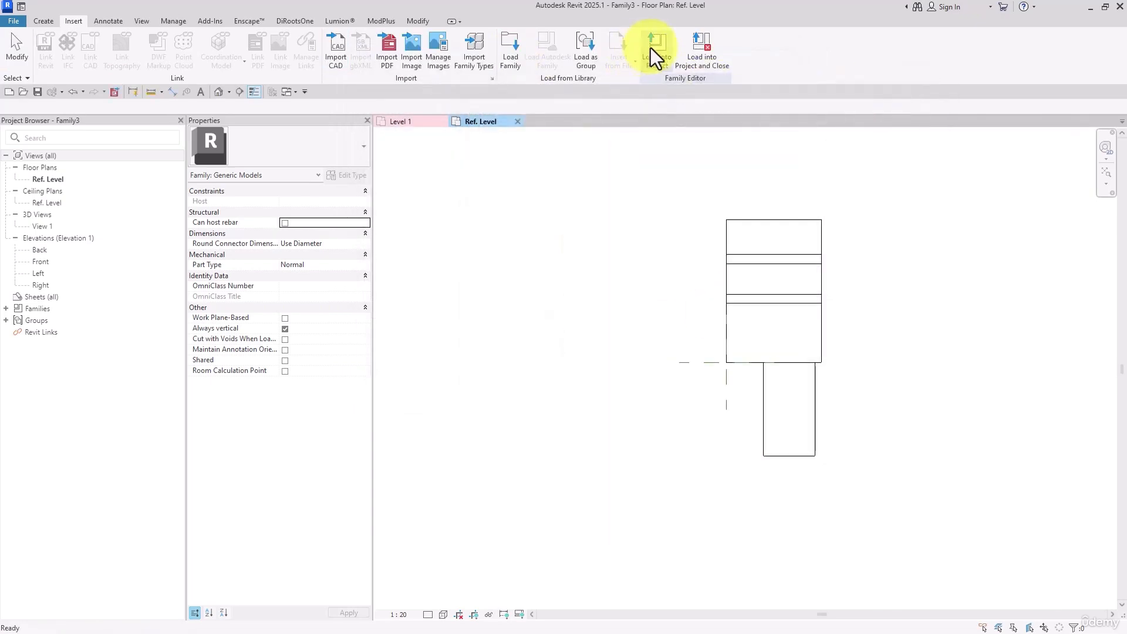
pyautogui.click(651, 49)
pyautogui.click(631, 346)
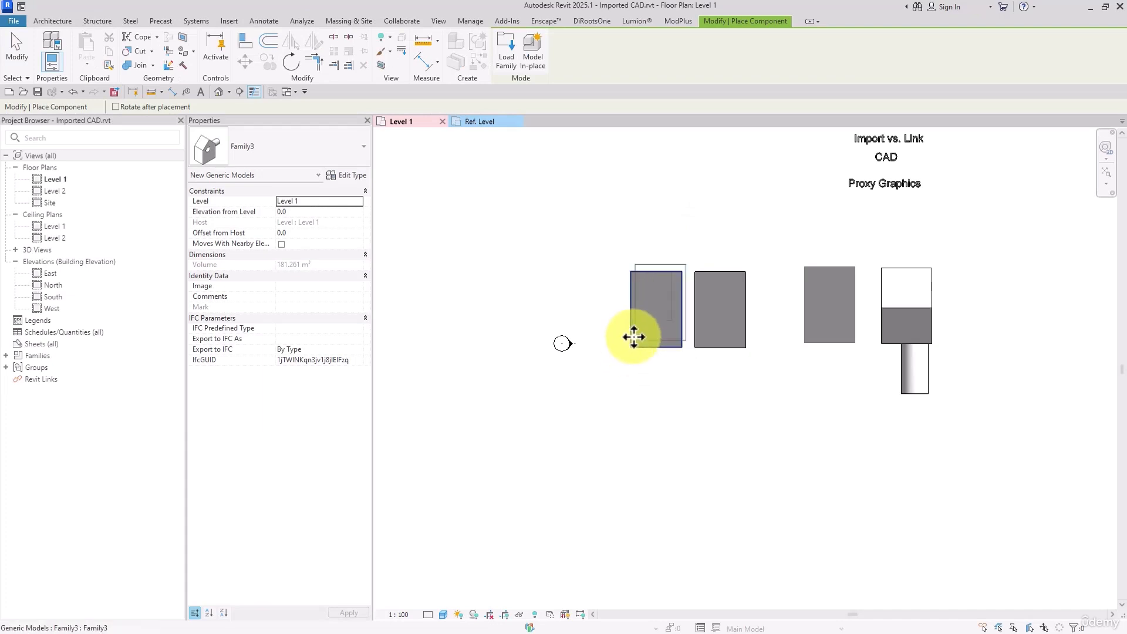
pyautogui.click(16, 51)
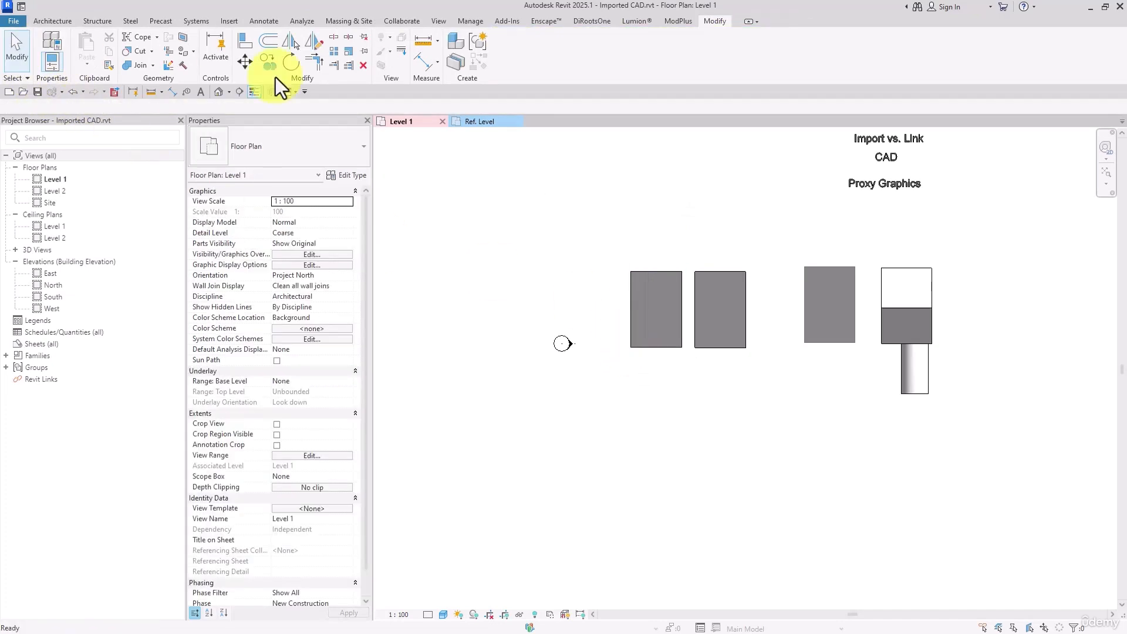
pyautogui.click(518, 122)
pyautogui.click(578, 320)
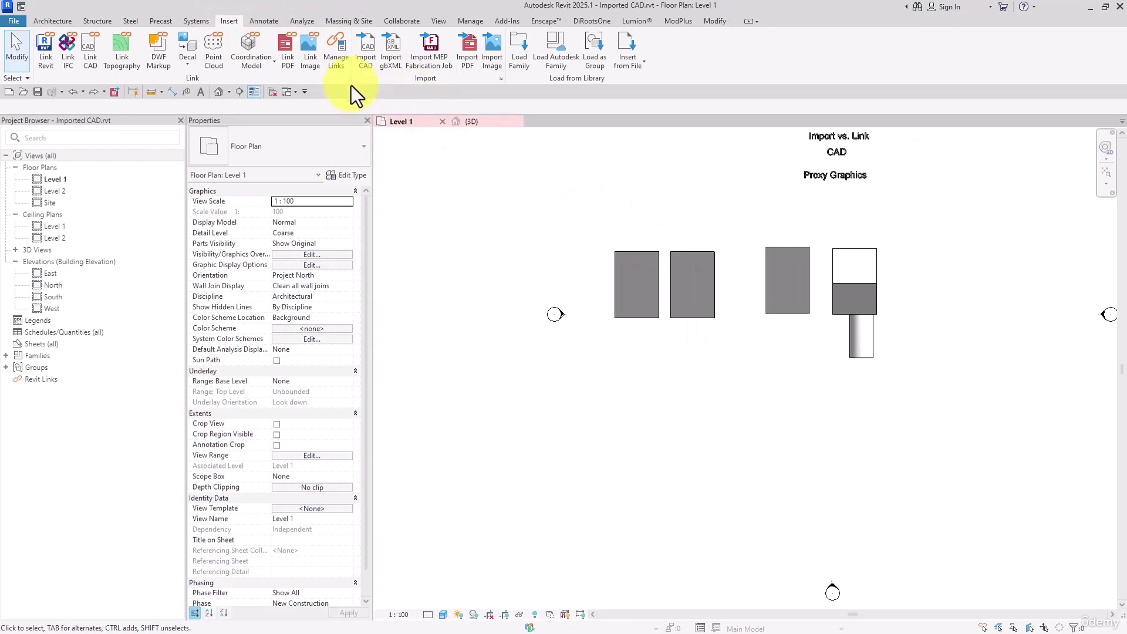
# - Import 3D shape-3.sat from the Plans folder as Generic Models, positioned Auto - Origin to Internal Origin at Level 1
pyautogui.click(365, 63)
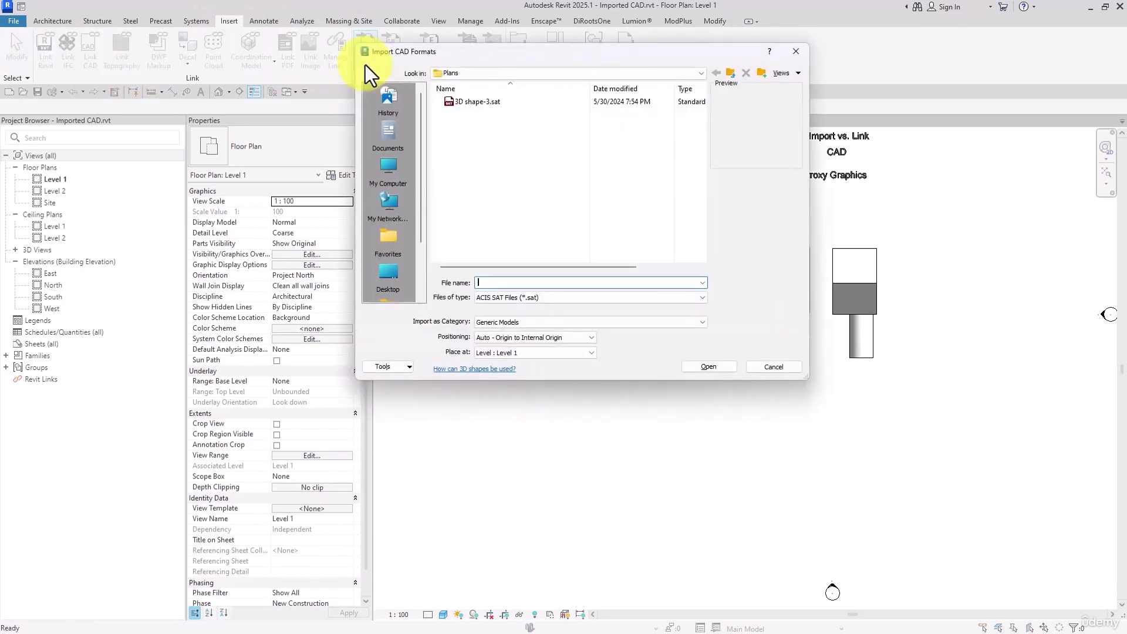
pyautogui.click(483, 103)
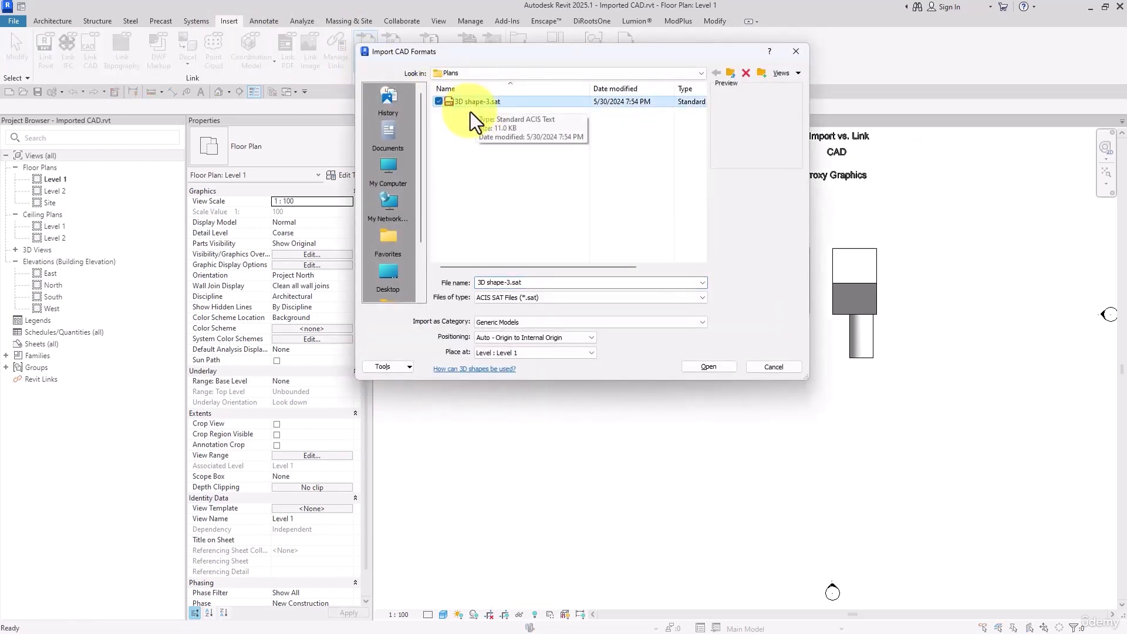
pyautogui.click(551, 298)
pyautogui.click(548, 309)
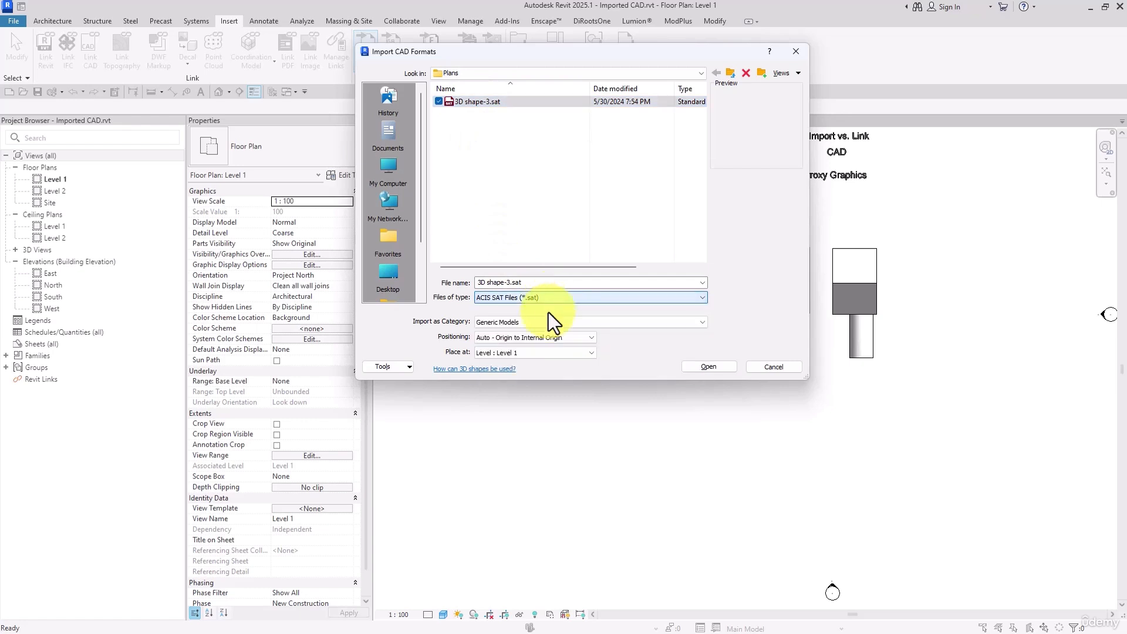
pyautogui.click(519, 325)
pyautogui.click(416, 330)
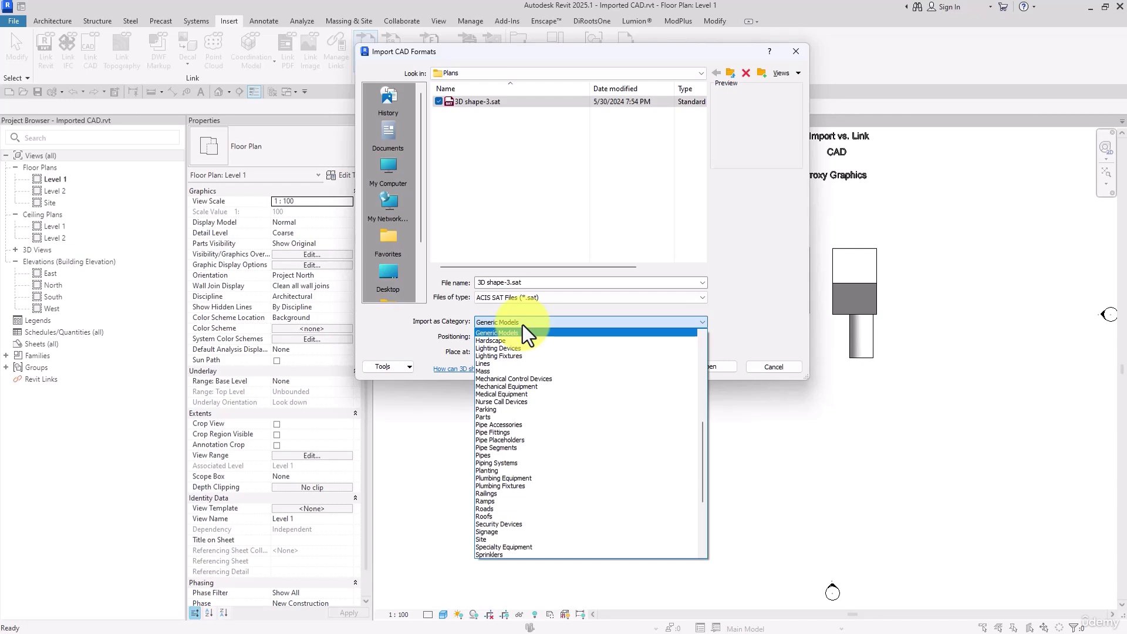
pyautogui.click(523, 325)
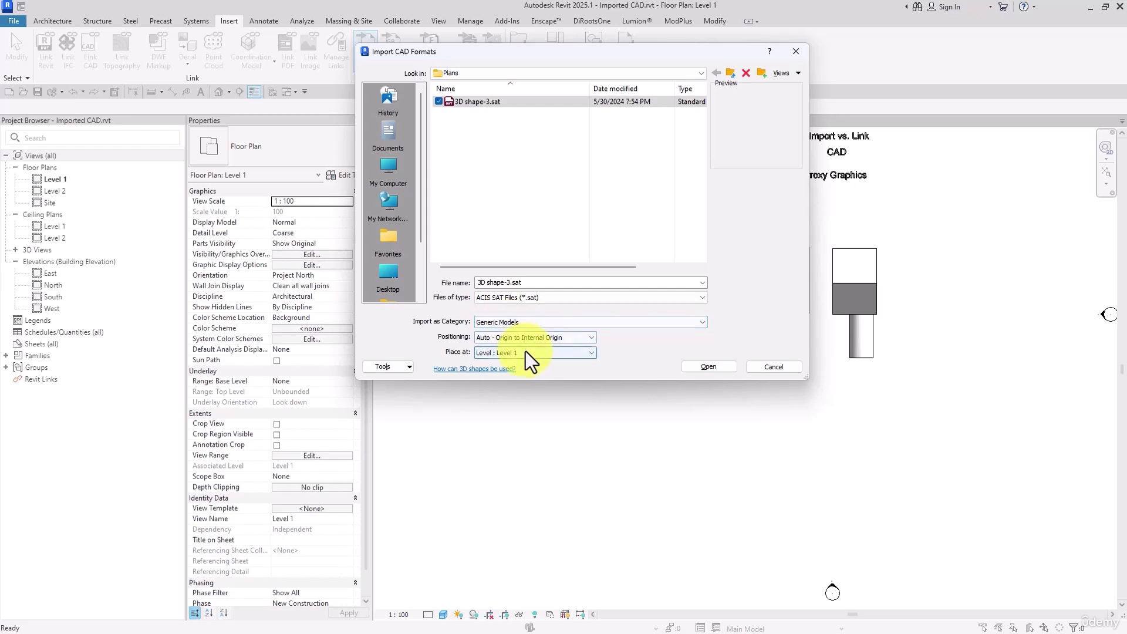
pyautogui.click(708, 366)
pyautogui.moveTo(715, 383); pyautogui.dragTo(801, 391, button='middle')
# - Move the two easternmost shapes south on Level 1 and isolate the SAT import with a section box in the 3D view
pyautogui.moveTo(687, 229); pyautogui.dragTo(971, 346)
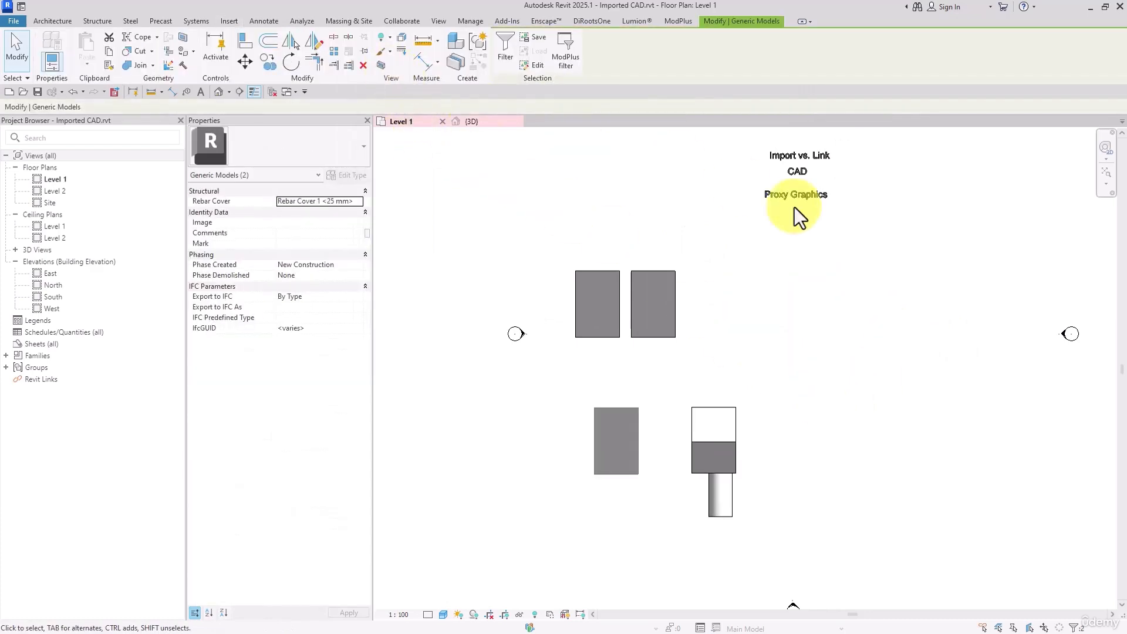
pyautogui.moveTo(942, 214); pyautogui.dragTo(617, 276)
pyautogui.click(382, 64)
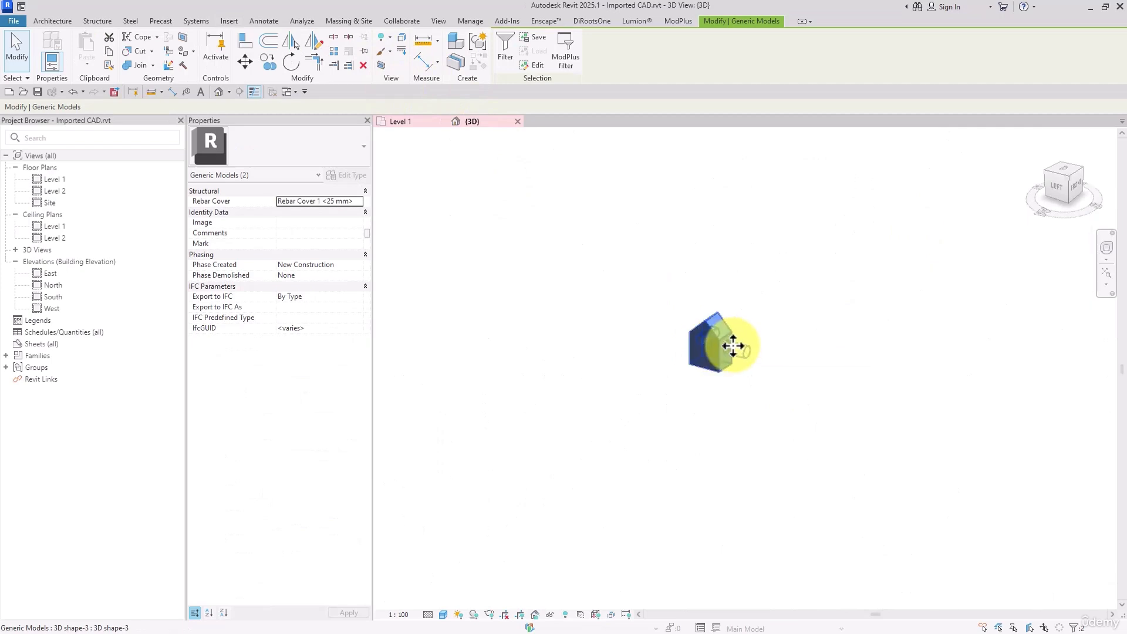
pyautogui.click(781, 326)
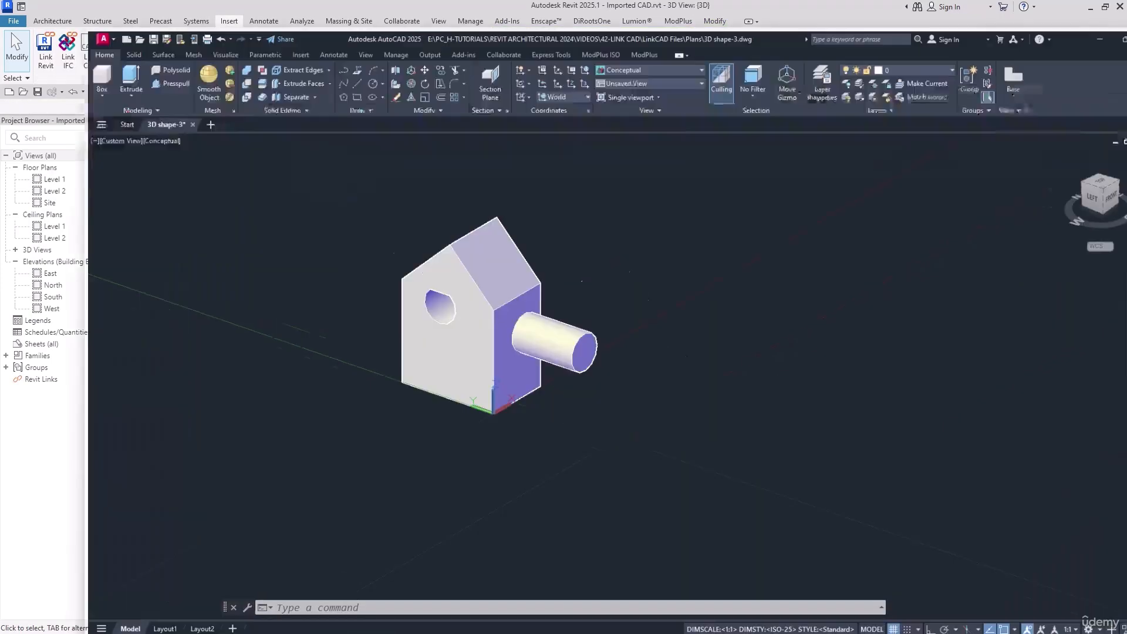
# - Switch to AutoCAD, set the insertion units of 3D shape-3.dwg to Meters and save the drawing
pyautogui.press('Return')
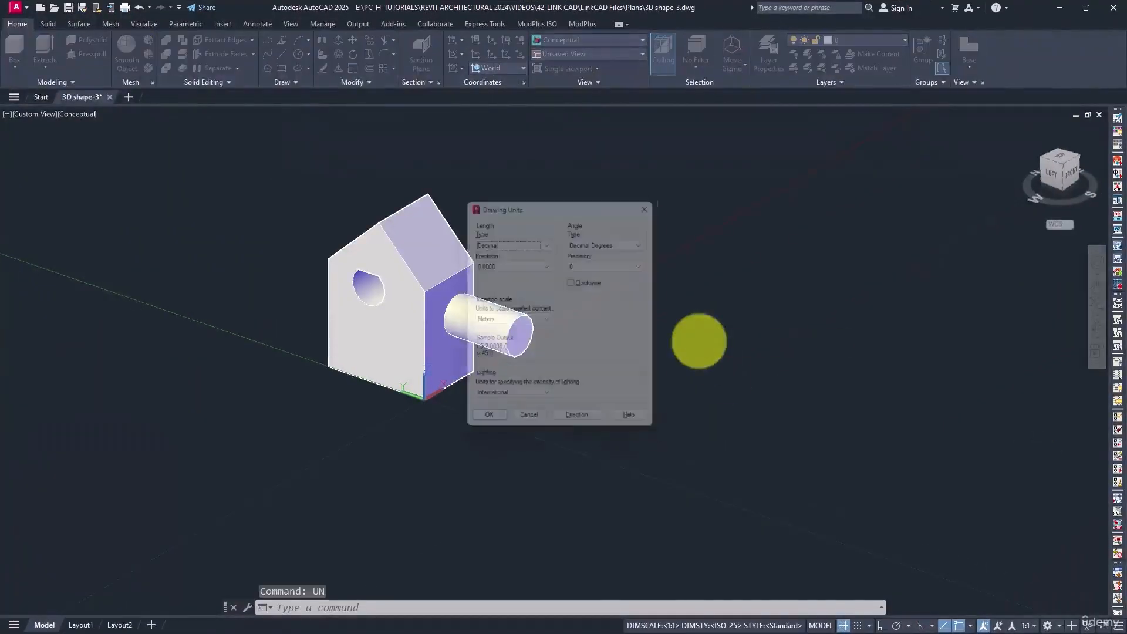
pyautogui.click(513, 322)
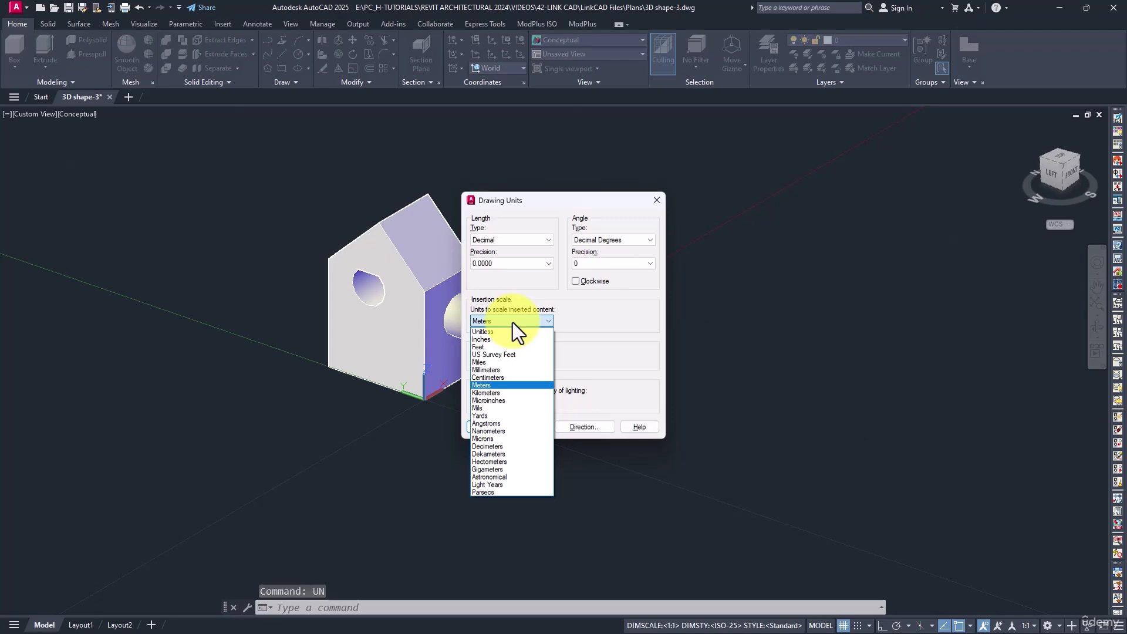
pyautogui.click(498, 386)
pyautogui.click(485, 429)
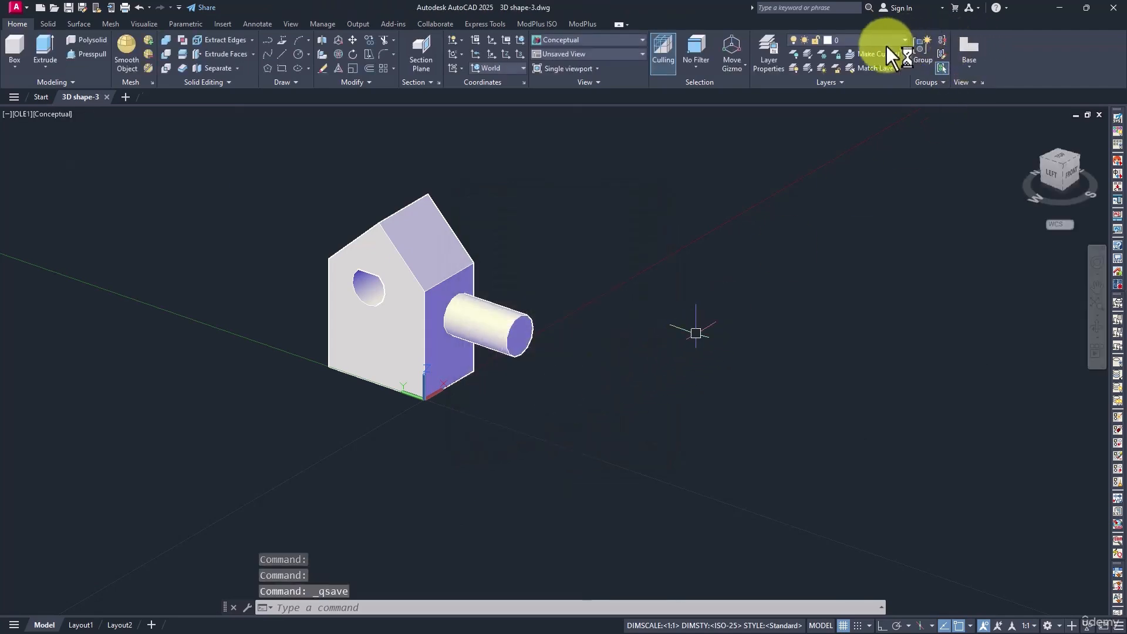
pyautogui.click(1059, 7)
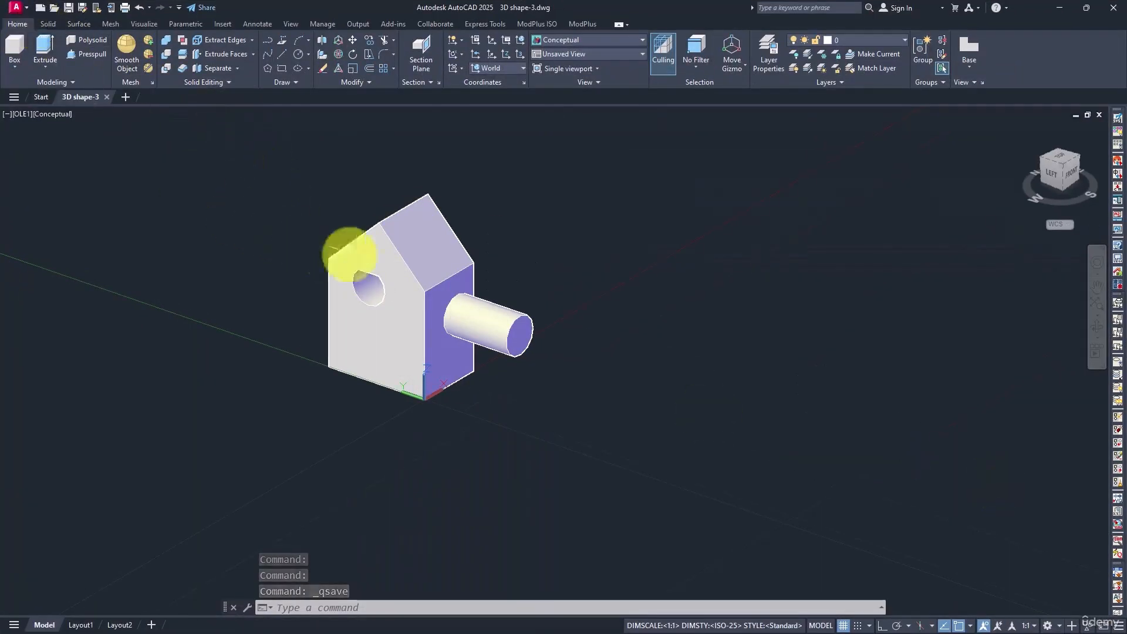
# - Export the house-shaped solid in ACIS format to the Plans folder as 3D shape-3.sat, overwriting the existing file
pyautogui.click(348, 257)
pyautogui.click(22, 3)
pyautogui.moveTo(75, 209)
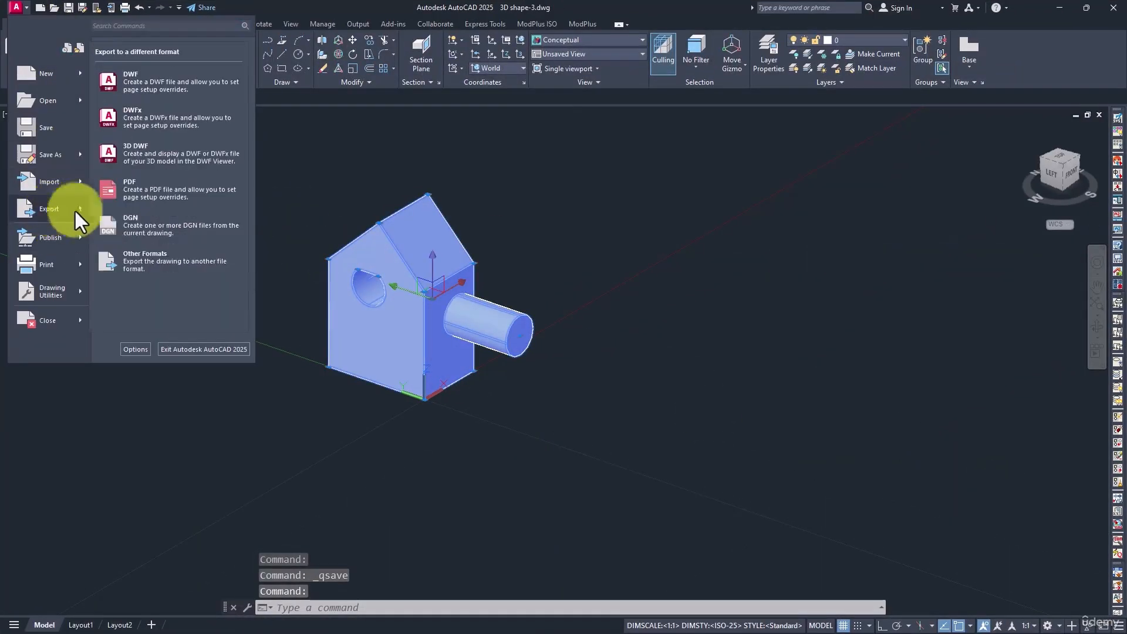
pyautogui.click(148, 269)
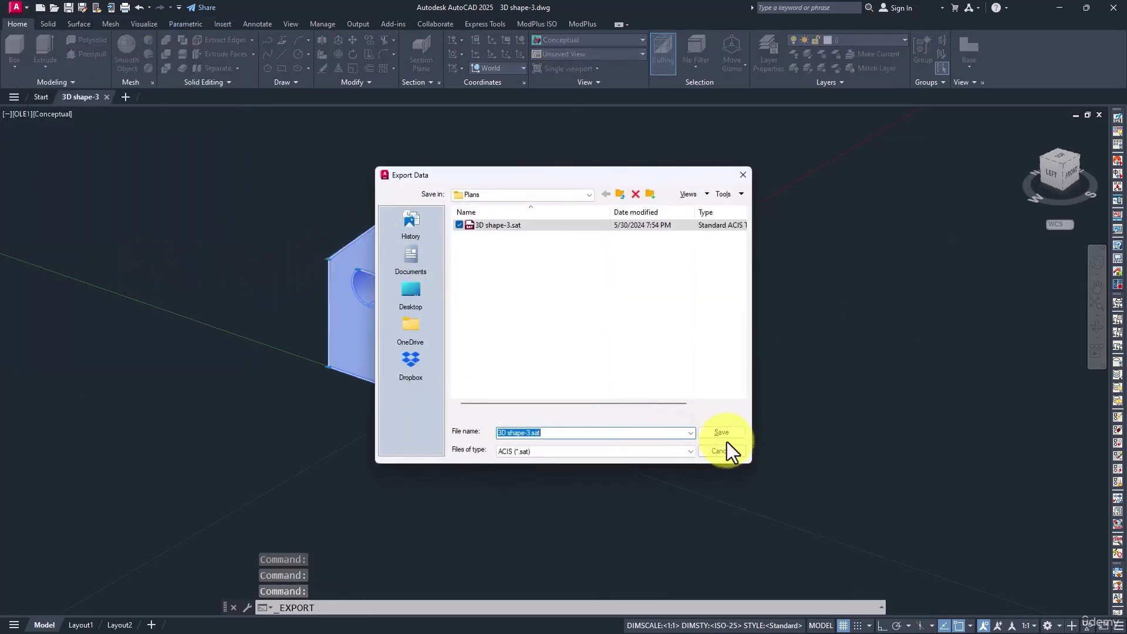
pyautogui.click(729, 434)
pyautogui.click(583, 358)
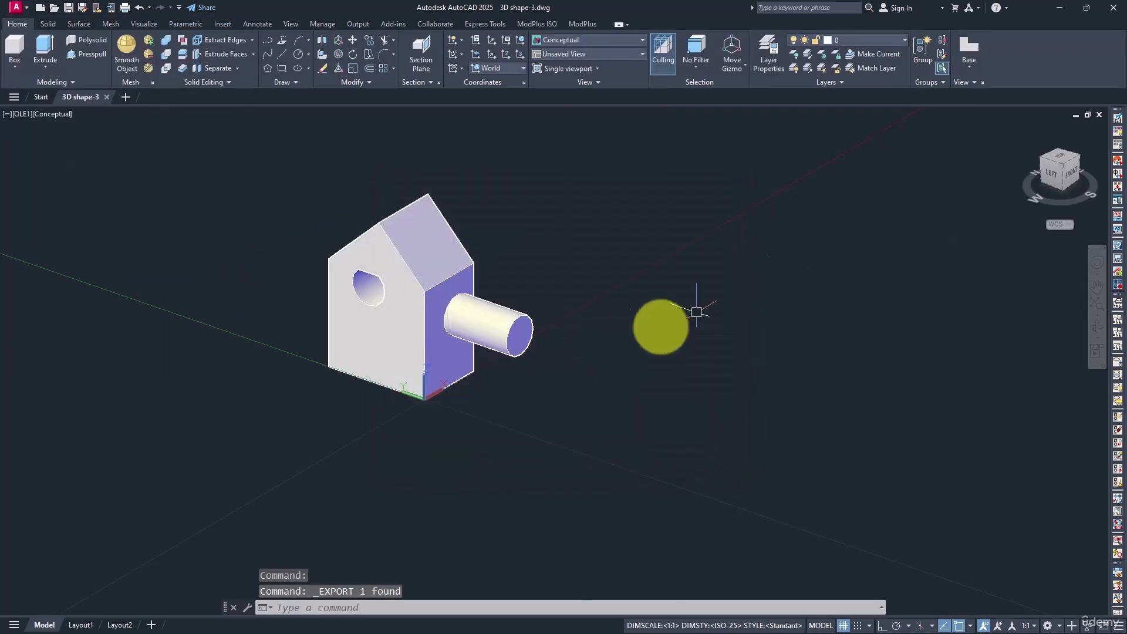
# - Switch back to Revit and replace the earlier SAT import with the re-exported 3D shape-3.sat, as Generic Models positioned Auto - Origin to Internal Origin
pyautogui.click(1055, 4)
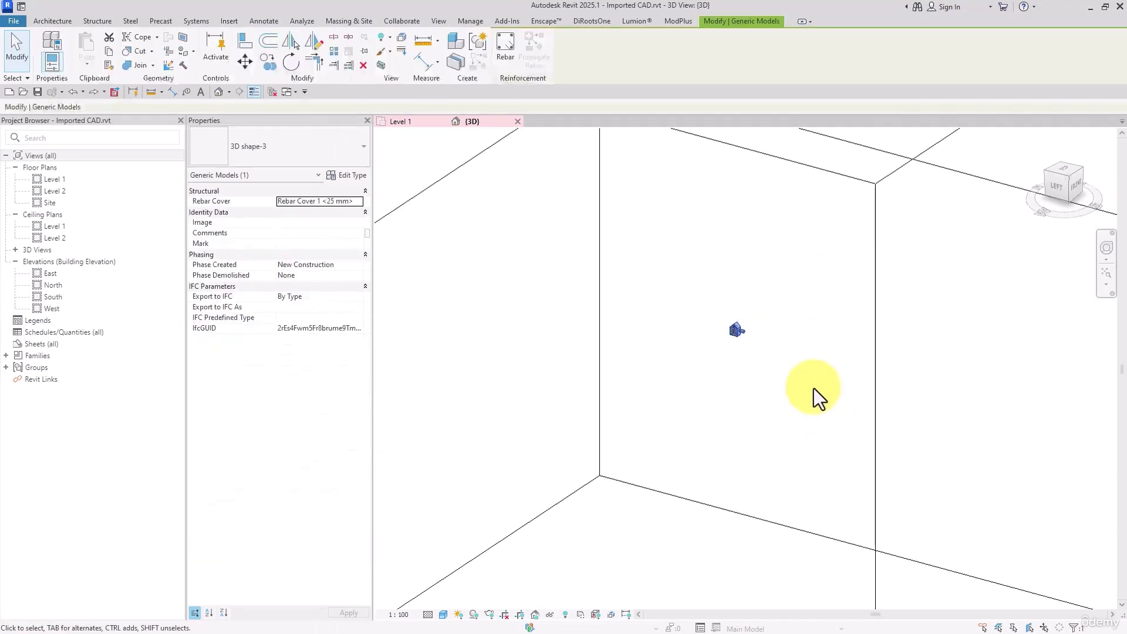
pyautogui.click(812, 373)
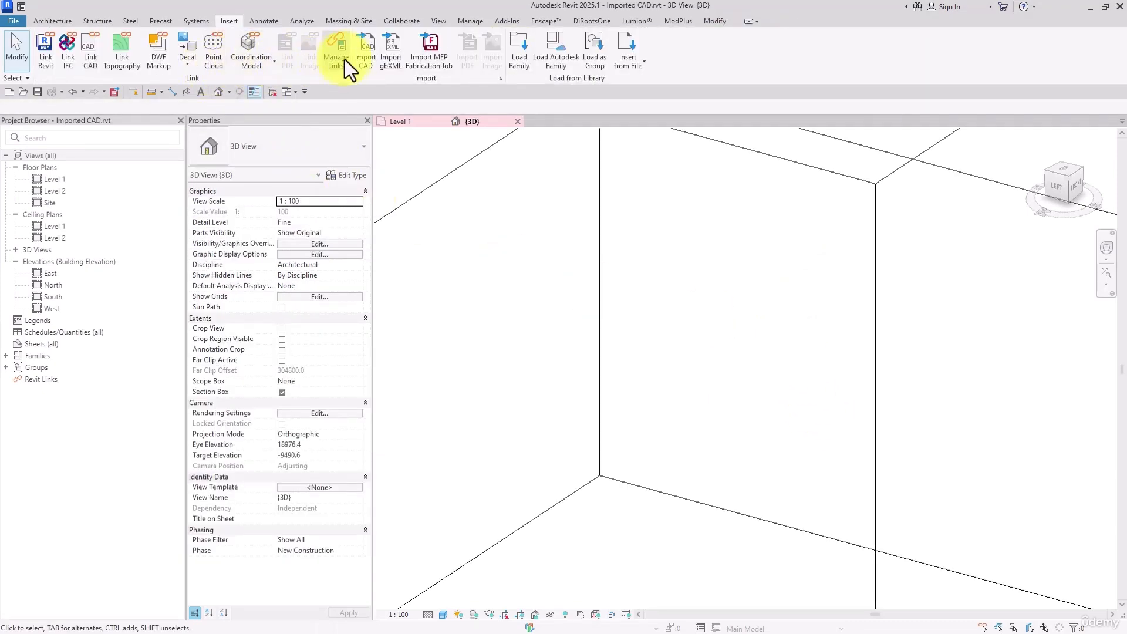
pyautogui.click(370, 59)
pyautogui.click(480, 103)
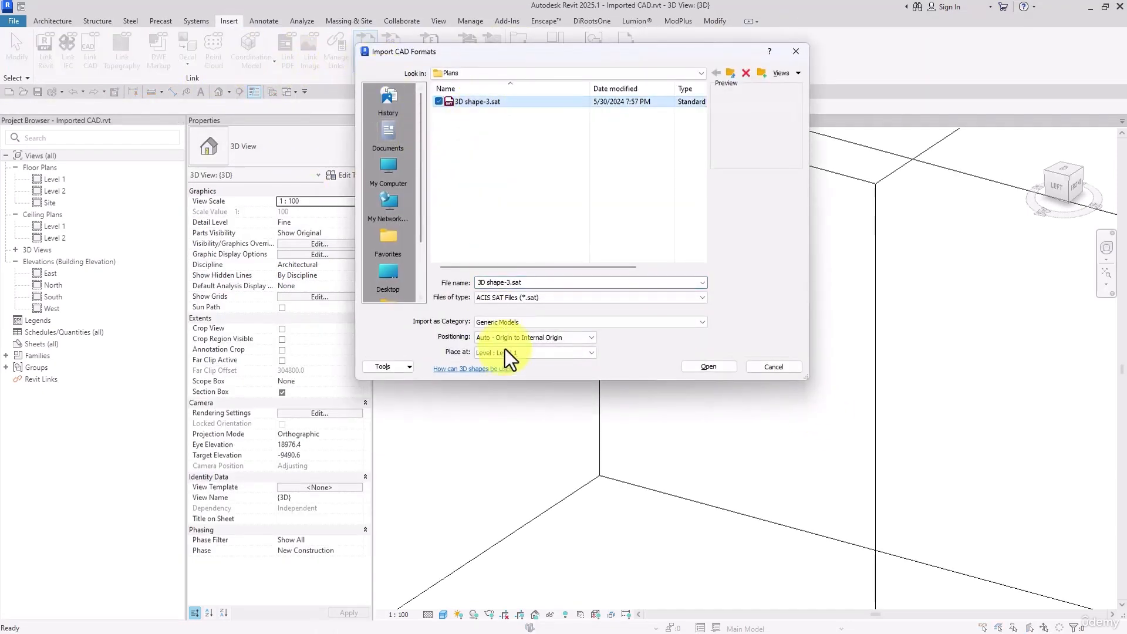
pyautogui.click(699, 366)
# - Turn off the Section Box of the 3D view to show all the imported shapes
pyautogui.scroll(-5, 734, 366)
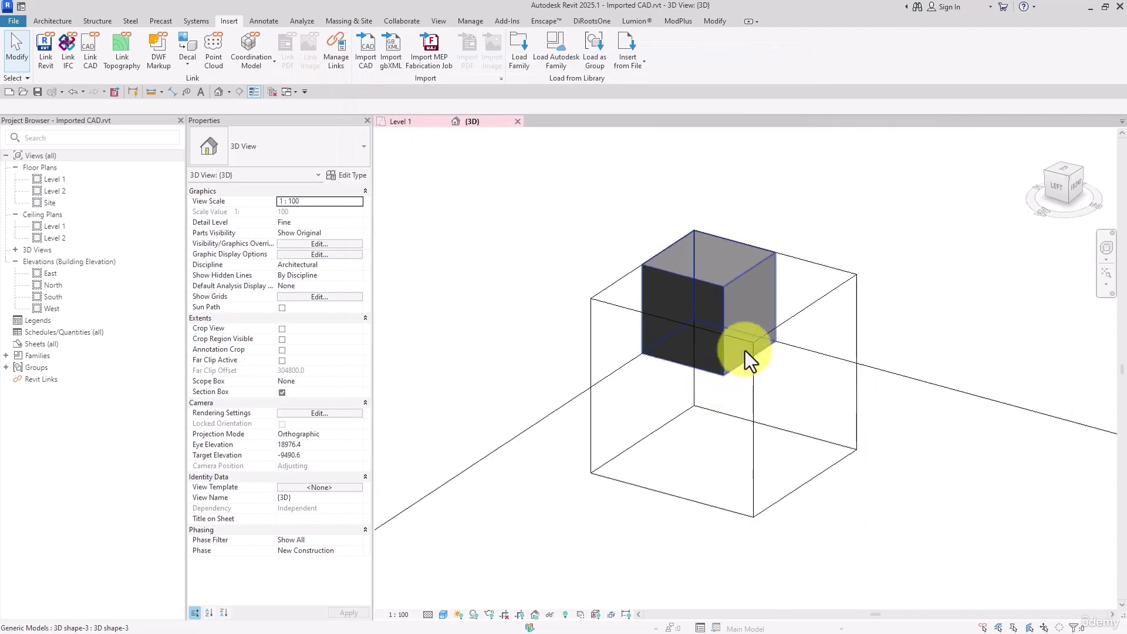
pyautogui.click(283, 392)
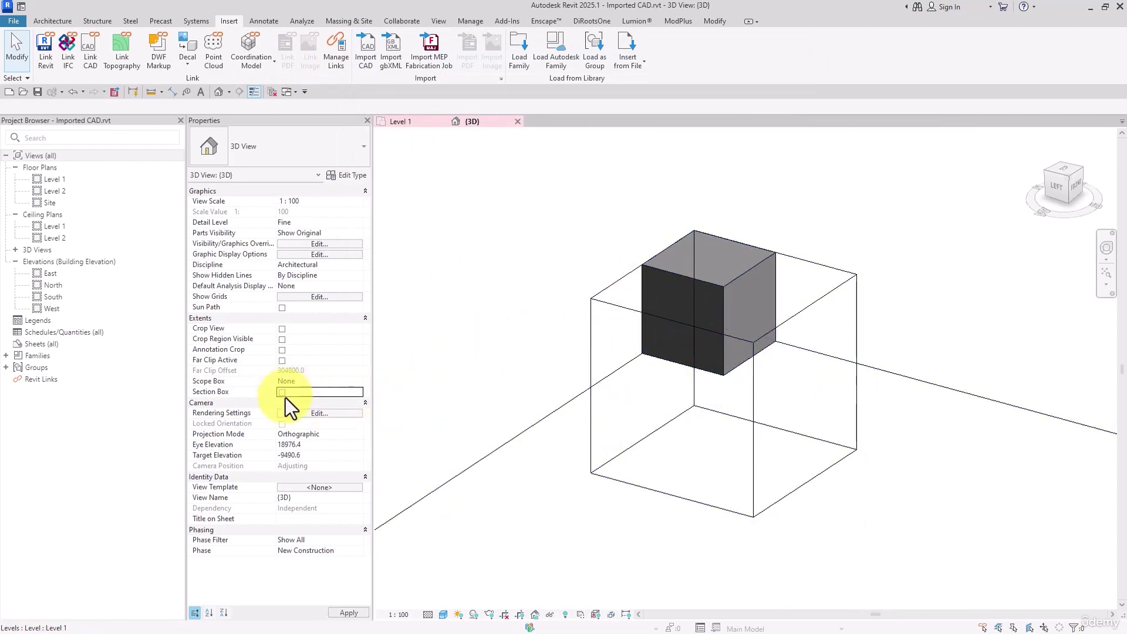
pyautogui.scroll(-5, 681, 361)
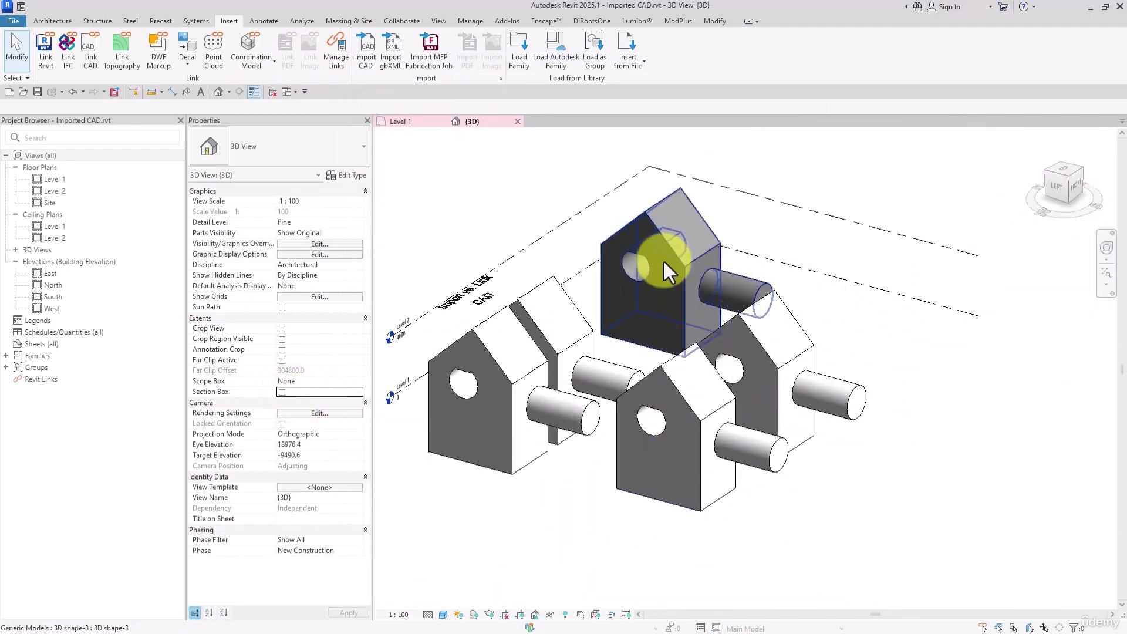
# - Select the new SAT shape in 3D and check how it is cut in the Level 1 floor plan
pyautogui.click(664, 262)
pyautogui.click(413, 122)
pyautogui.scroll(2, 831, 318)
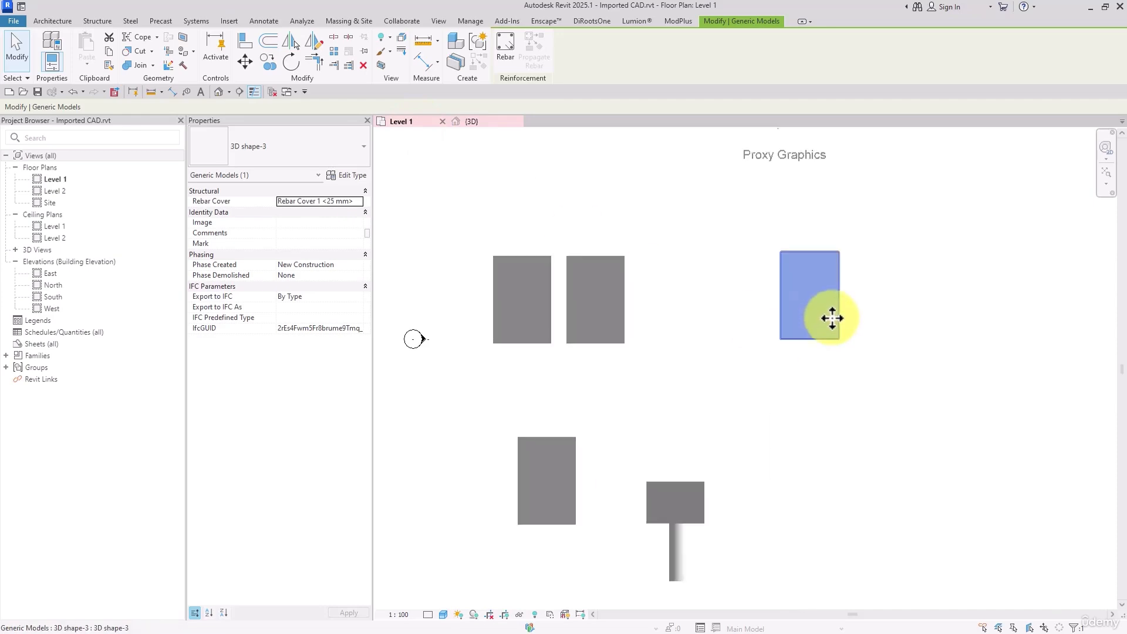
pyautogui.click(866, 311)
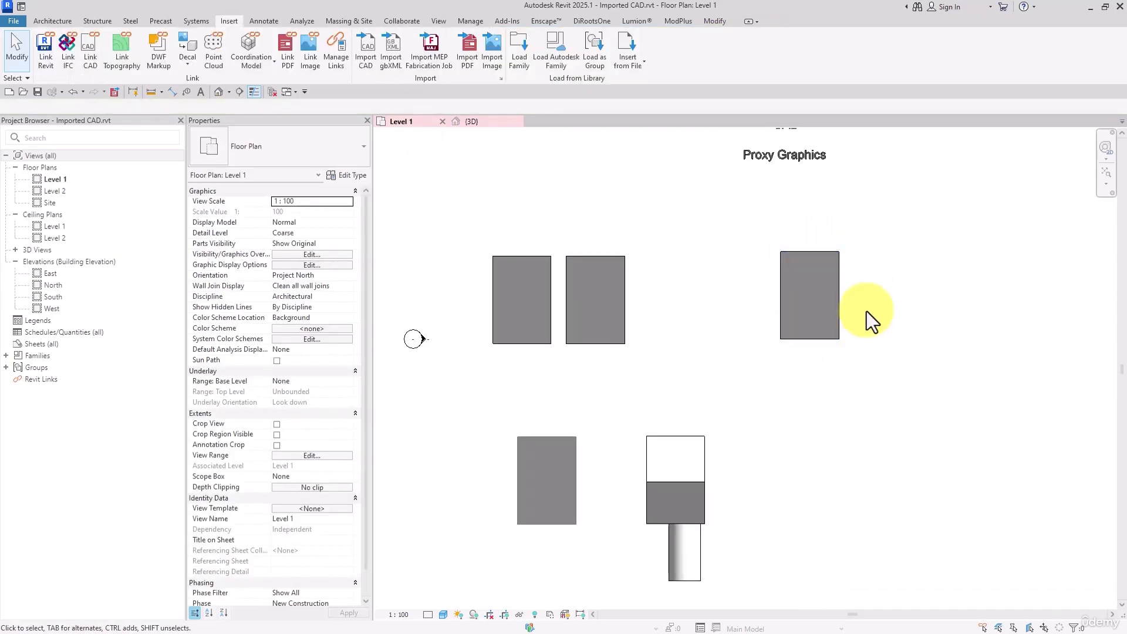
# - Move the imported SAT shape in the Level 1 plan beside the two cut shapes in the upper row
pyautogui.click(827, 283)
pyautogui.moveTo(823, 305); pyautogui.dragTo(697, 303)
pyautogui.click(741, 327)
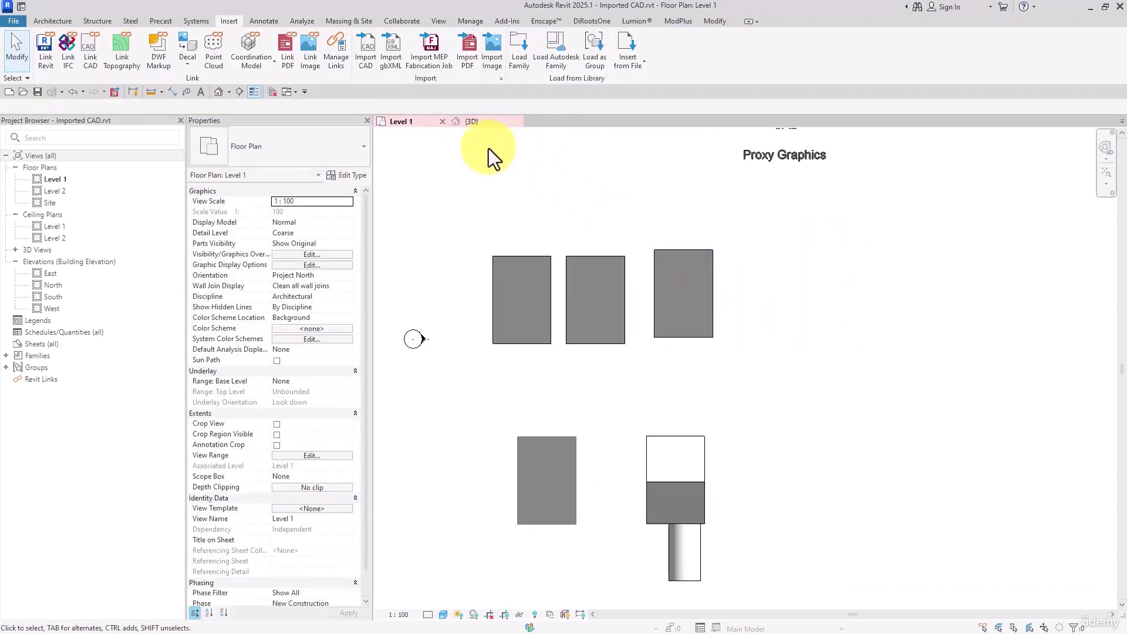
# - Import 3D shape-3.sat again as Plumbing Equipment, positioned Auto - Origin to Internal Origin at Level 1
pyautogui.click(365, 58)
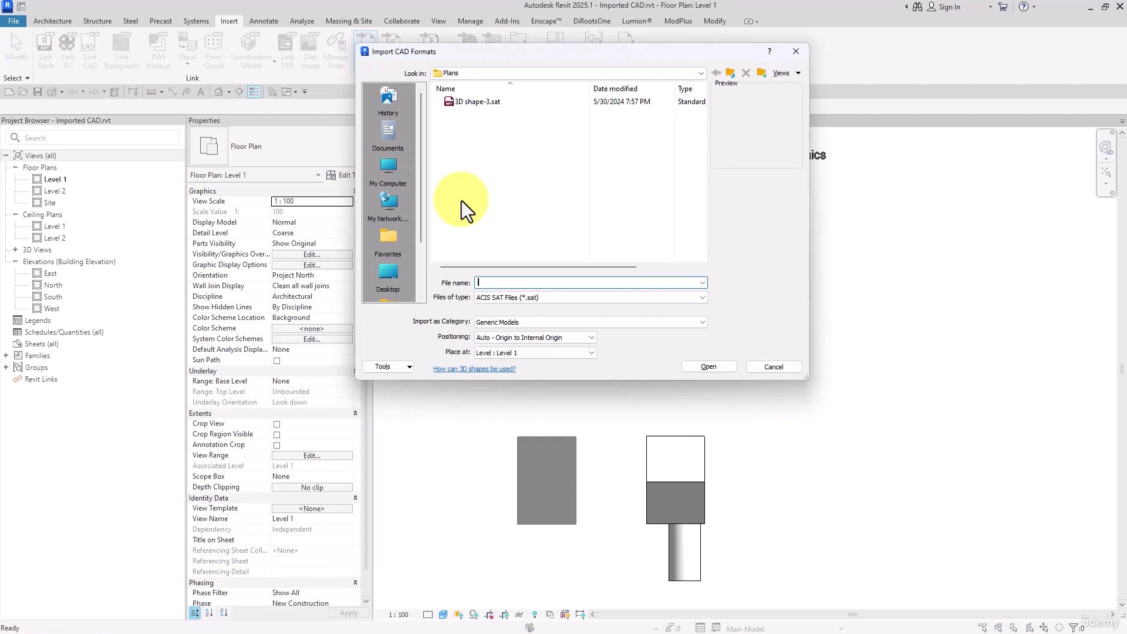
pyautogui.click(481, 101)
pyautogui.click(551, 322)
pyautogui.scroll(-3, 542, 358)
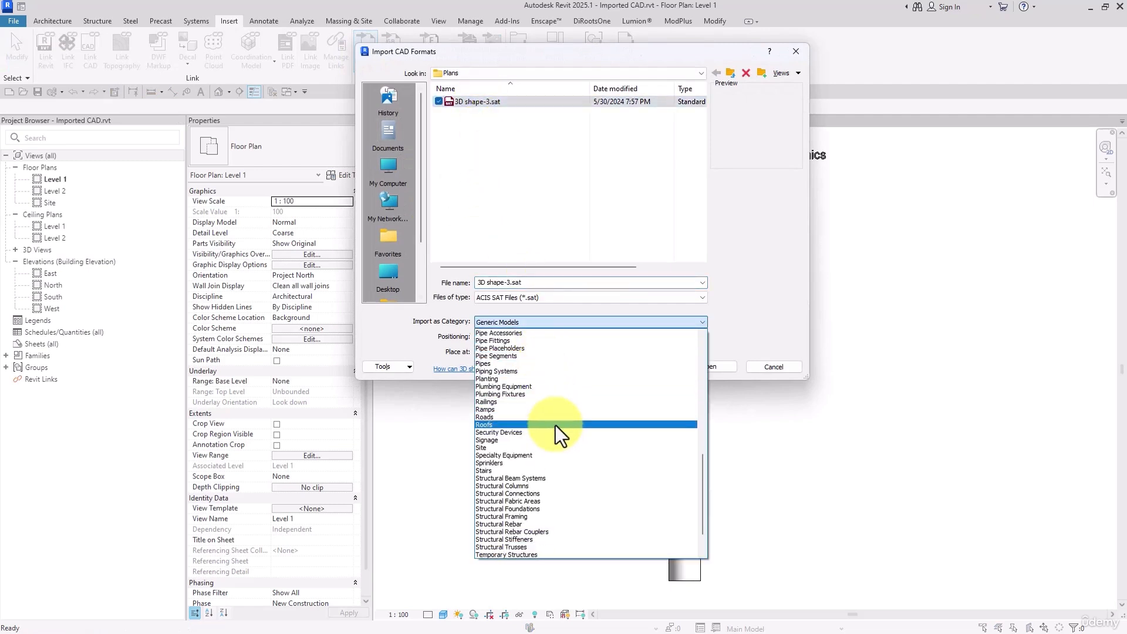
pyautogui.scroll(1, 555, 425)
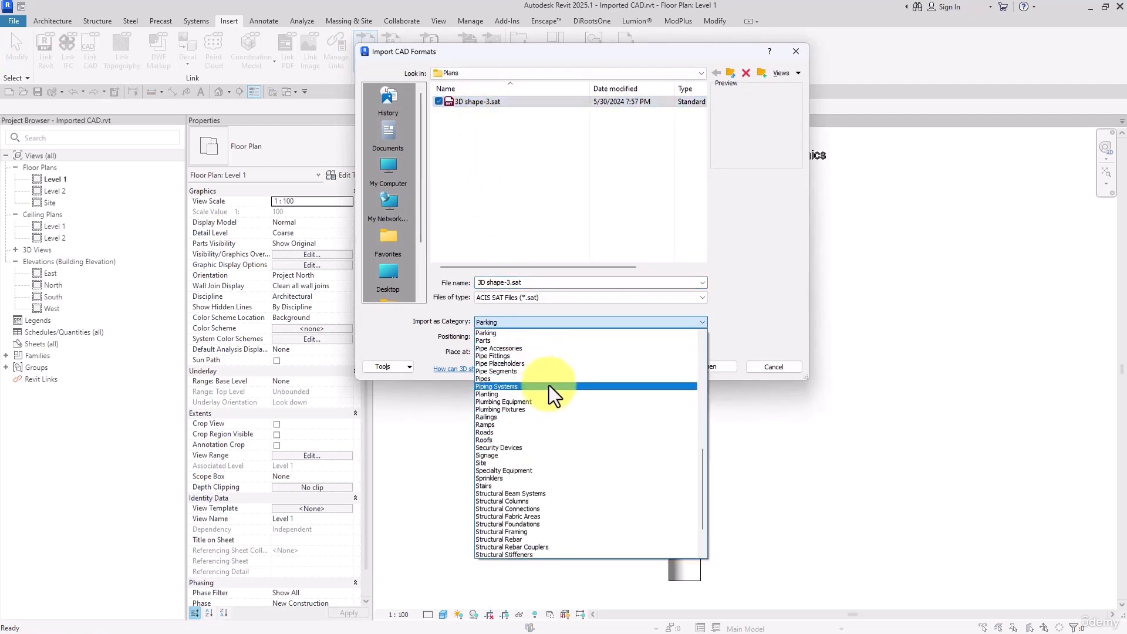
pyautogui.click(547, 403)
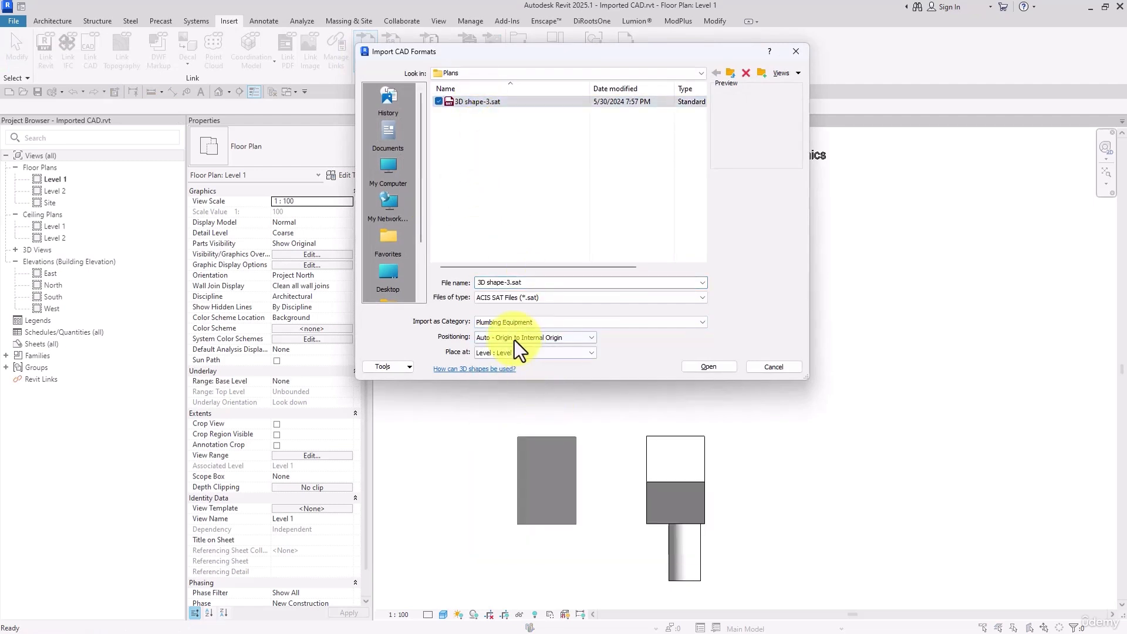
pyautogui.click(701, 367)
# - Select the Plumbing Equipment and Generic Models SAT shapes in turn to compare how each is displayed in plan
pyautogui.click(827, 290)
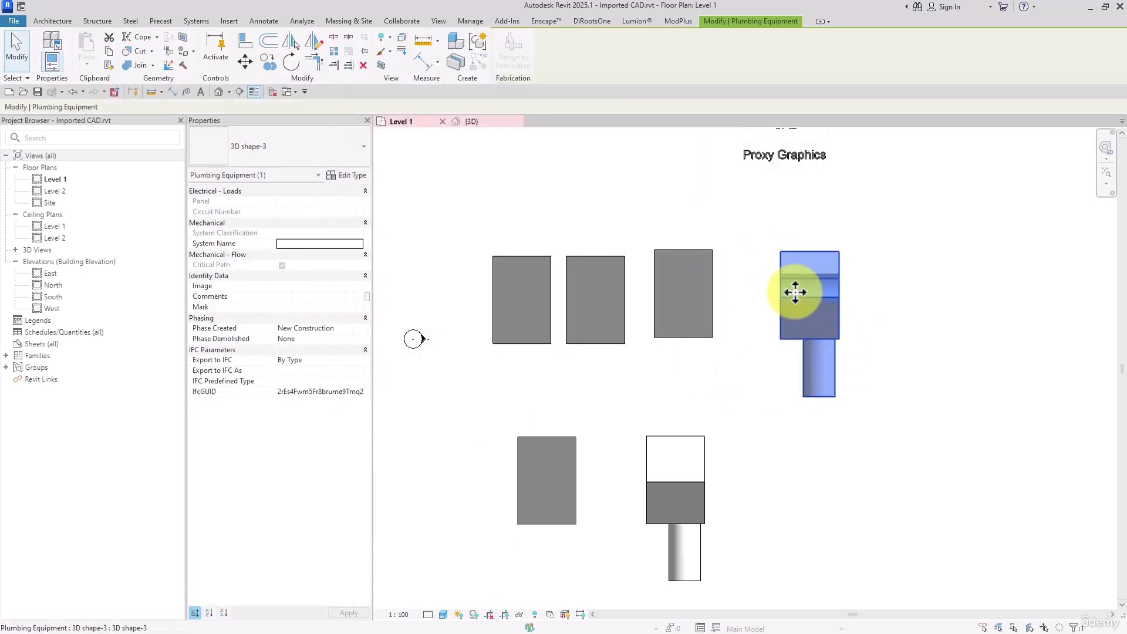
pyautogui.click(699, 301)
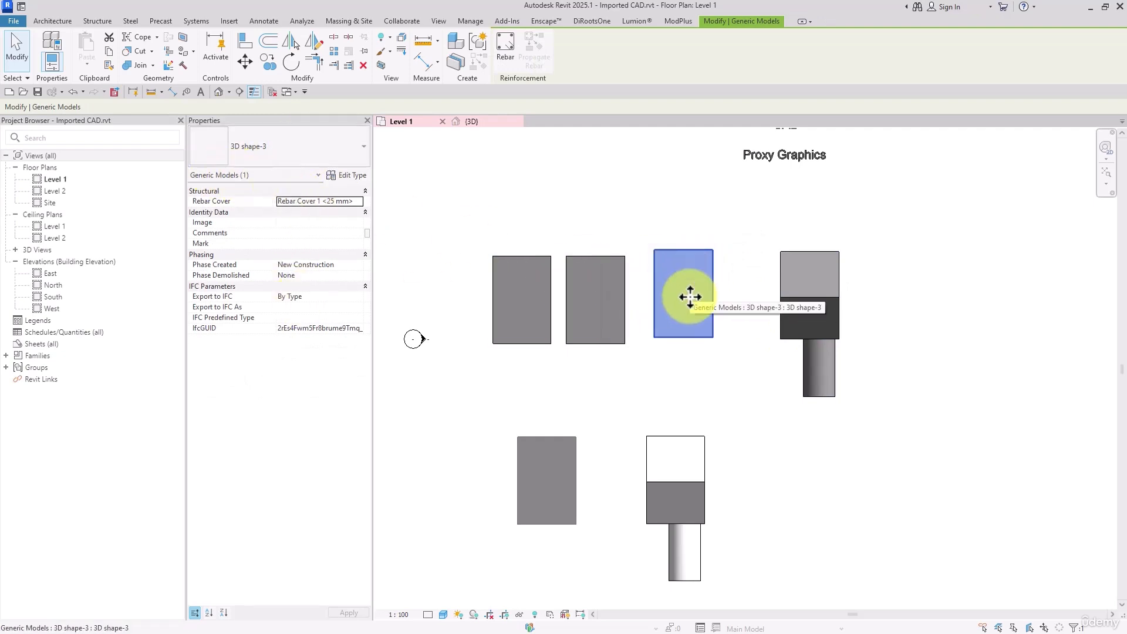
pyautogui.click(768, 220)
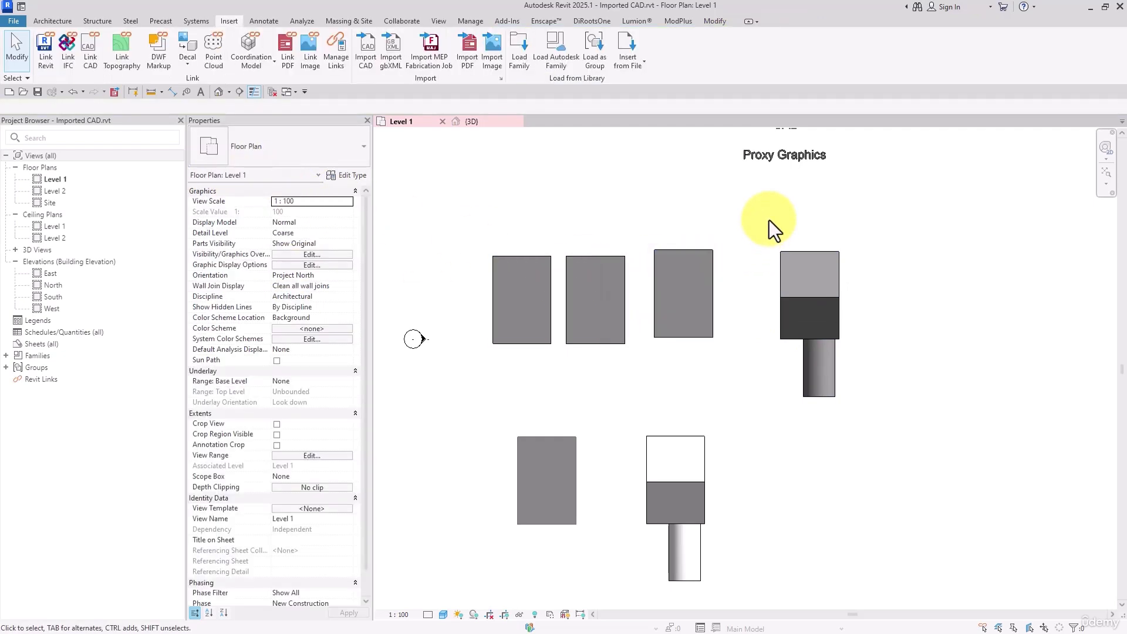
# - Open the default 3D view, close the inactive views, and select the directly imported 3D shape-3.dwg
pyautogui.click(269, 92)
pyautogui.click(216, 93)
pyautogui.click(273, 93)
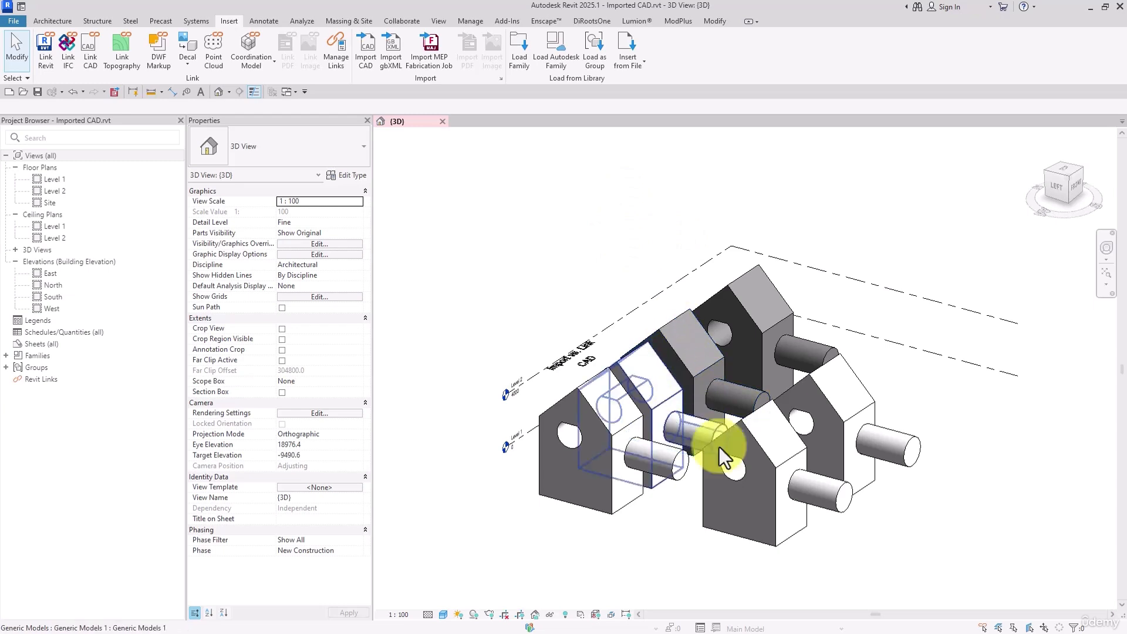
pyautogui.click(767, 501)
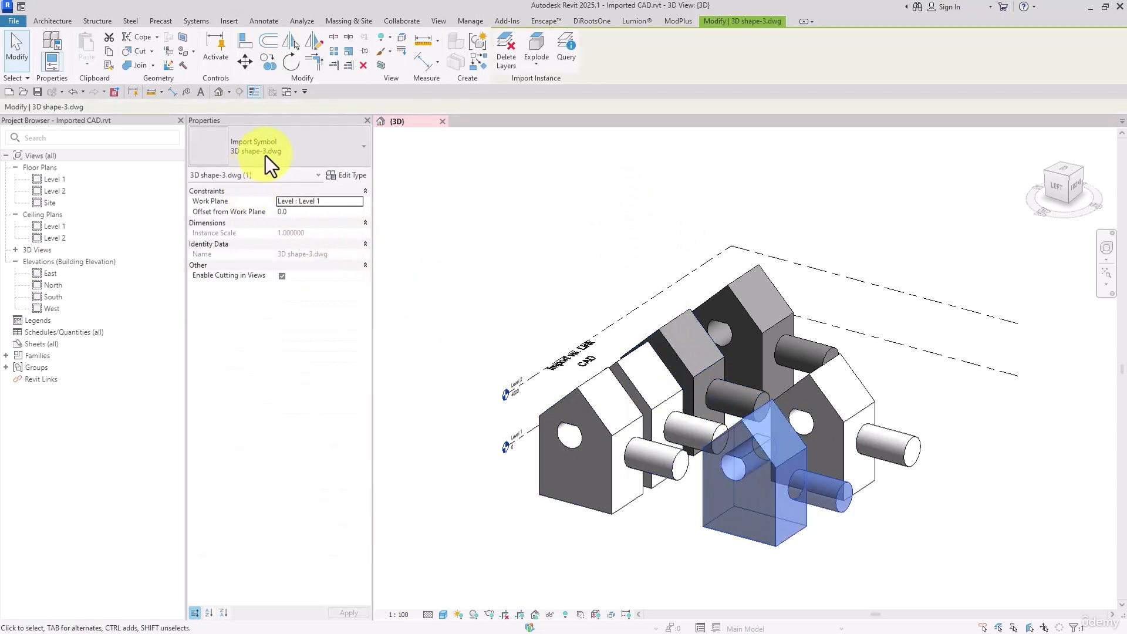